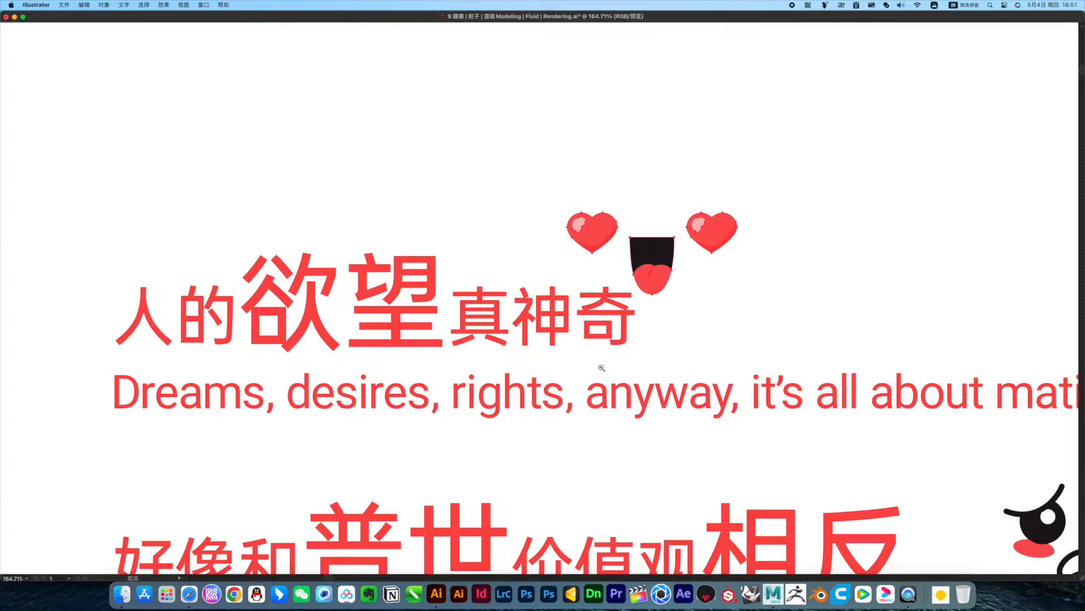
Step: Shift the emoticons beside the large Chinese text lines, including the big-eyed and fanged faces, slightly farther right
click(651, 377)
drag(652, 377, 552, 358)
click(729, 316)
drag(583, 411, 528, 318)
scroll(528, 318, down, 5)
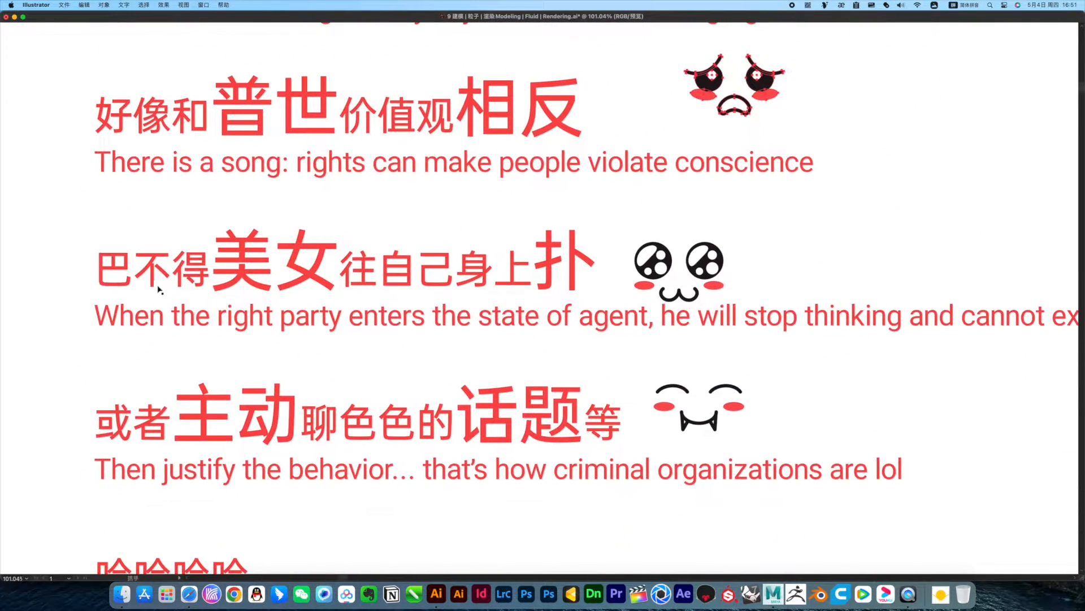
click(658, 270)
drag(438, 423, 454, 333)
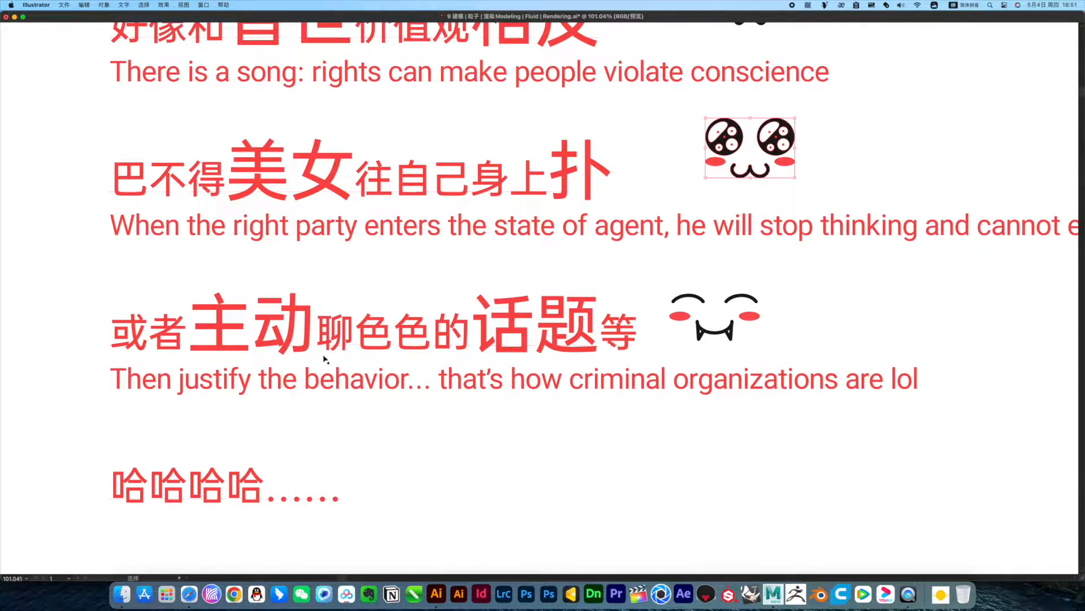
click(730, 309)
drag(729, 308, 776, 306)
drag(358, 483, 477, 352)
drag(248, 359, 472, 162)
Step: Move the winking face near the "go to sleep now!" line a little down and to the right
alt+scroll(473, 162, down, 5)
drag(468, 308, 418, 75)
scroll(597, 362, up, 5)
scroll(545, 380, down, 4)
alt+scroll(426, 317, up, 3)
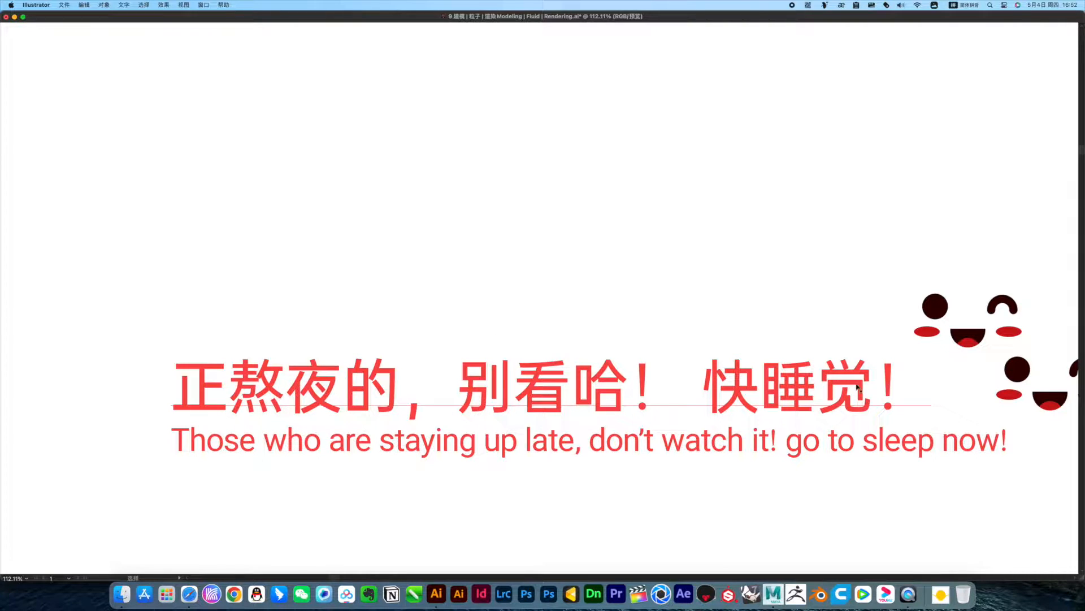
scroll(857, 386, right, 5)
drag(727, 320, 811, 346)
Step: Review the dark "Modeling | Fluid | Rendering" board and its notes on liquid and flow with the path
drag(541, 438, 620, 119)
alt+scroll(552, 307, down, 4)
scroll(448, 113, down, 3)
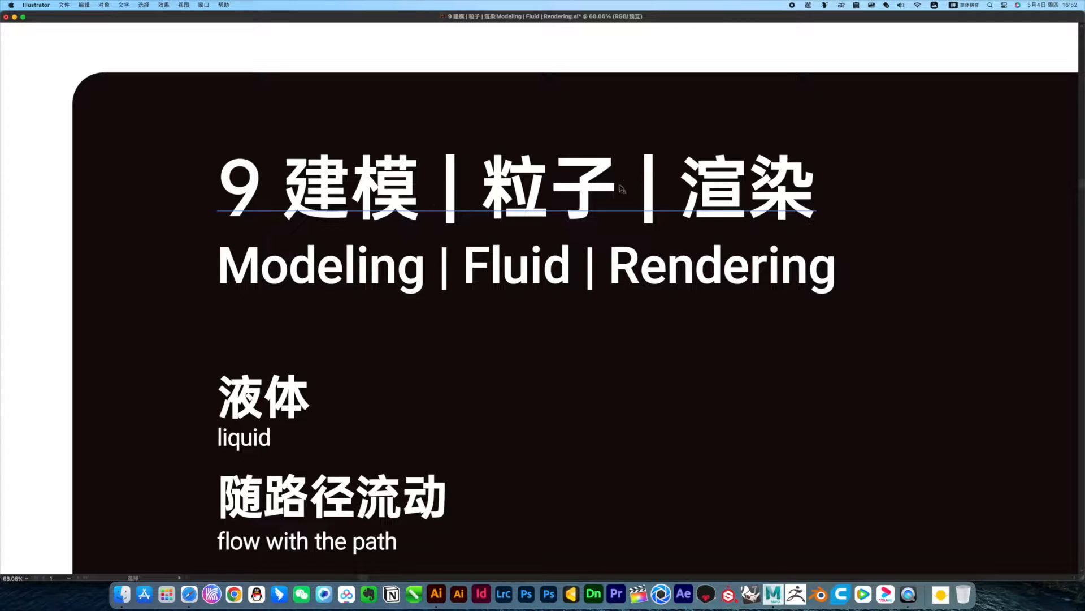
scroll(555, 254, down, 3)
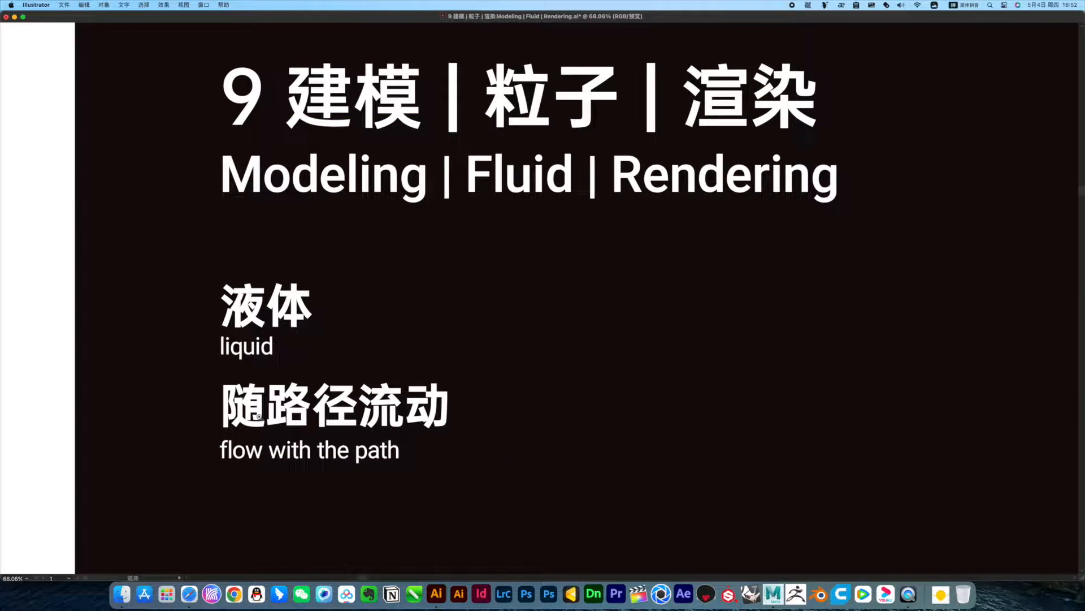
alt+scroll(259, 416, up, 5)
alt+scroll(658, 396, down, 7)
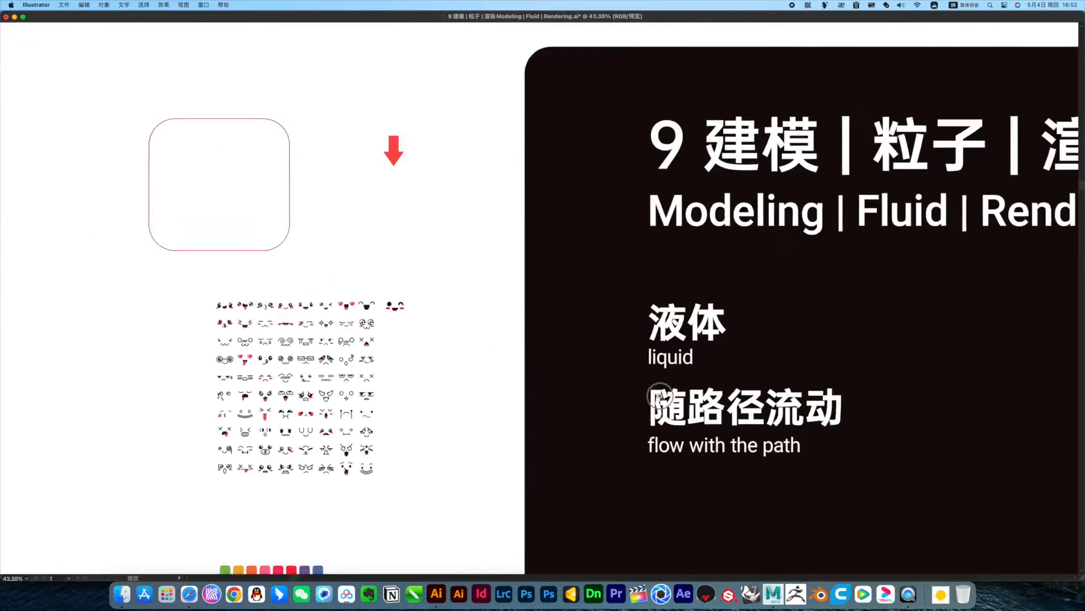
alt+scroll(805, 419, up, 2)
alt+scroll(735, 404, up, 3)
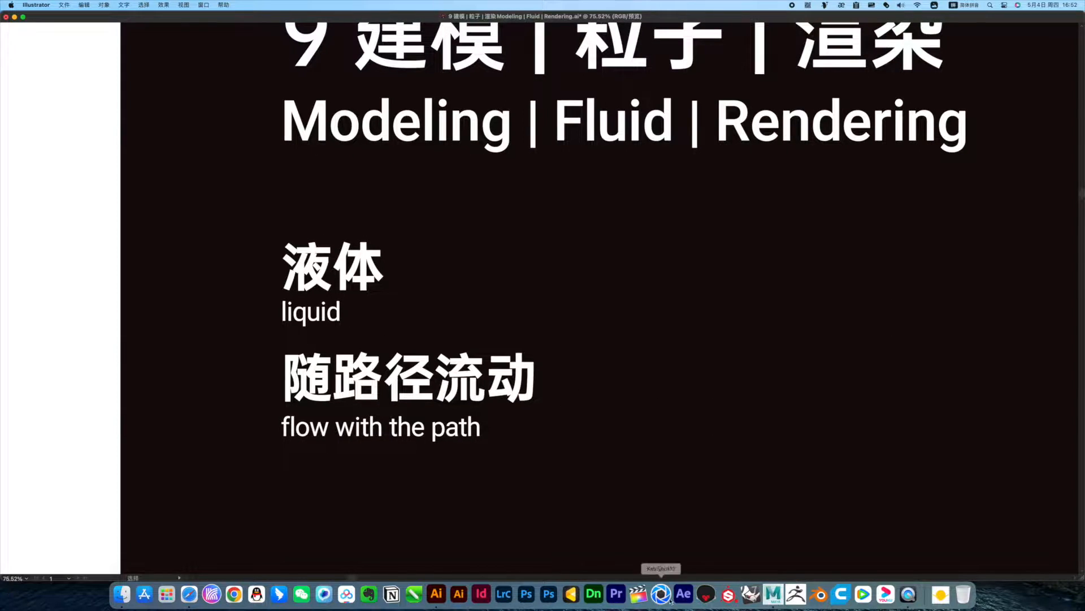
Step: Switch to Maya and change the menu set to Modeling
click(776, 595)
click(525, 329)
alt+drag(490, 340, 493, 297)
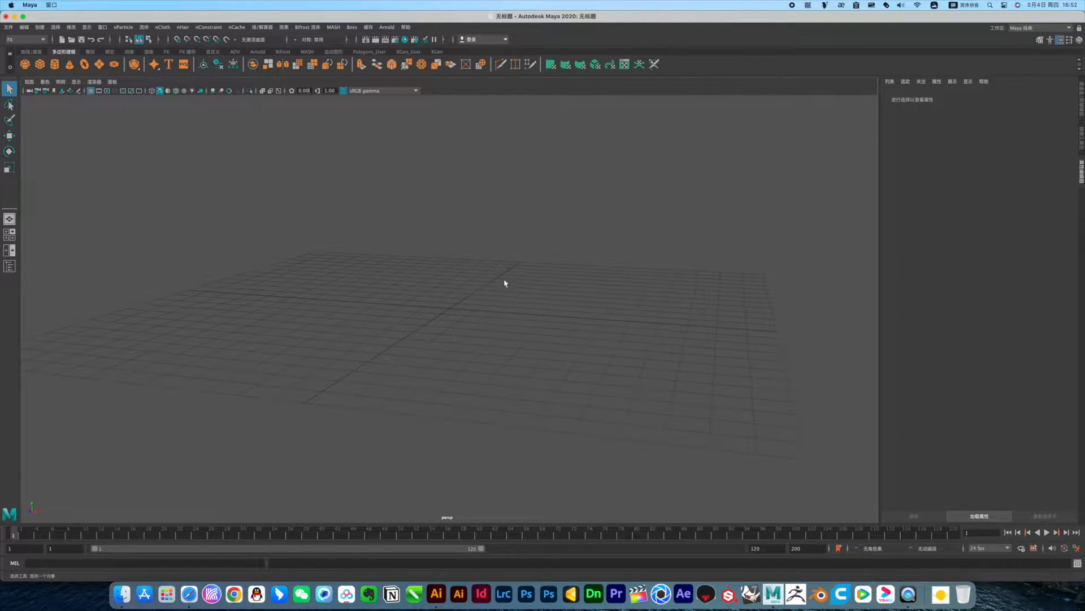
alt+middle_drag(506, 284, 523, 374)
alt+drag(490, 370, 523, 385)
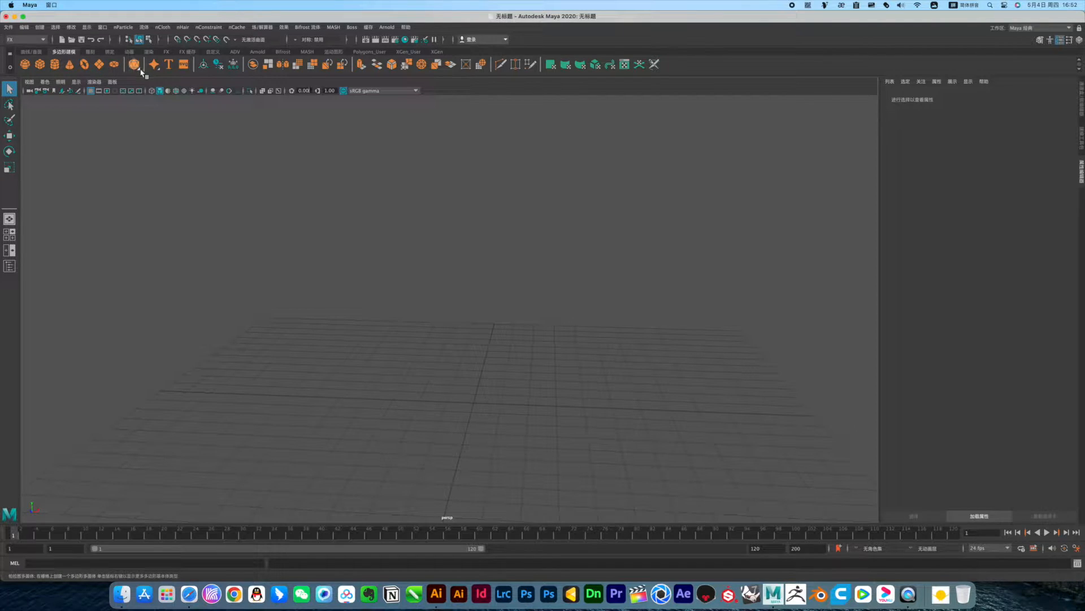
click(24, 39)
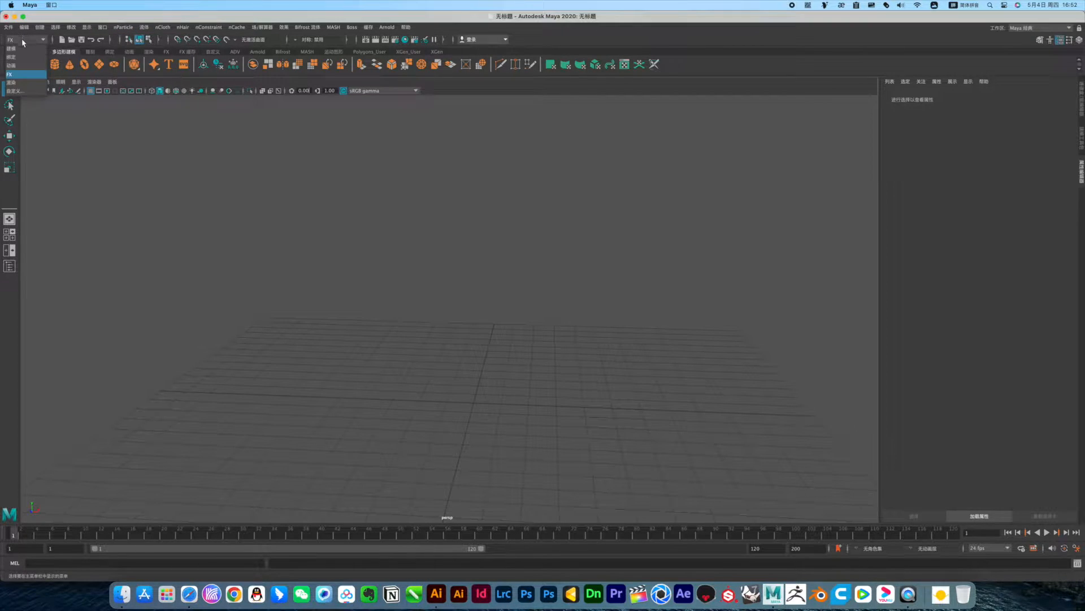
click(11, 49)
Step: Create a polygon helix primitive in the empty scene
click(138, 27)
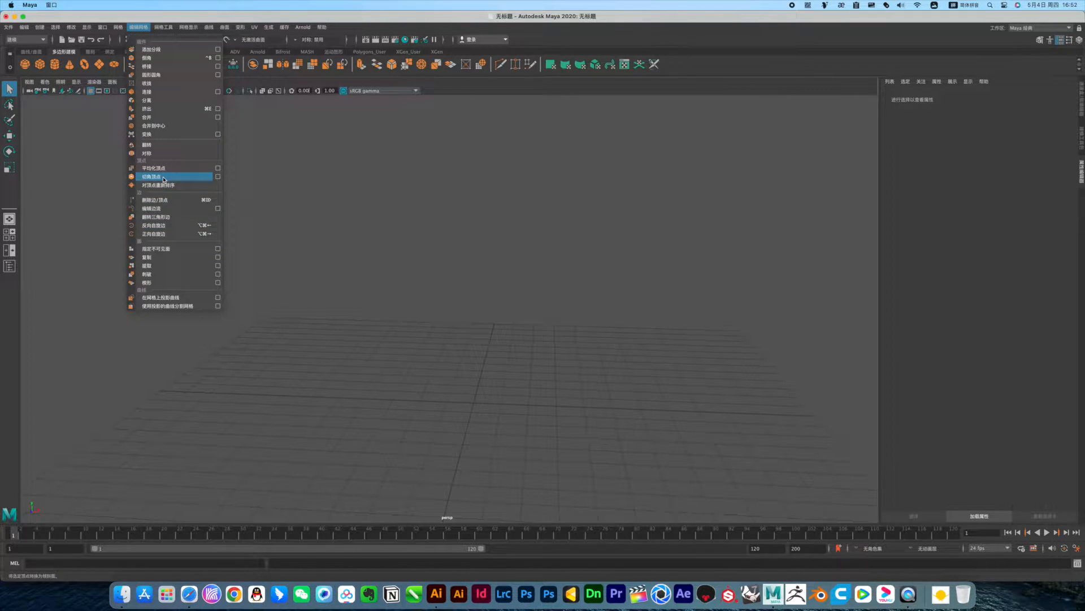
mouse_move(71, 27)
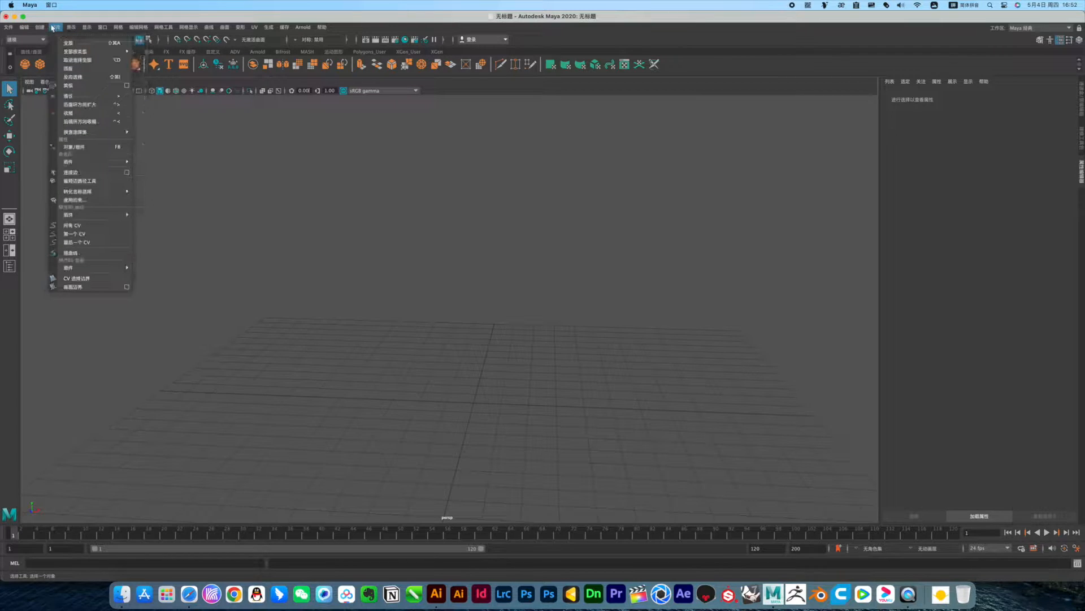
mouse_move(87, 58)
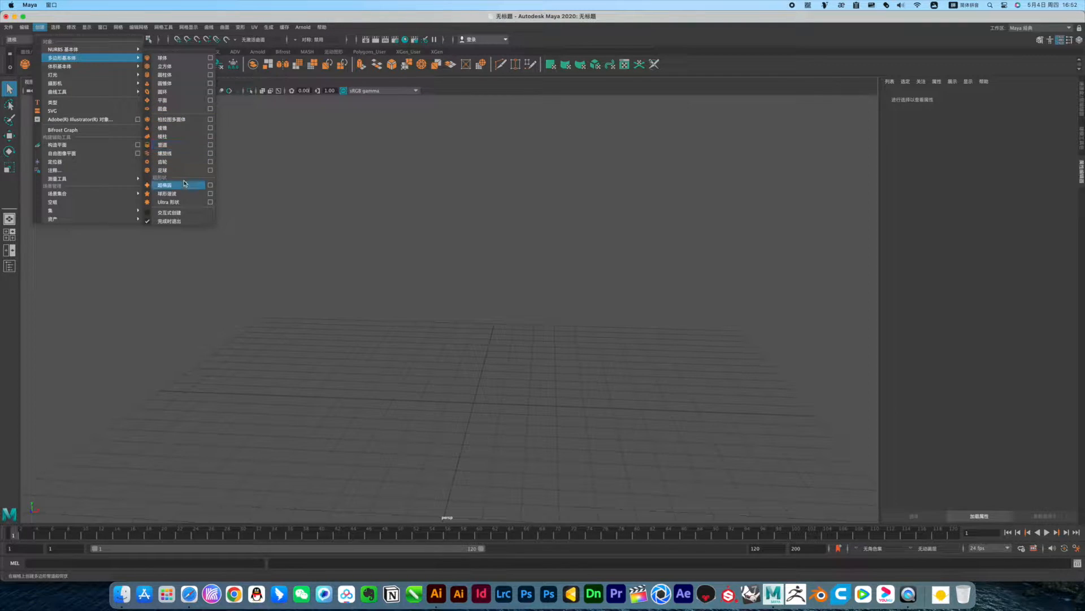
click(167, 153)
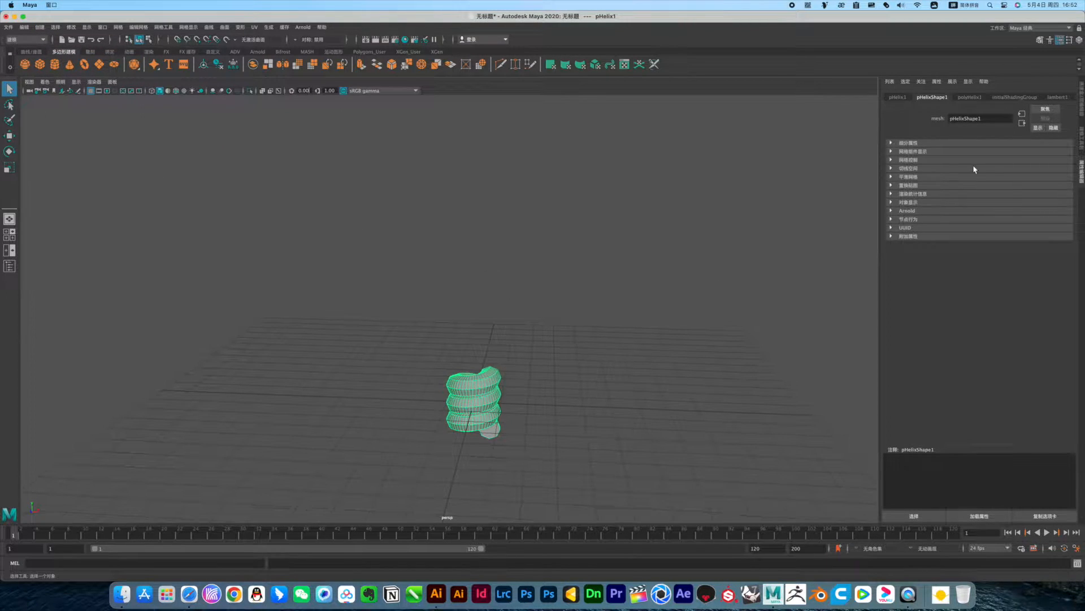
Step: Set the helix to about 2.667 coils, a height of 9.454 and a width of 7.231
click(899, 98)
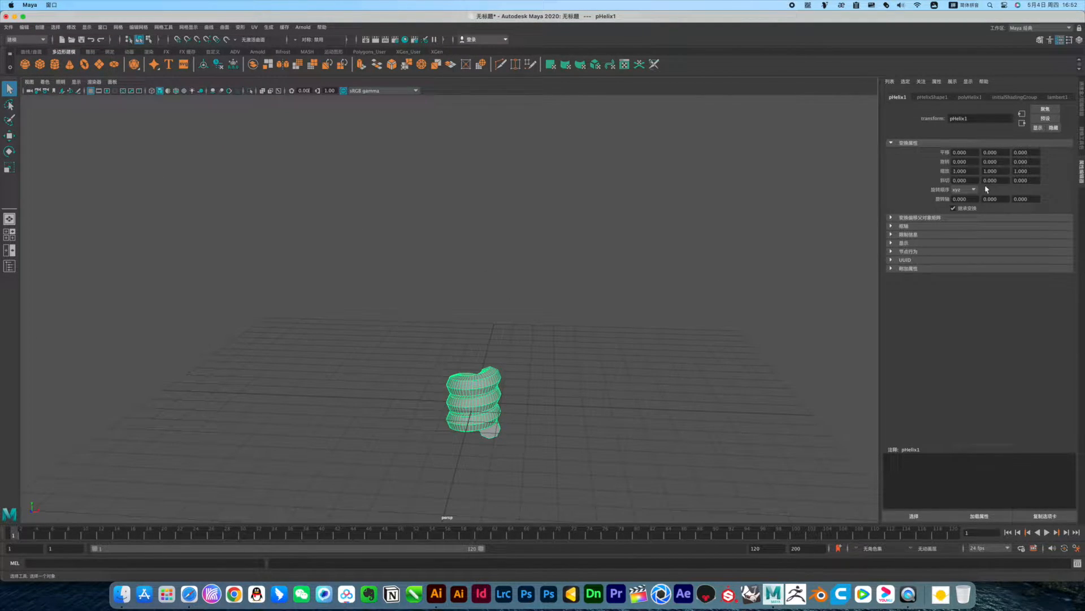
click(970, 97)
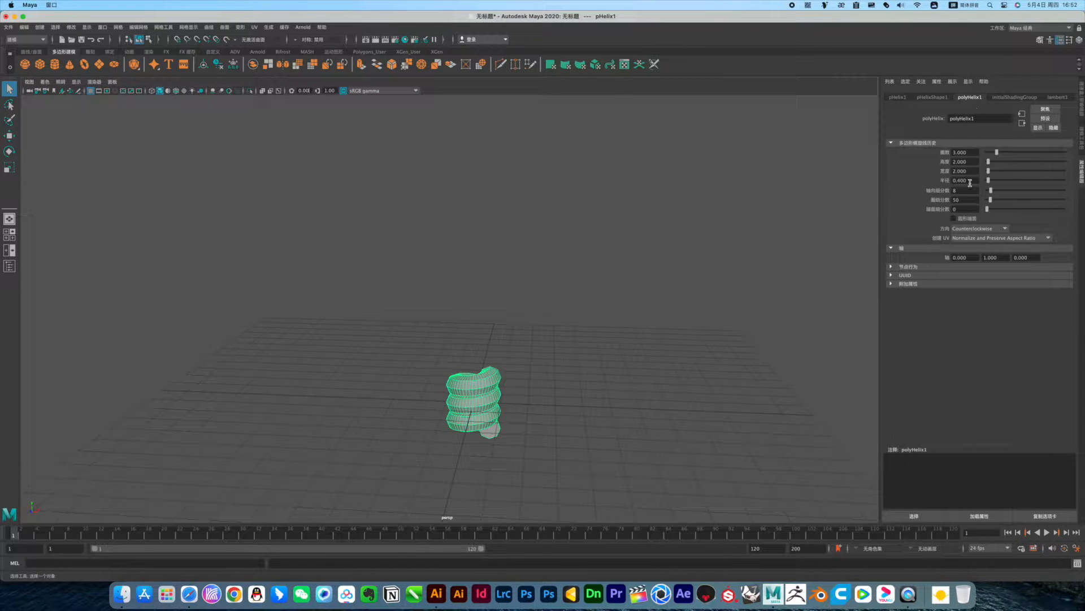
mouse_move(989, 164)
mouse_down()
mouse_move(994, 175)
mouse_move(1002, 156)
mouse_move(992, 156)
mouse_up()
alt+right_drag(701, 290, 627, 291)
alt+drag(628, 304, 640, 303)
drag(995, 153, 994, 152)
alt+drag(625, 401, 607, 383)
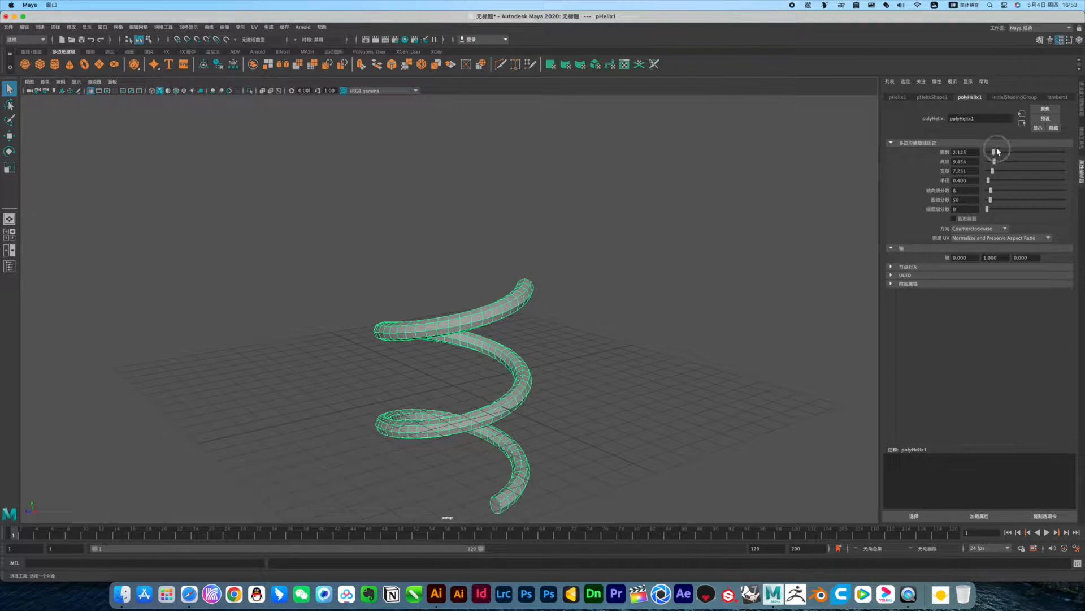
drag(995, 153, 996, 152)
alt+drag(647, 315, 560, 371)
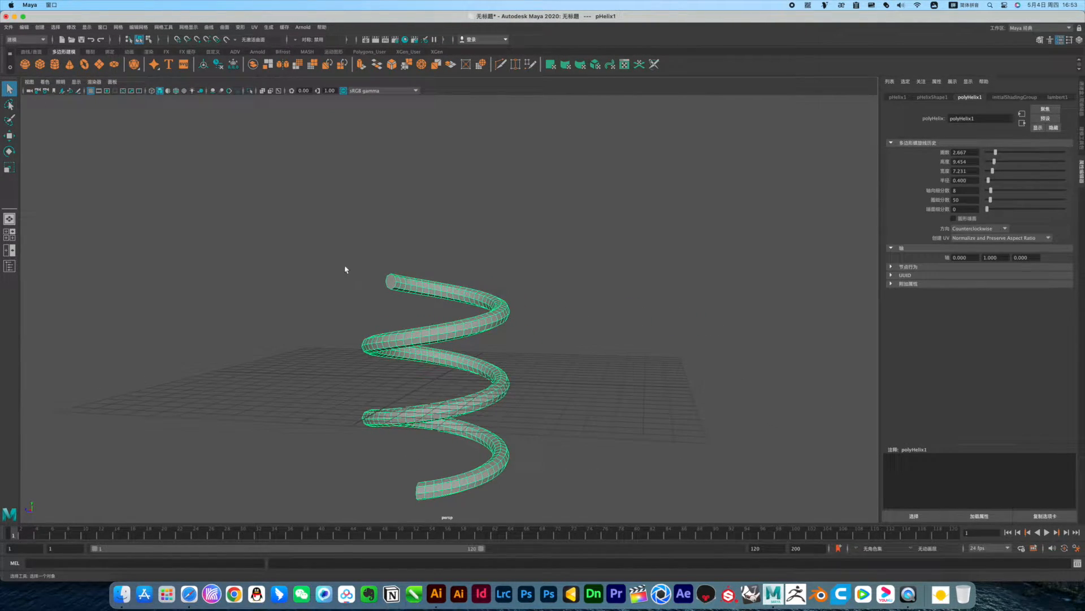
Step: Hide the viewport grid and duplicate an edge loop running along the helix with Duplicate Surface Curves
click(90, 90)
alt+drag(381, 354, 487, 331)
right_drag(487, 332, 506, 318)
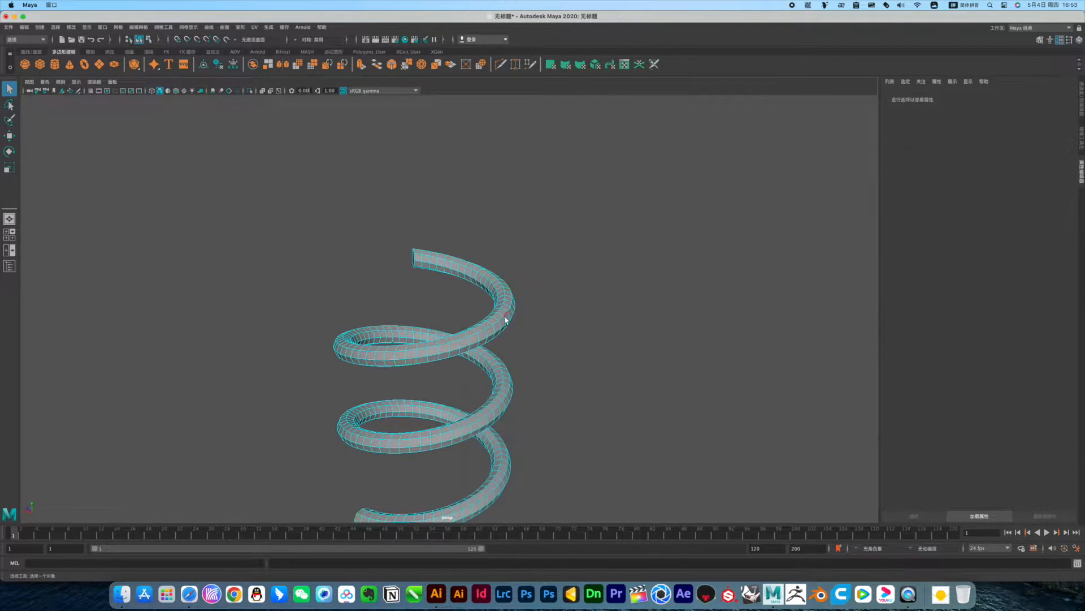
click(497, 324)
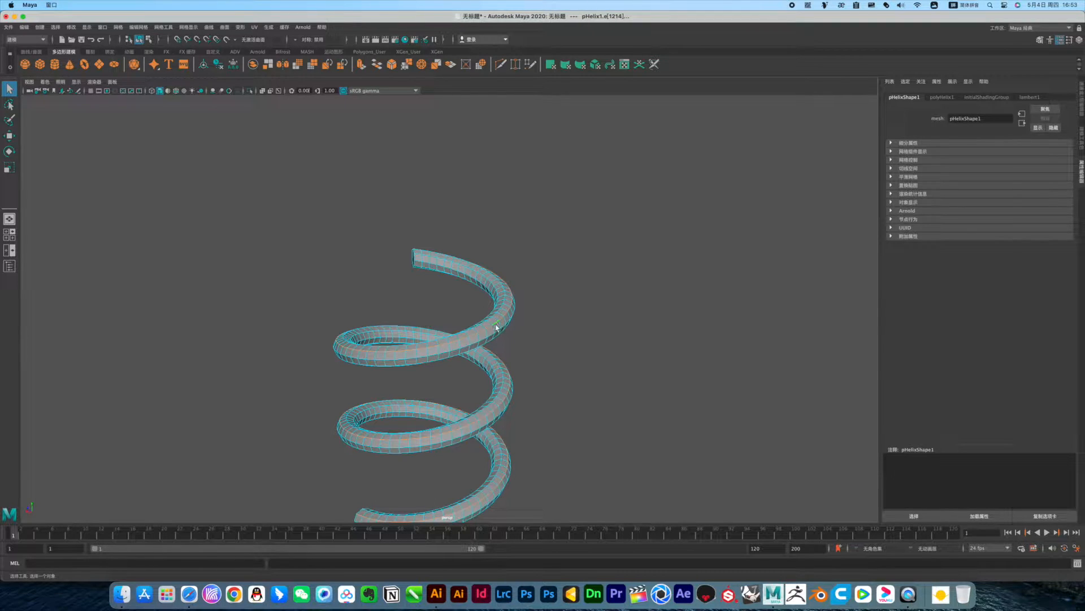
click(210, 27)
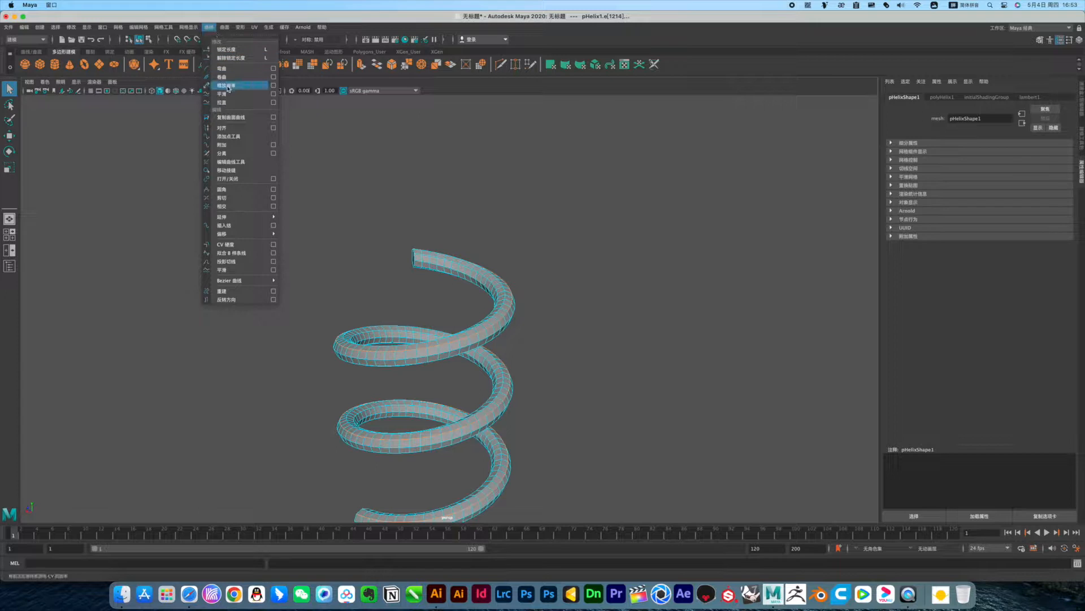
click(236, 124)
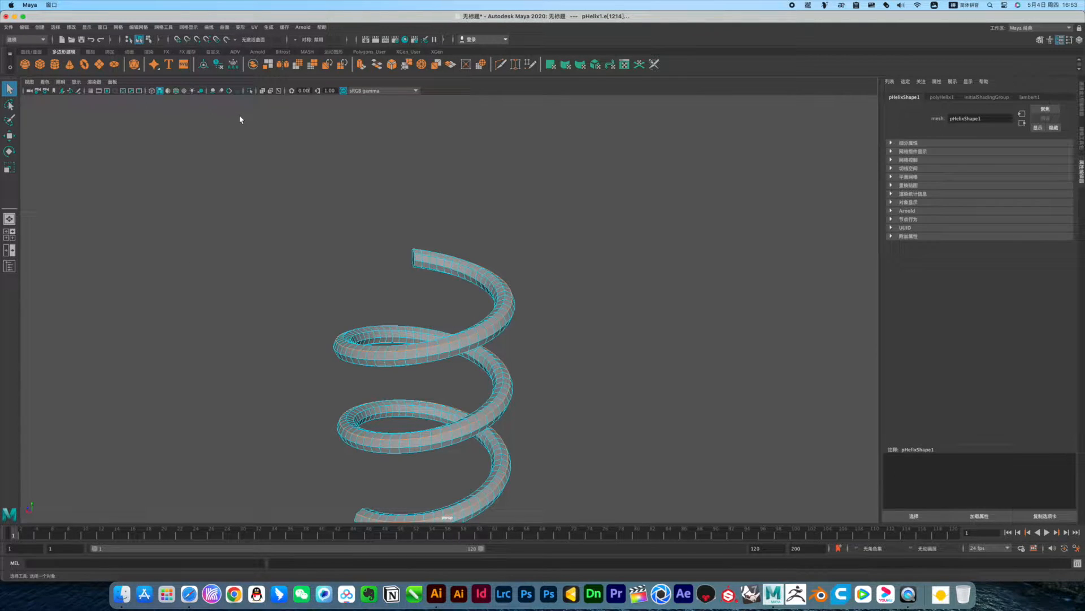
Step: Delete the polygon helix mesh, keeping only the duplicated curves
click(195, 27)
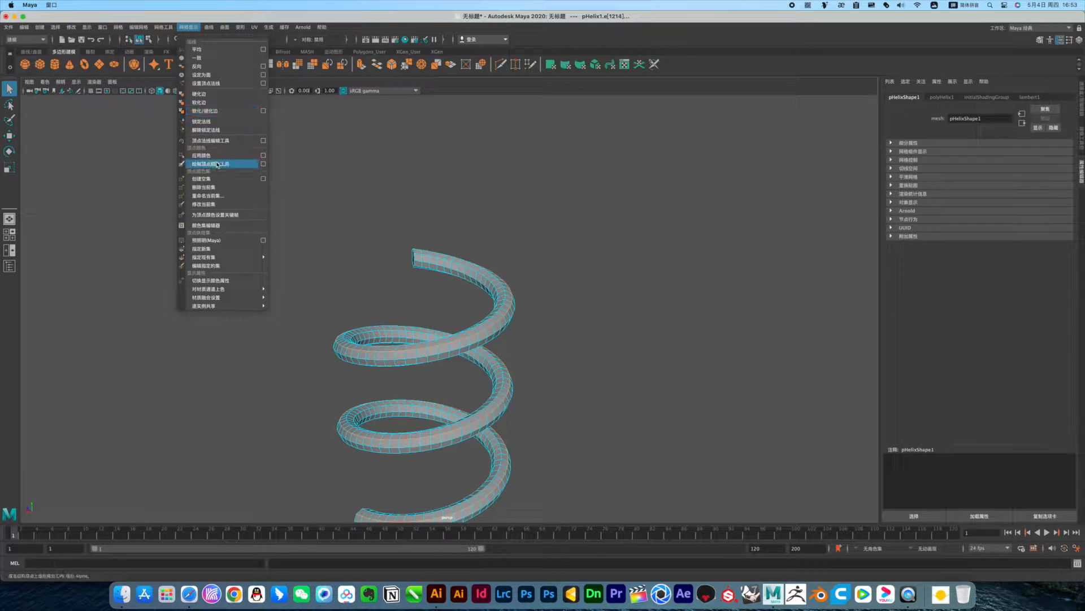
mouse_move(209, 27)
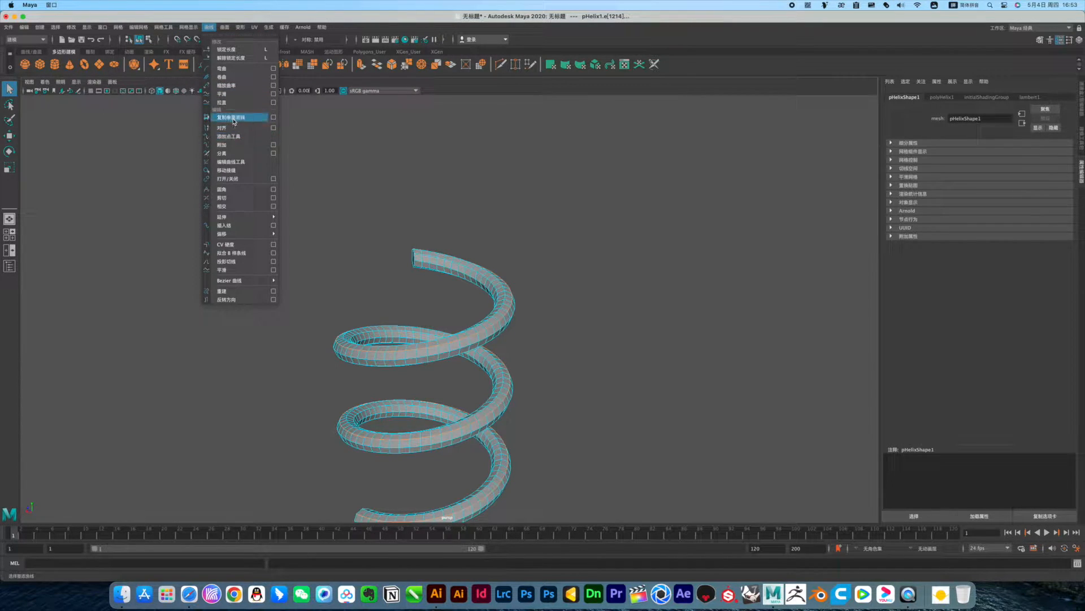
click(592, 402)
click(471, 344)
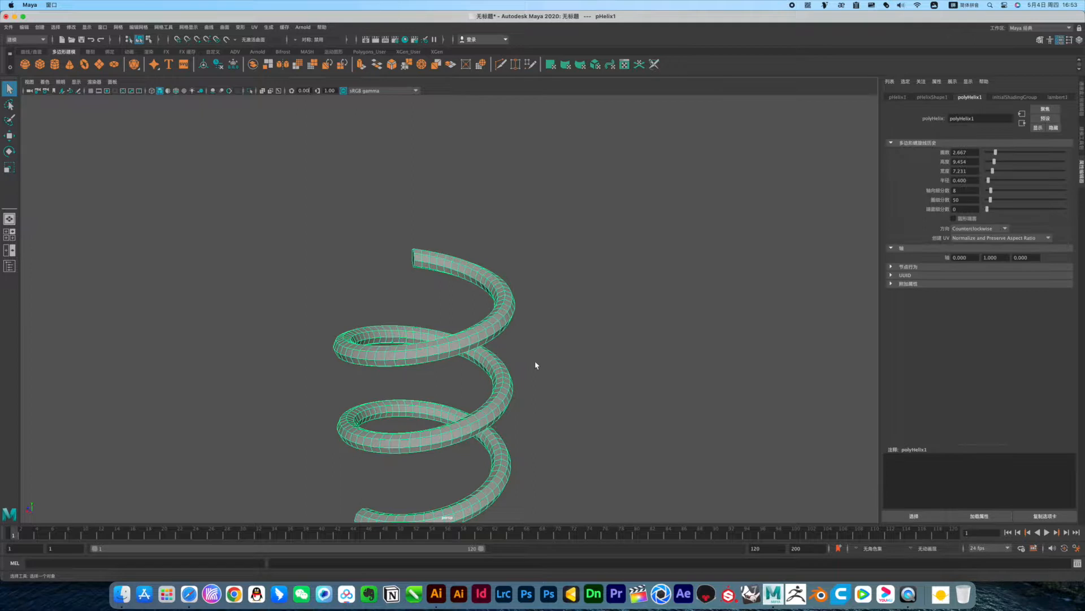
key(Delete)
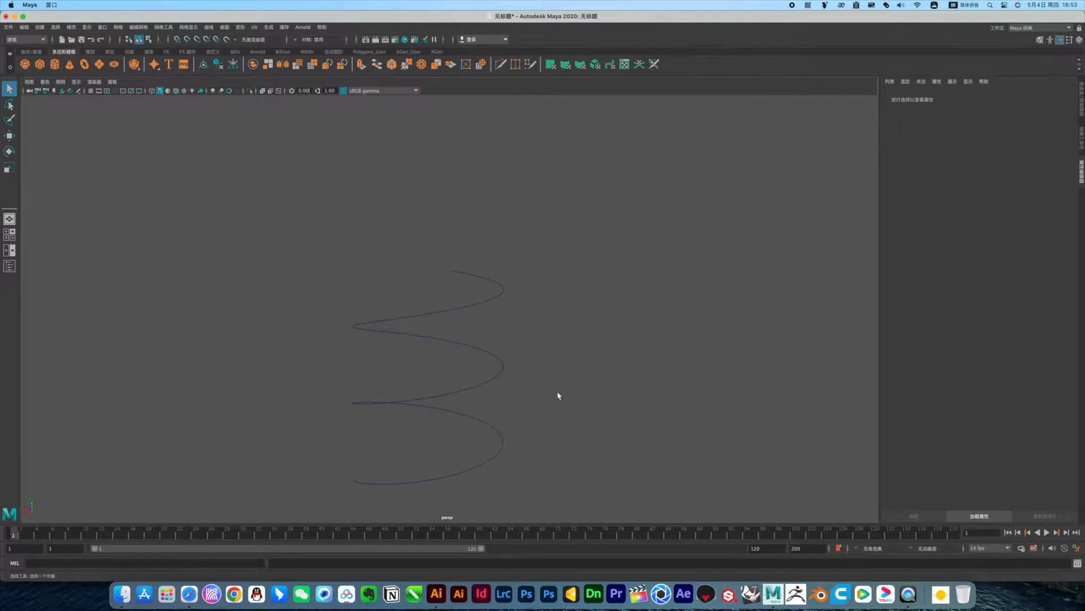
Step: Select all the duplicated curve segments and attach them into one spiral curve
drag(312, 236, 663, 516)
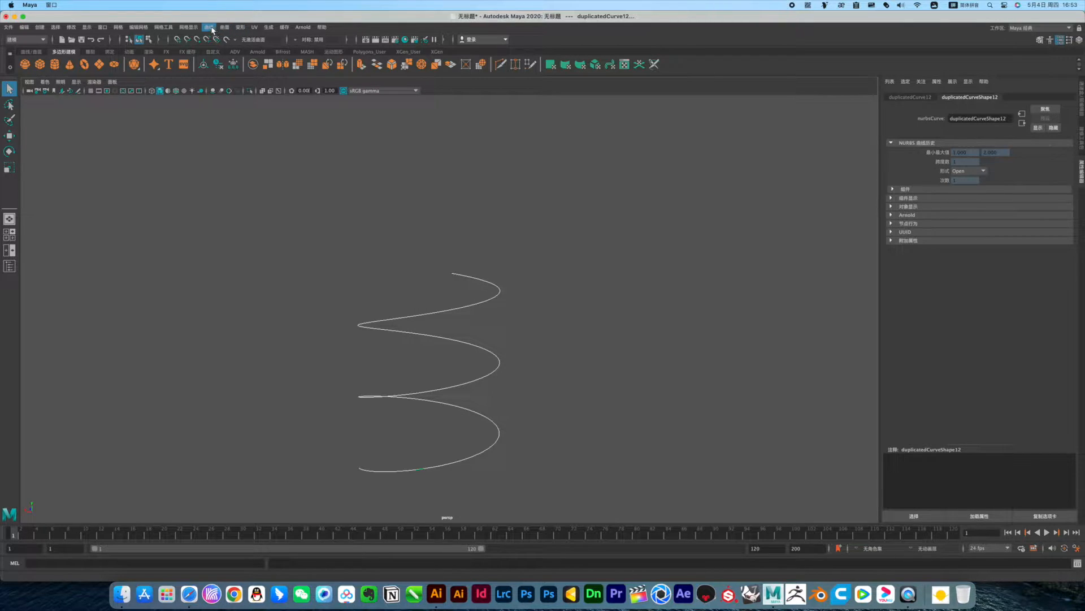
click(211, 28)
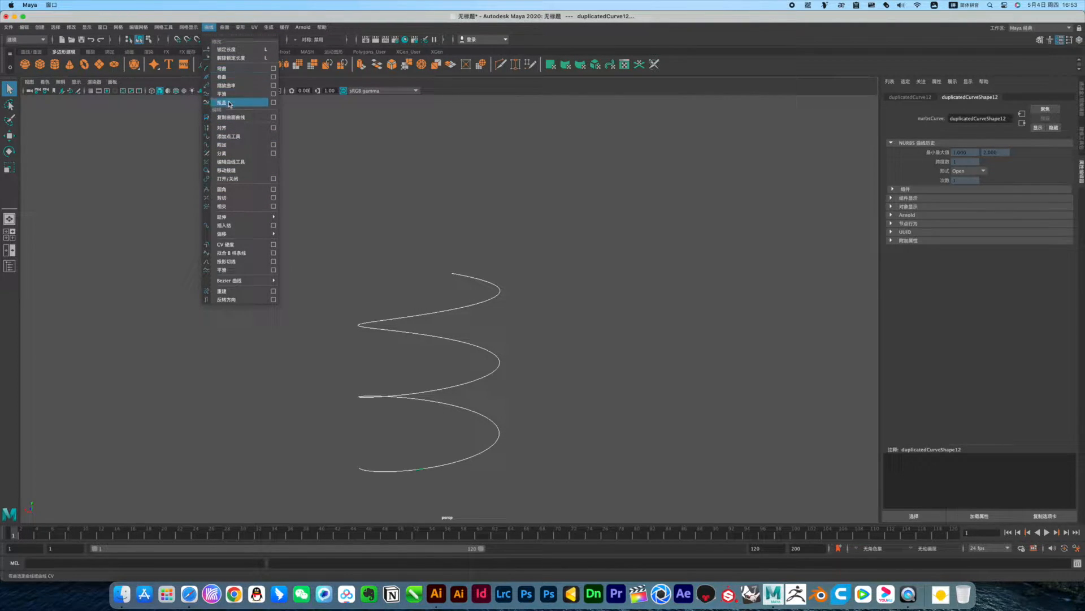
click(228, 145)
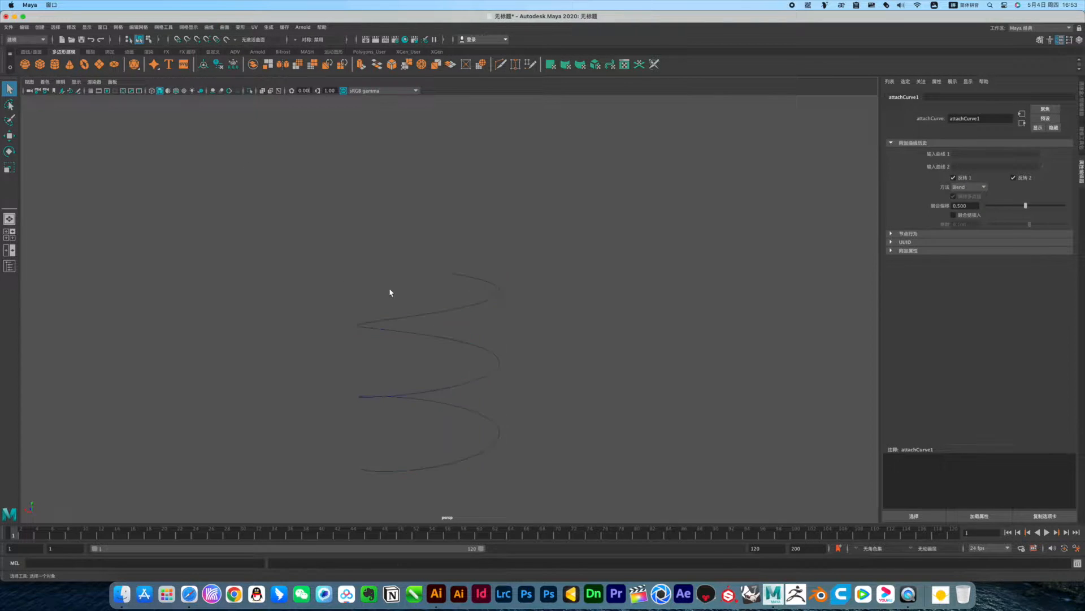
Step: Delete the leftover separate curve segments, keeping only the attached spiral curve
click(426, 314)
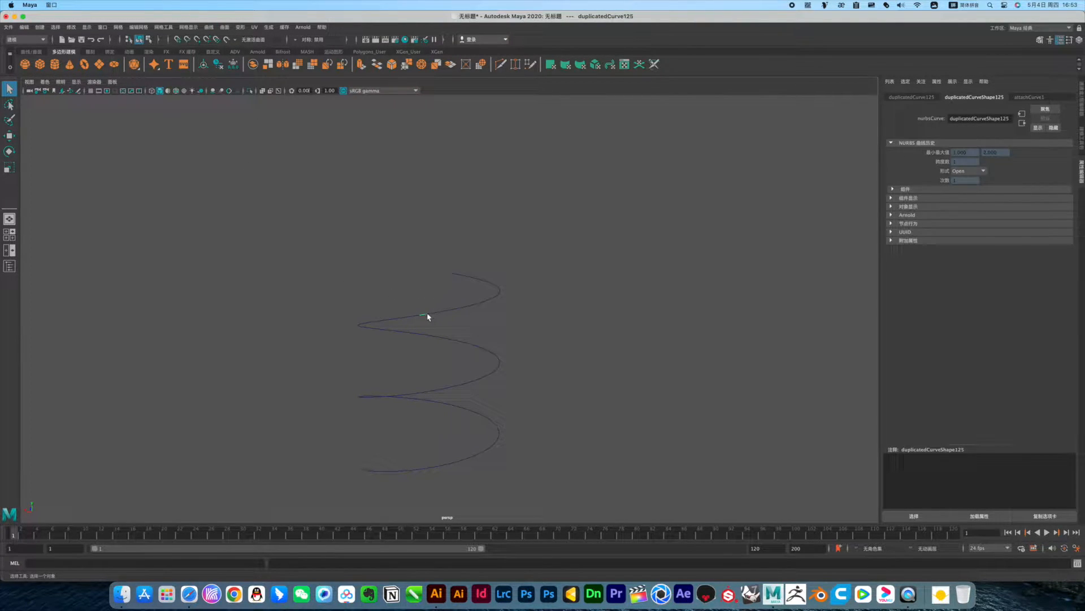
key(Delete)
click(427, 314)
key(Delete)
click(431, 316)
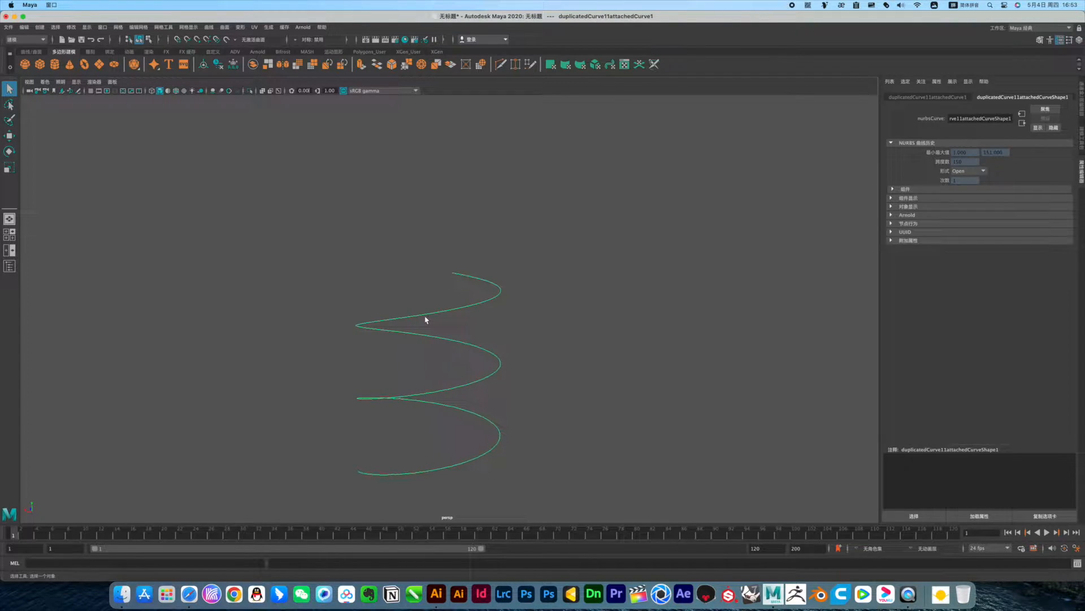
drag(297, 213, 607, 520)
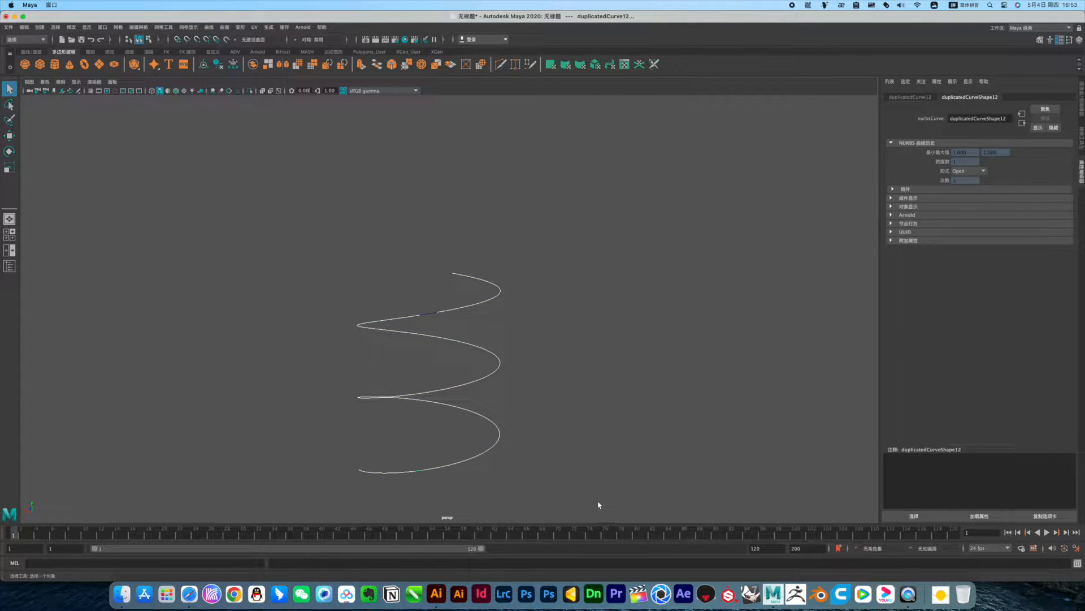
key(Delete)
drag(591, 360, 486, 311)
scroll(536, 324, down, 3)
alt+drag(459, 360, 474, 341)
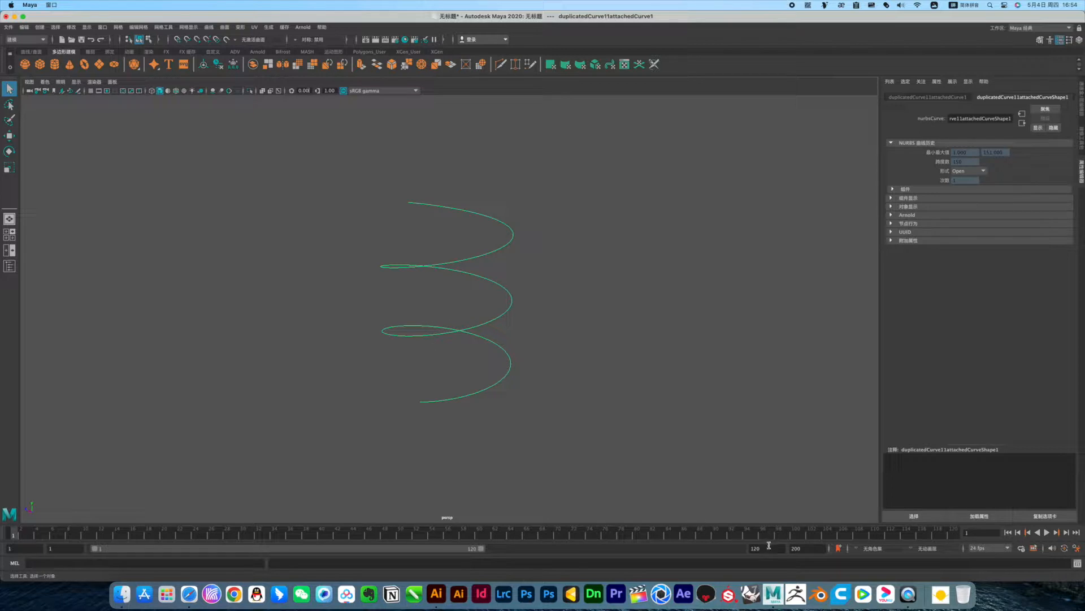
Step: Extend the timeline's playback and animation end to frame 300 and deselect the spiral curve
drag(769, 547, 714, 542)
key(Return)
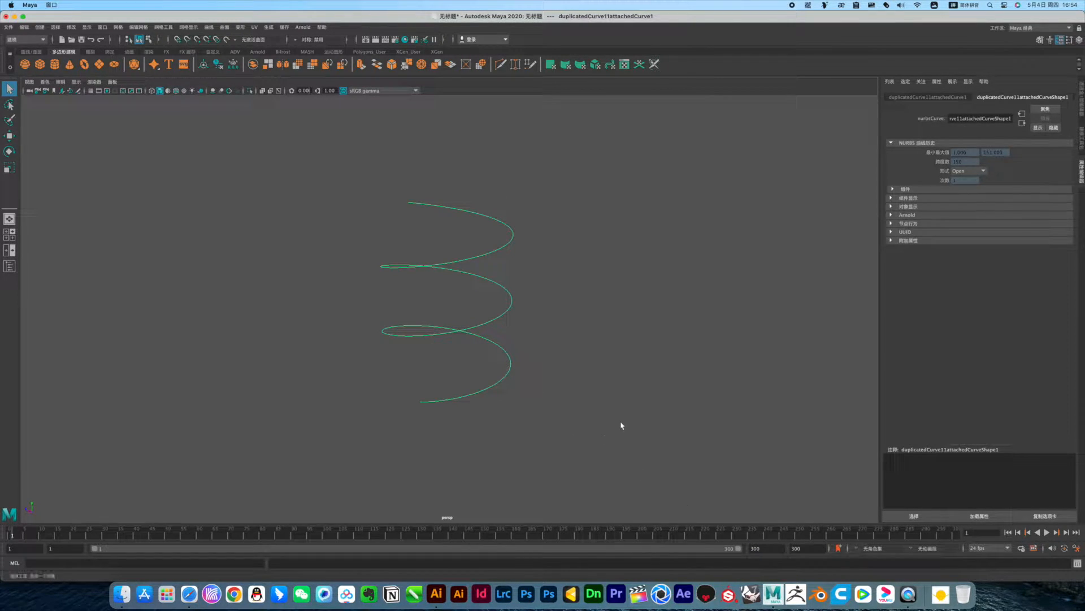
click(621, 425)
alt+drag(611, 441, 604, 418)
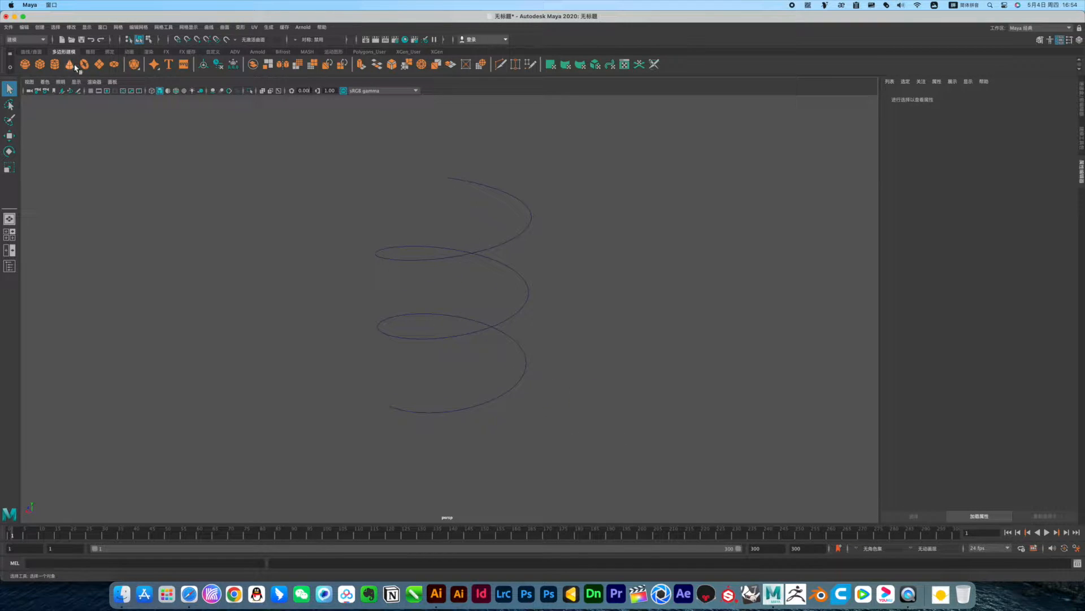
Step: Create a polygon sphere at the centre of the spiral and scale it into a flattened disc
click(24, 65)
alt+drag(441, 407, 449, 393)
key(r)
drag(448, 268, 487, 307)
Step: Attach the flattened sphere to the spiral curve as its motion path, using the Rigging menu set's constraints
click(544, 276)
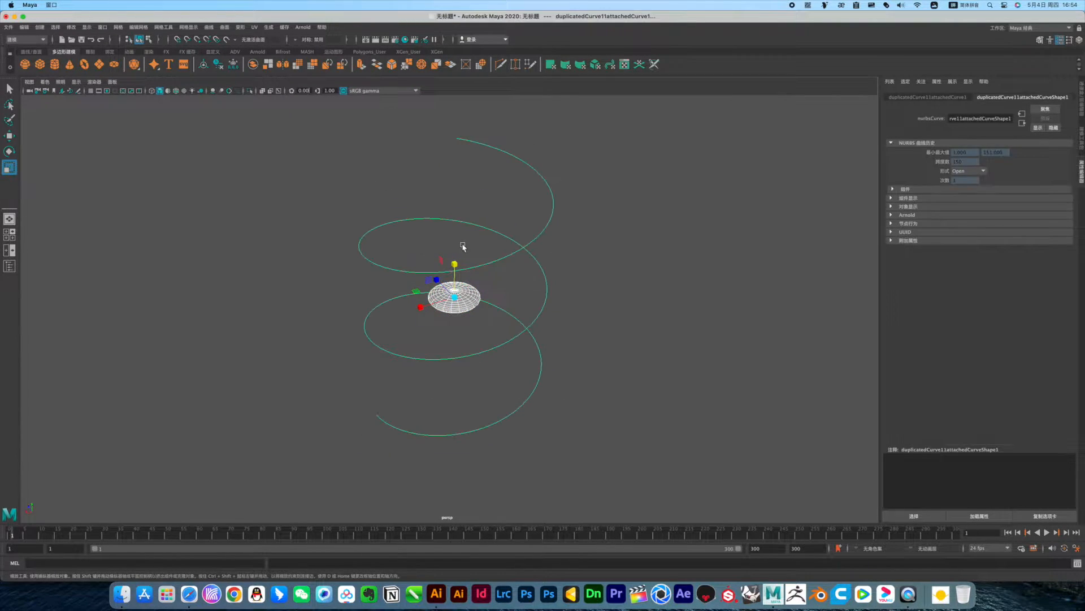
click(31, 40)
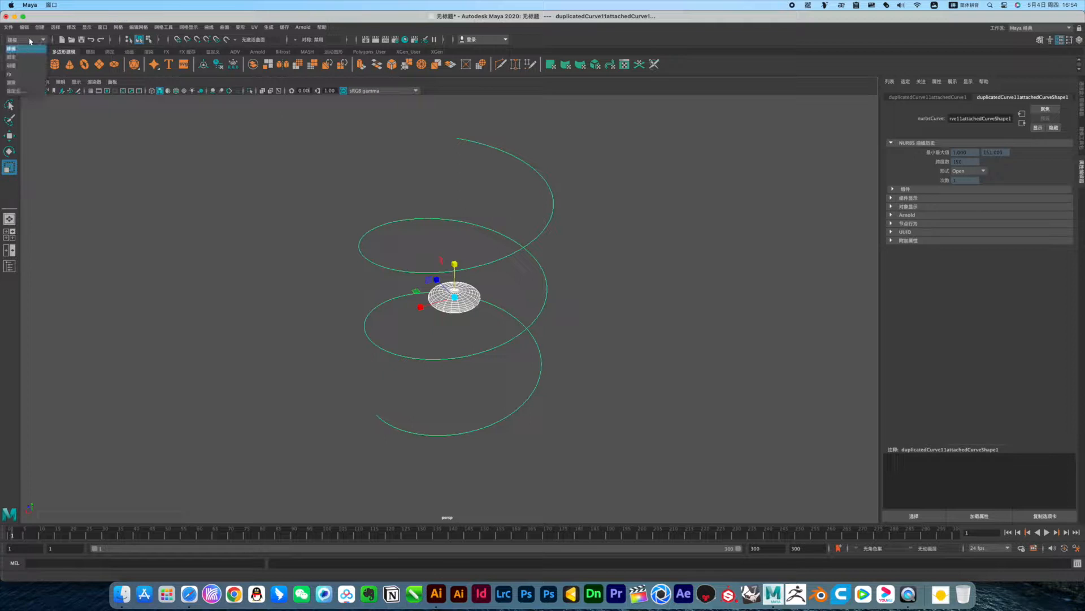
click(11, 57)
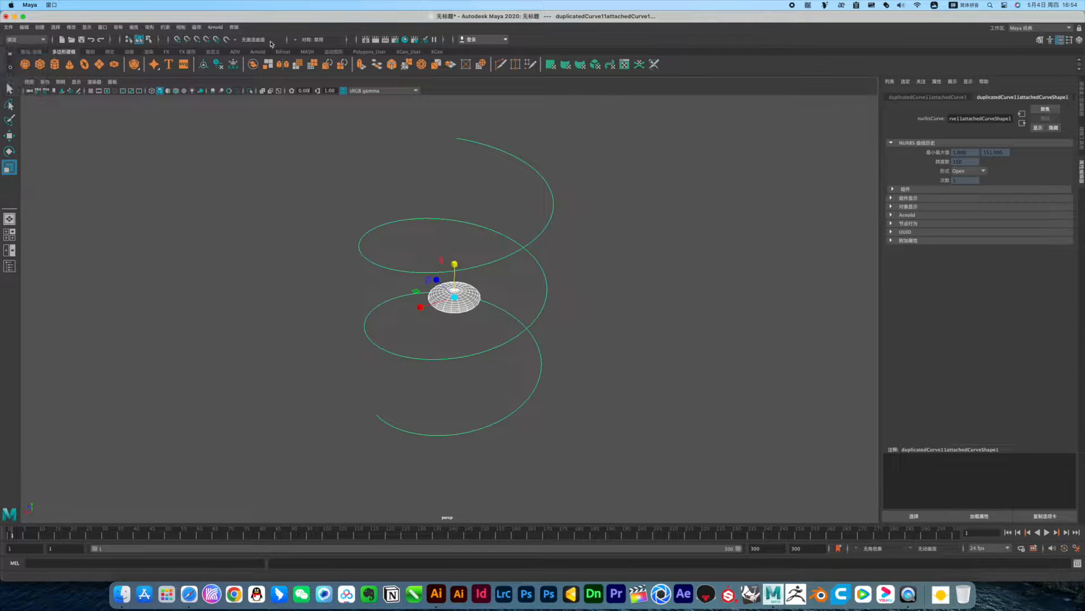
click(165, 27)
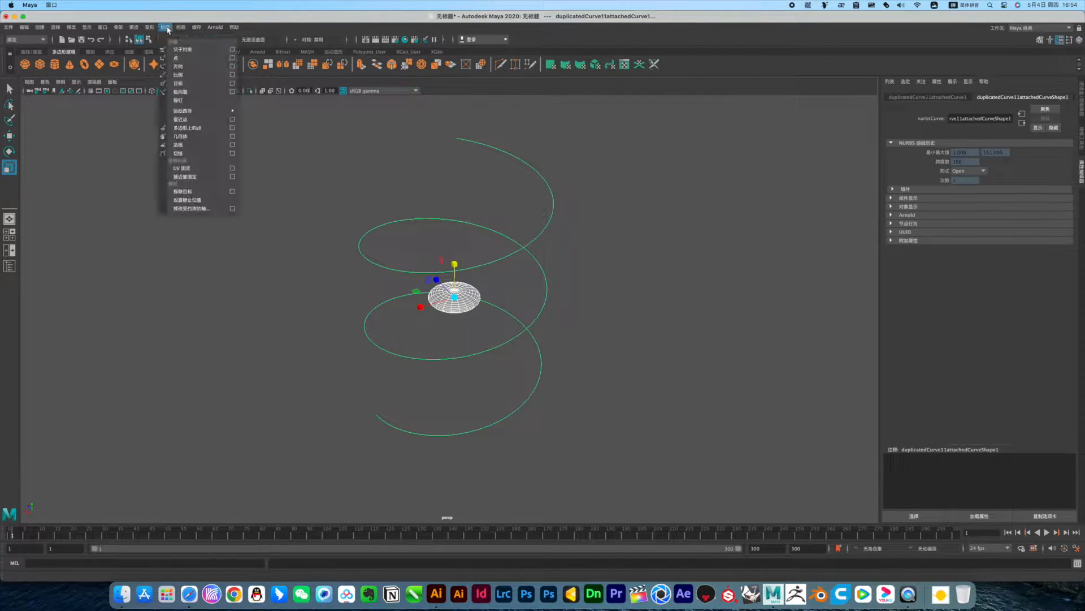
mouse_move(193, 111)
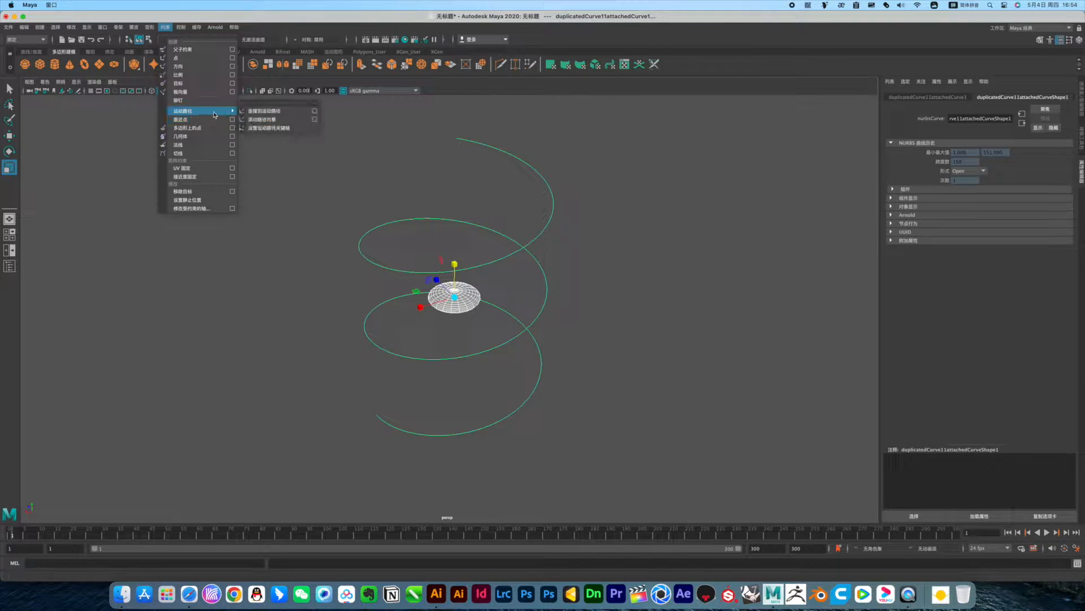
click(265, 110)
Step: Scrub the animation to check how the sphere travels along the spiral, ending back at frame 1
alt+drag(556, 375, 514, 364)
click(20, 536)
drag(20, 536, 12, 512)
mouse_move(414, 414)
alt+mouse_down()
mouse_move(404, 413)
mouse_move(419, 427)
alt+mouse_up()
mouse_move(377, 458)
mouse_down()
mouse_move(338, 456)
mouse_move(461, 477)
mouse_move(373, 467)
mouse_up()
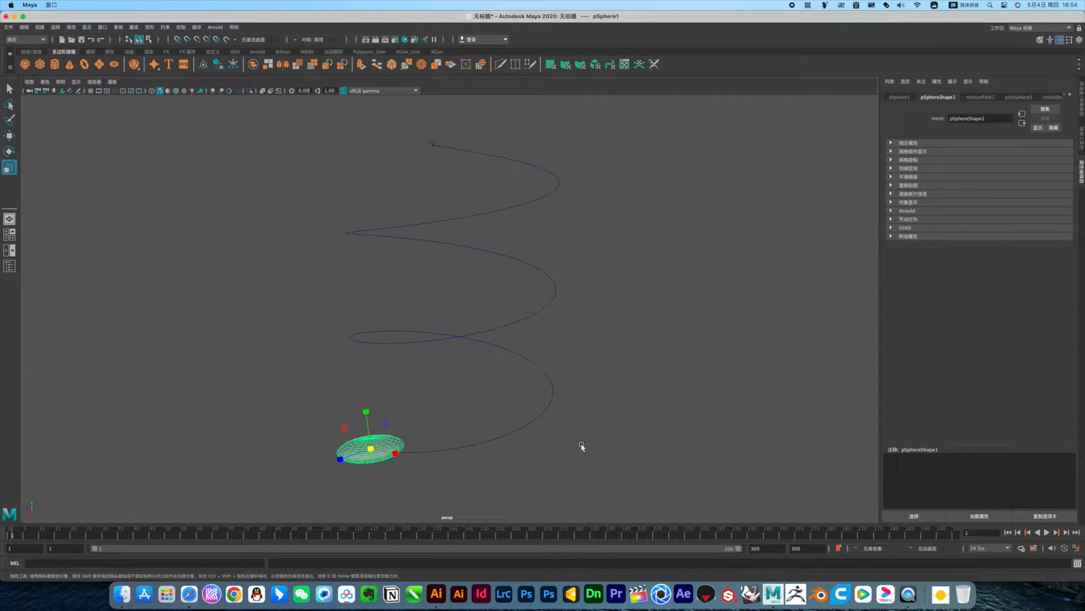
Step: Create a Bifrost liquid with the flattened sphere as emitter, using the FX menu set, and deselect it
click(573, 443)
click(389, 441)
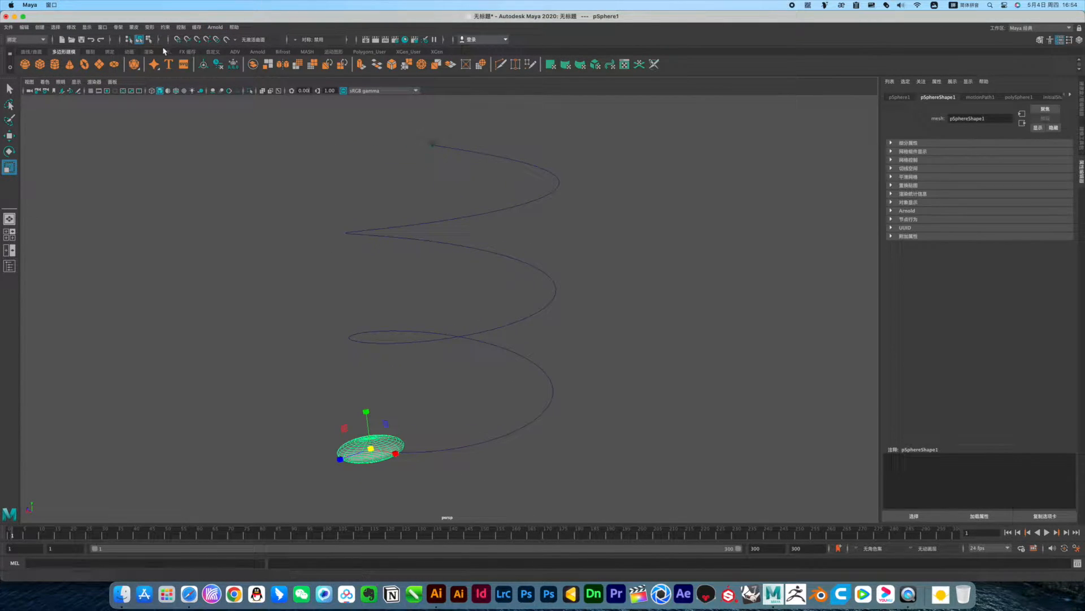
click(26, 39)
click(23, 75)
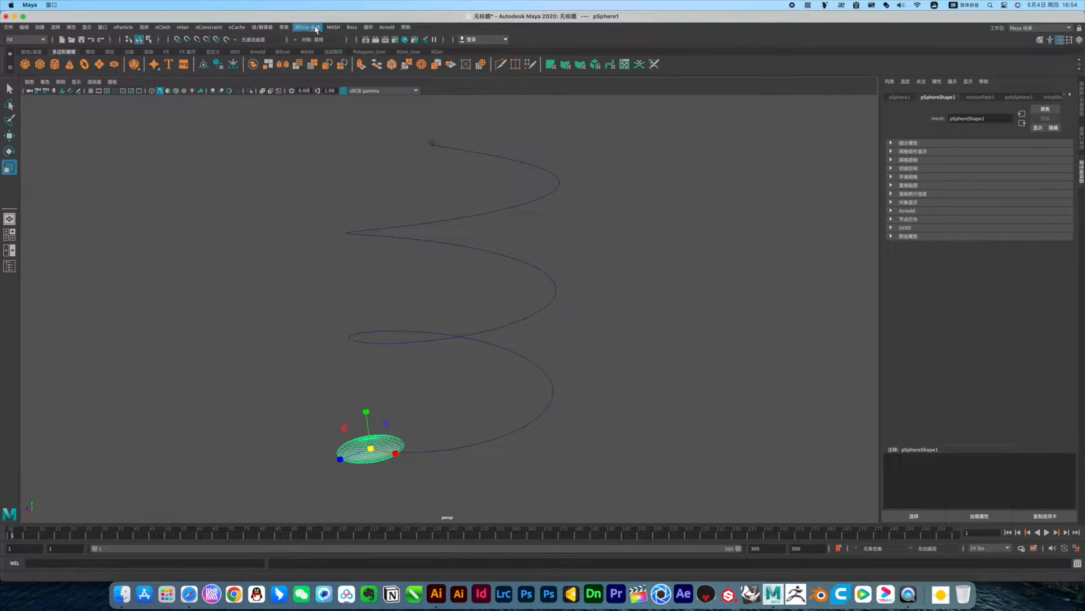
click(298, 27)
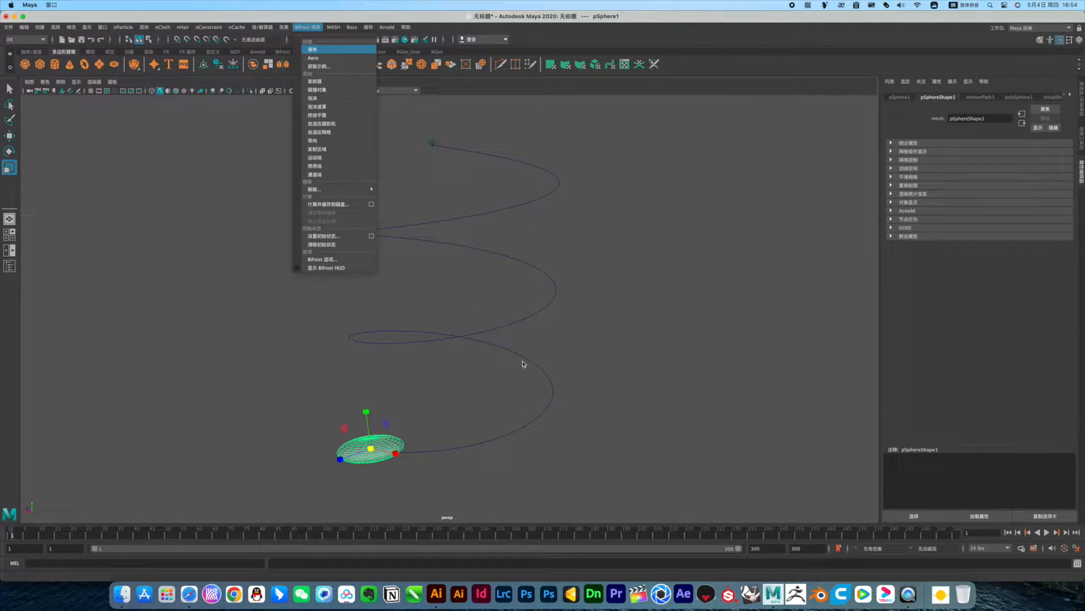
click(211, 297)
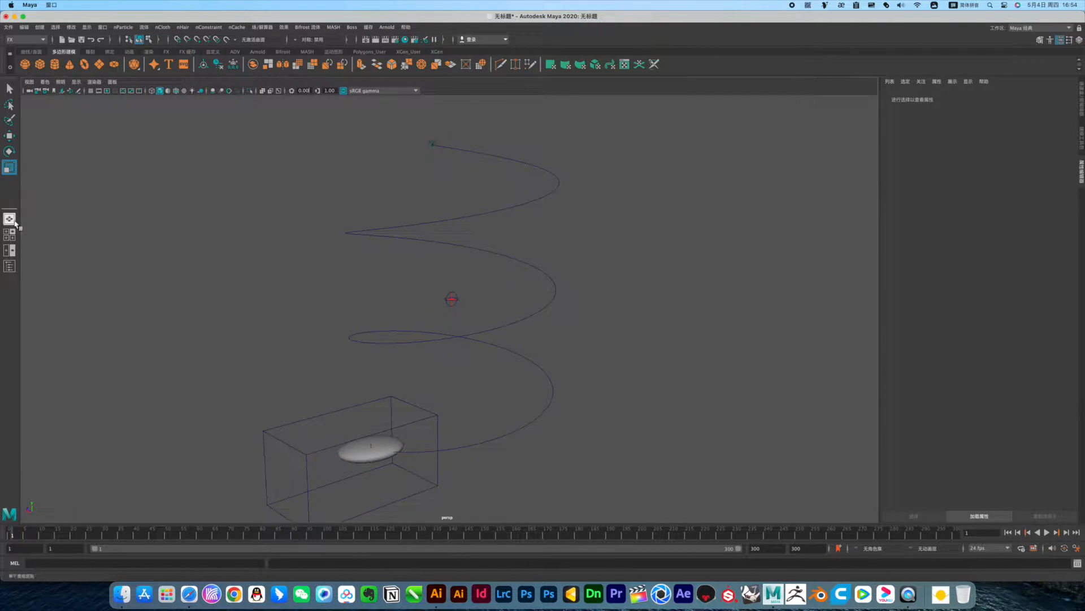
Step: Open the Outliner in a floating window and place it clear of the spiral
click(9, 265)
drag(105, 116, 90, 110)
click(207, 202)
scroll(370, 416, down, 2)
alt+drag(370, 416, 364, 412)
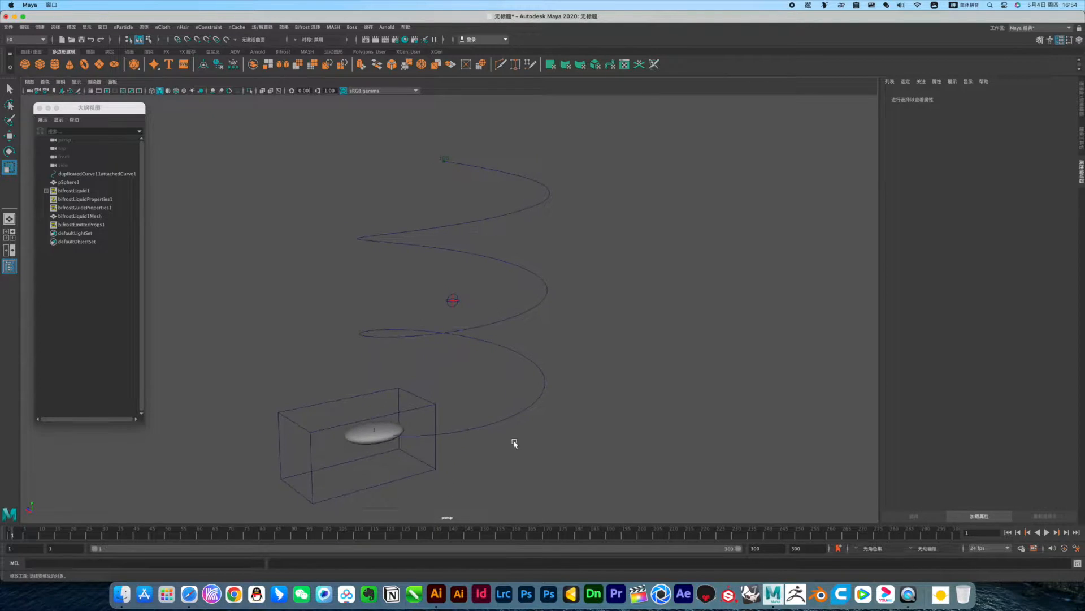
Step: Play the animation briefly to check the liquid emission and select the liquid container
click(1045, 532)
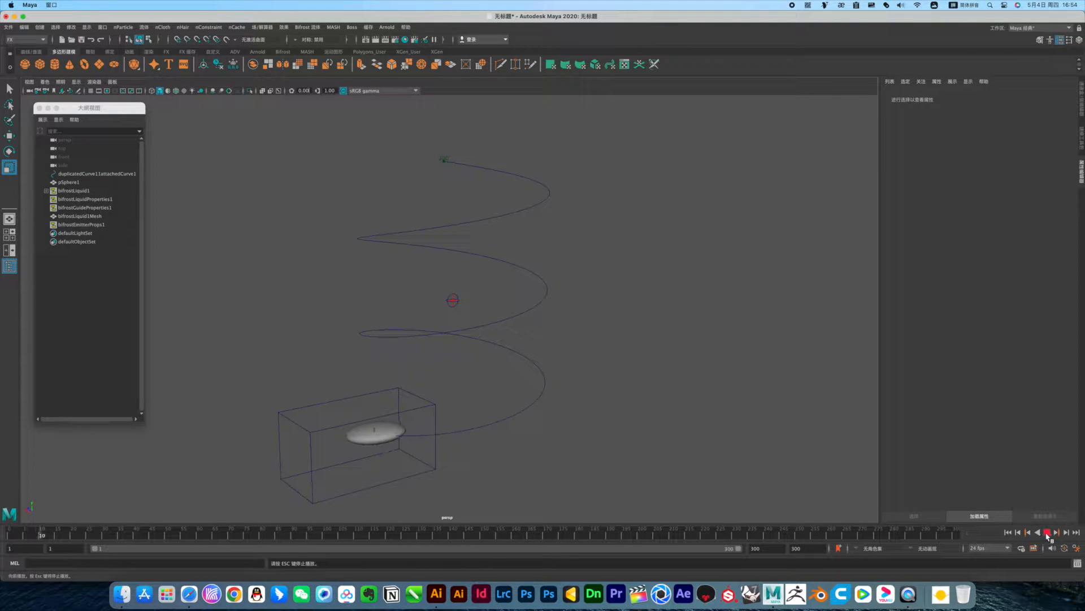
click(1047, 534)
alt+right_drag(617, 428, 528, 431)
click(441, 476)
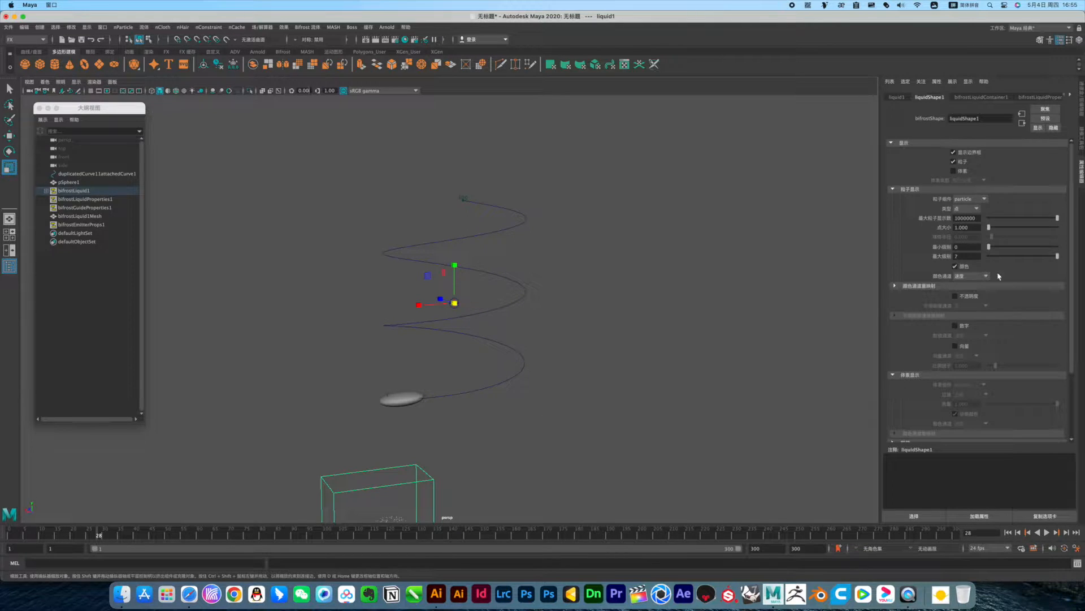
Step: Enable continuous emission on bifrostEmitterProps1 and test it by replaying the simulation from frame 1
click(79, 225)
click(960, 182)
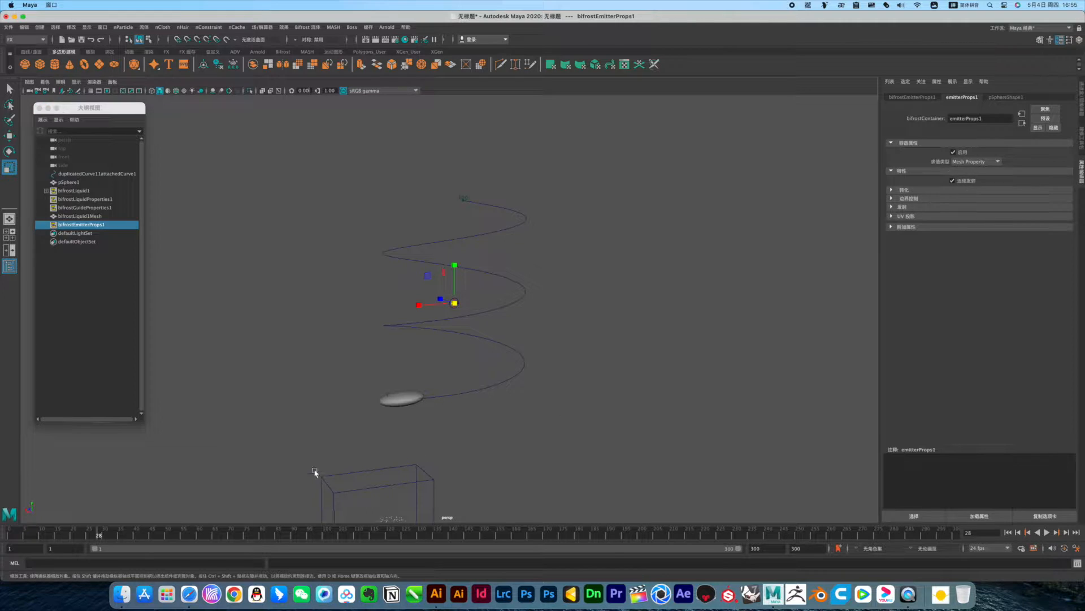
click(3, 538)
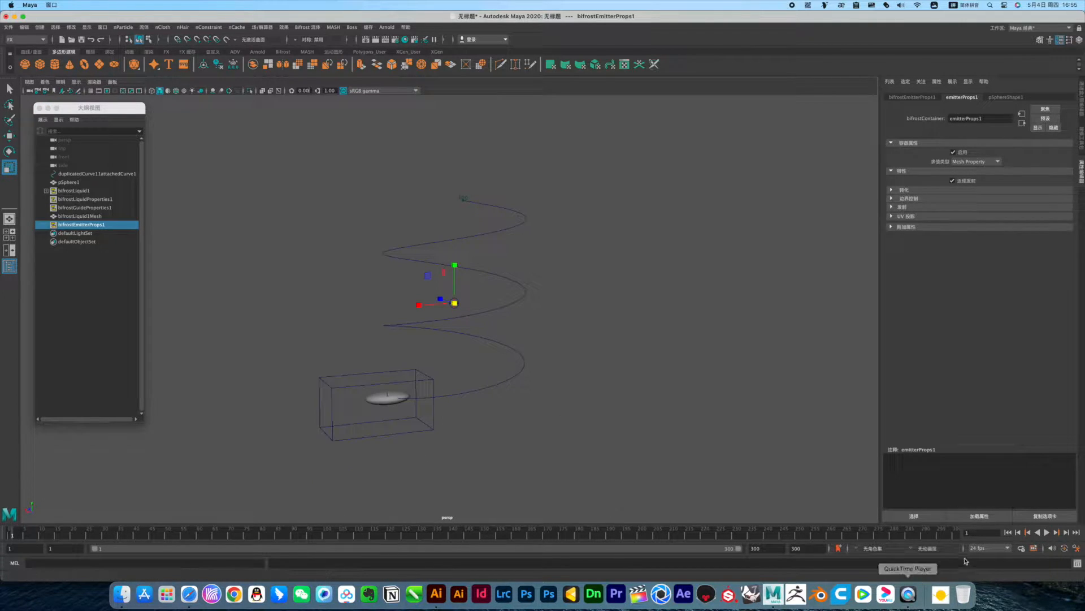
click(1047, 532)
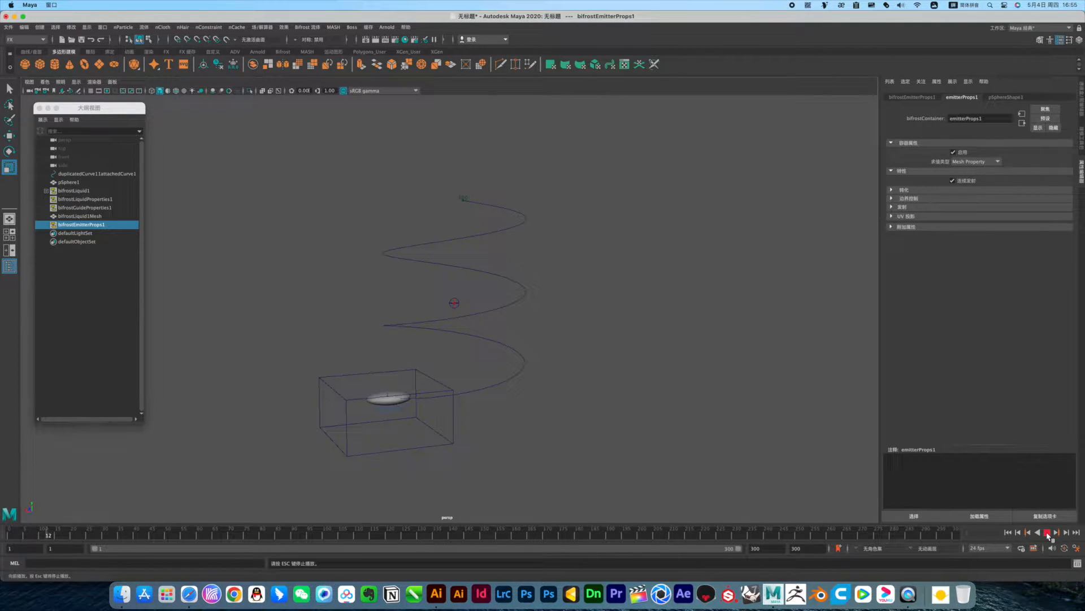
click(1047, 532)
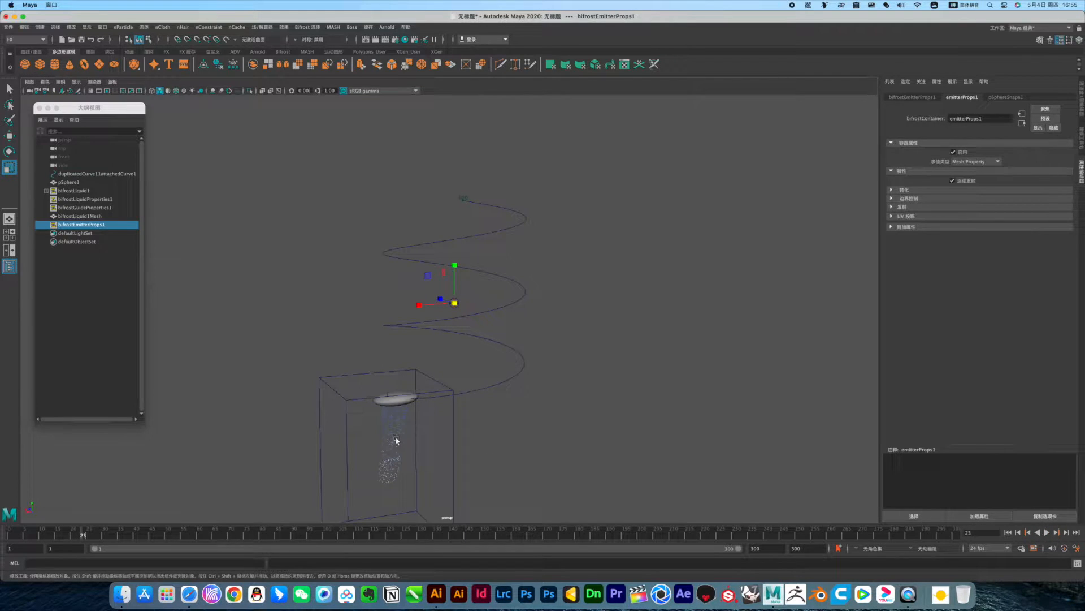
Step: Set the gravity magnitude to 0 in bifrostLiquidProperties1
click(397, 440)
click(70, 192)
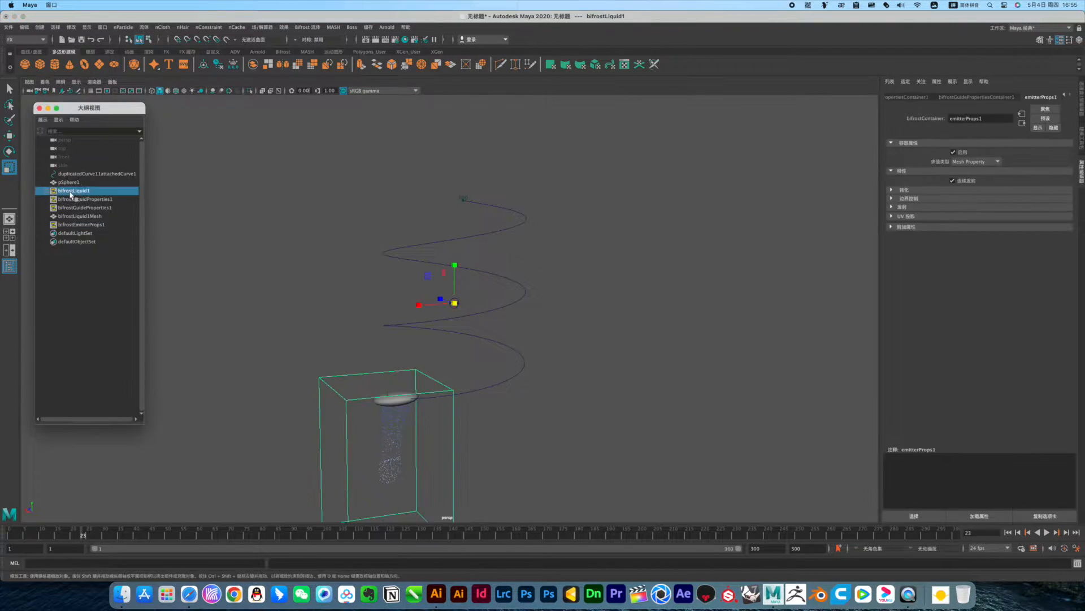
click(76, 208)
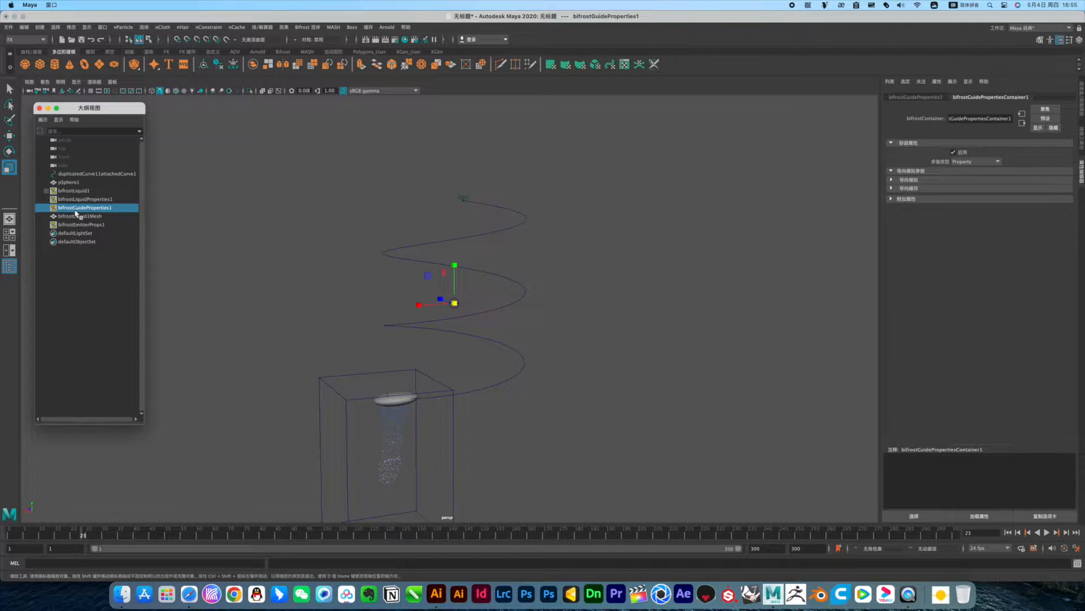
click(72, 225)
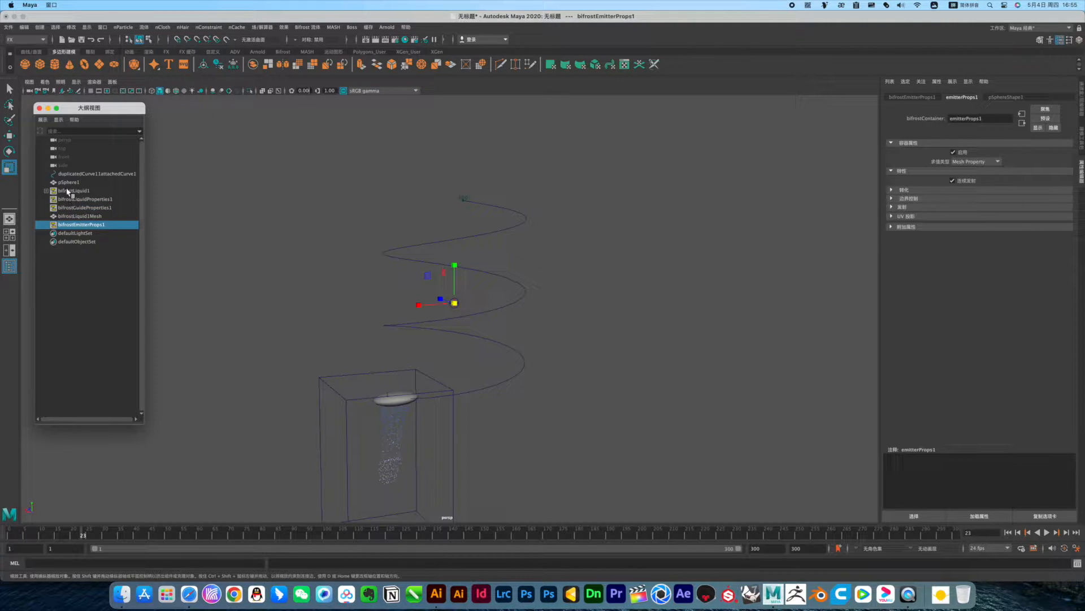
click(70, 191)
click(71, 199)
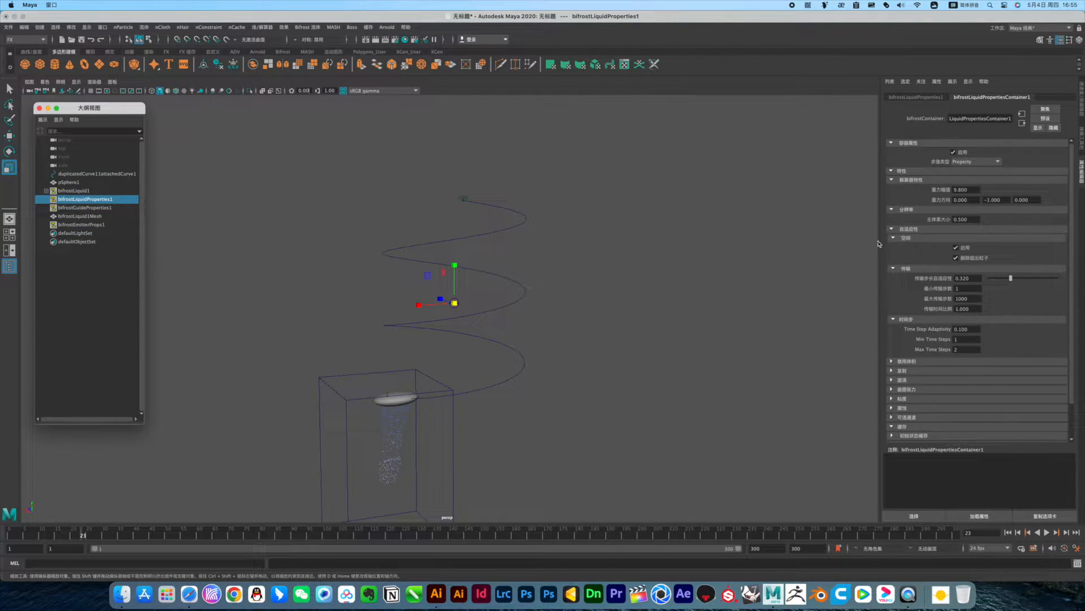
click(972, 192)
text(0)
key(Return)
Step: Replay the simulation from frame 1 to check how the liquid behaves without gravity
click(1008, 532)
click(1047, 531)
key(Escape)
click(963, 289)
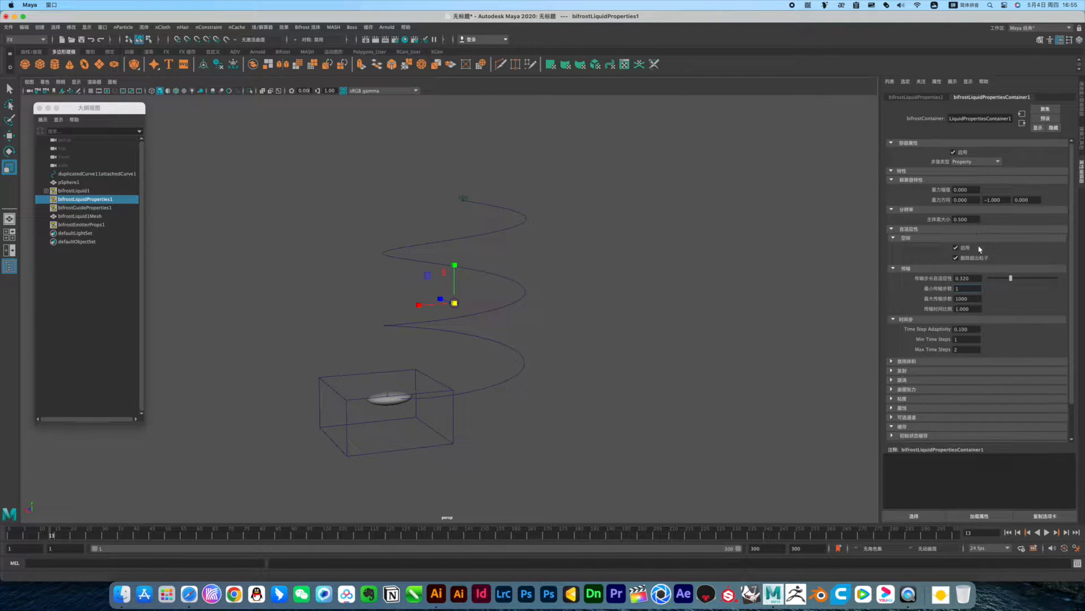
Step: Set the particle display point size of liquid1, under bifrostLiquid1, to 2
click(68, 190)
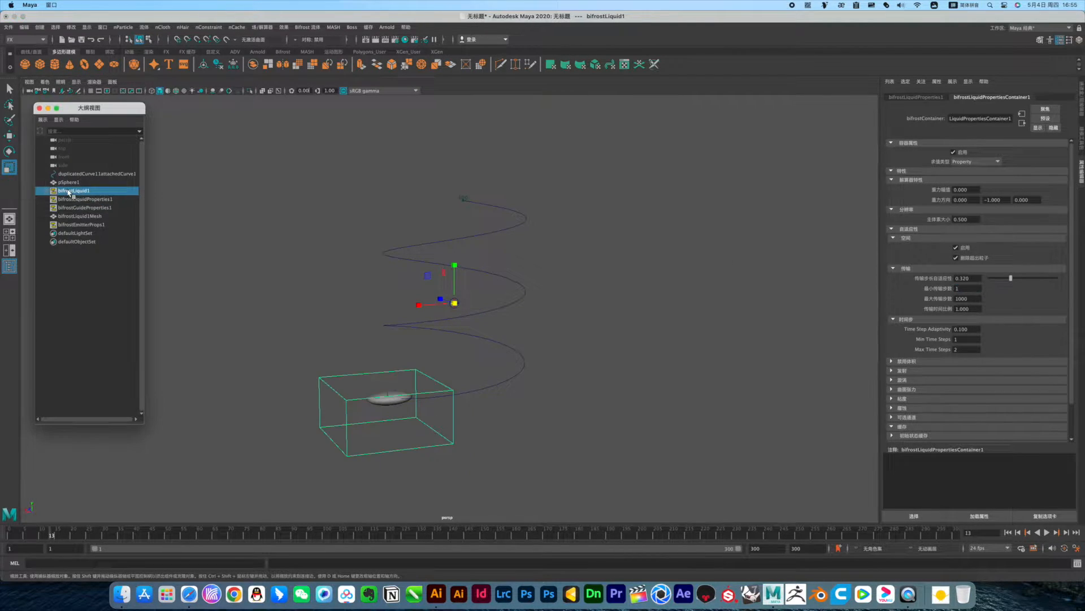
click(61, 200)
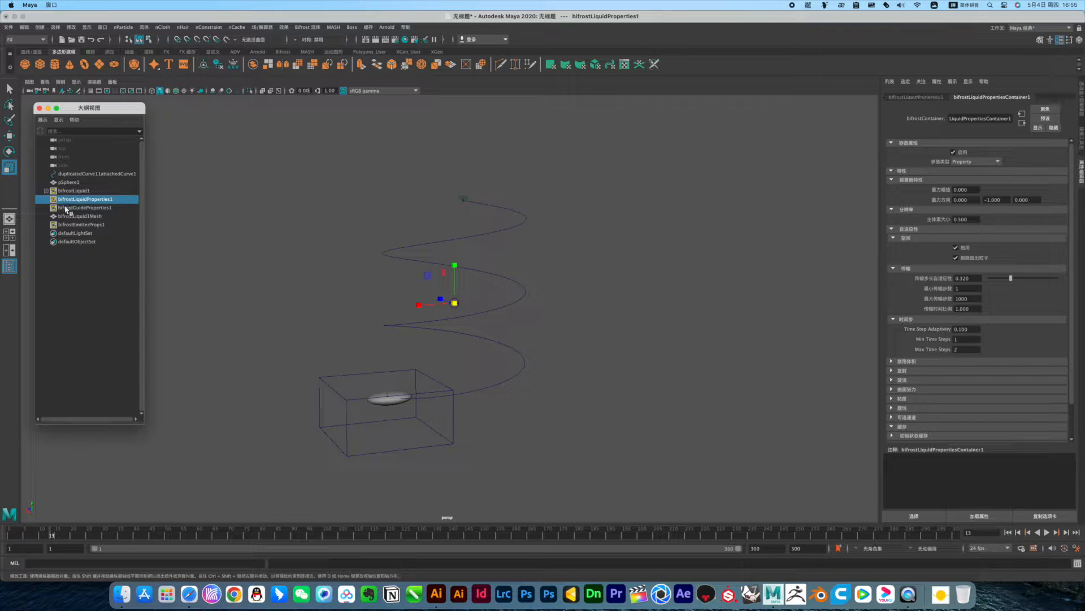
click(68, 208)
click(64, 225)
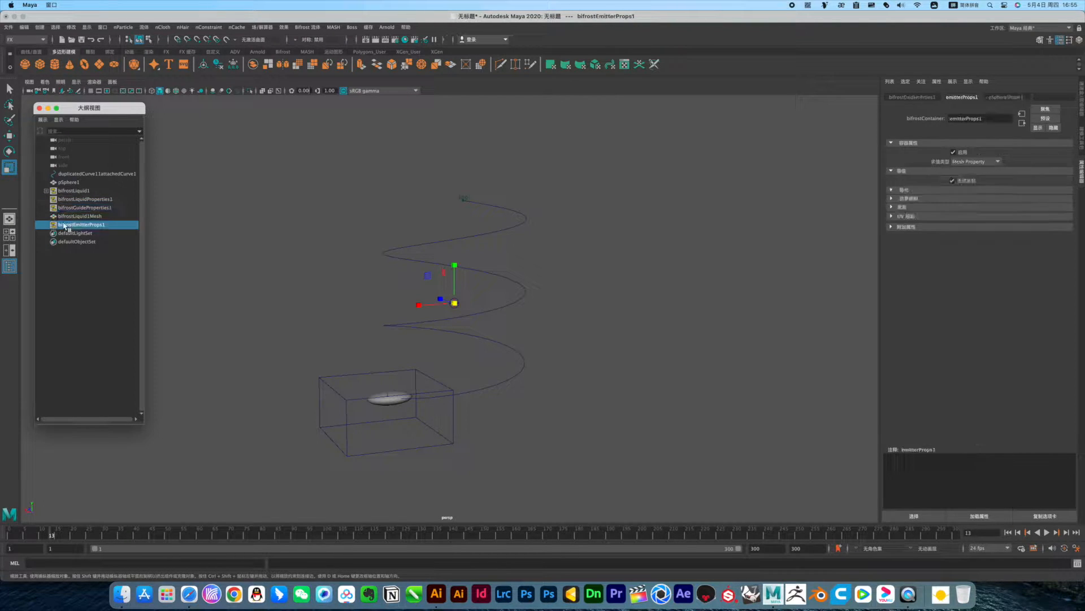
click(45, 191)
click(68, 200)
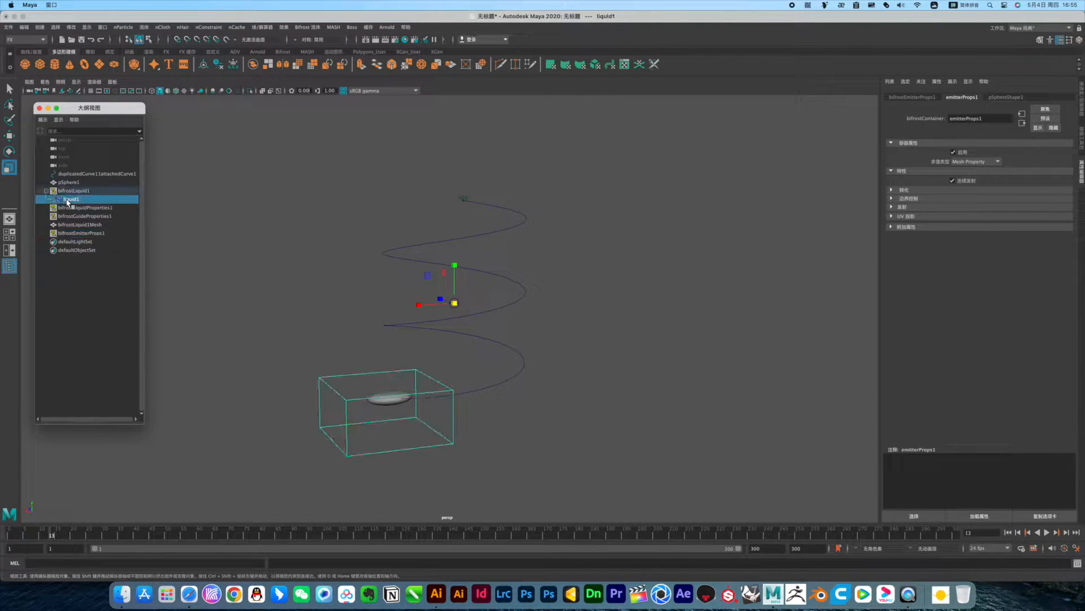
double_click(974, 228)
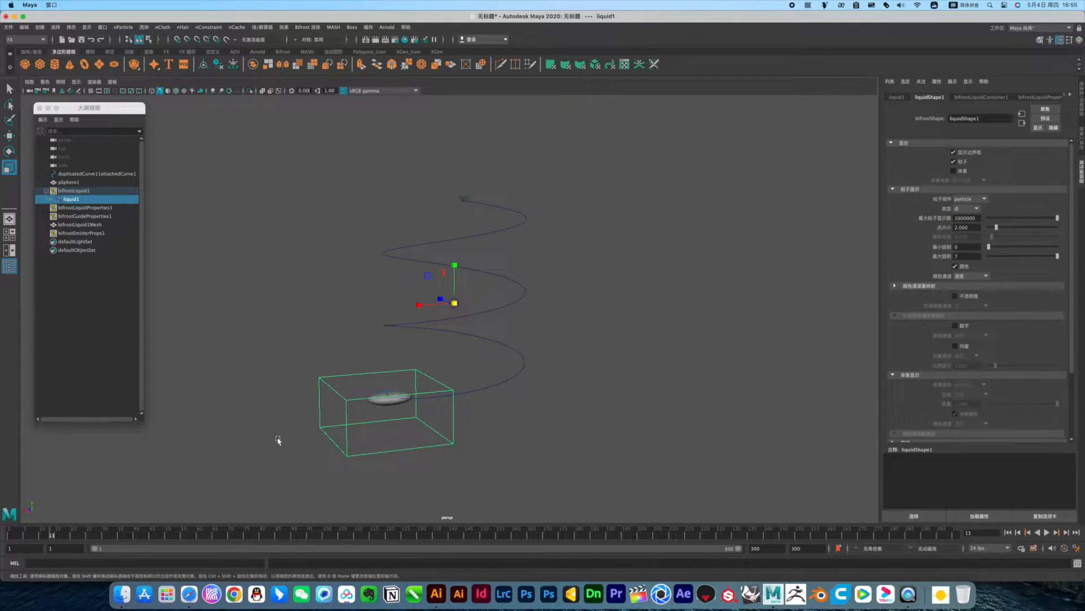
Step: Play the simulation from frame 1 to examine the liquid trail behind the moving sphere
drag(63, 532, 4, 533)
click(1044, 533)
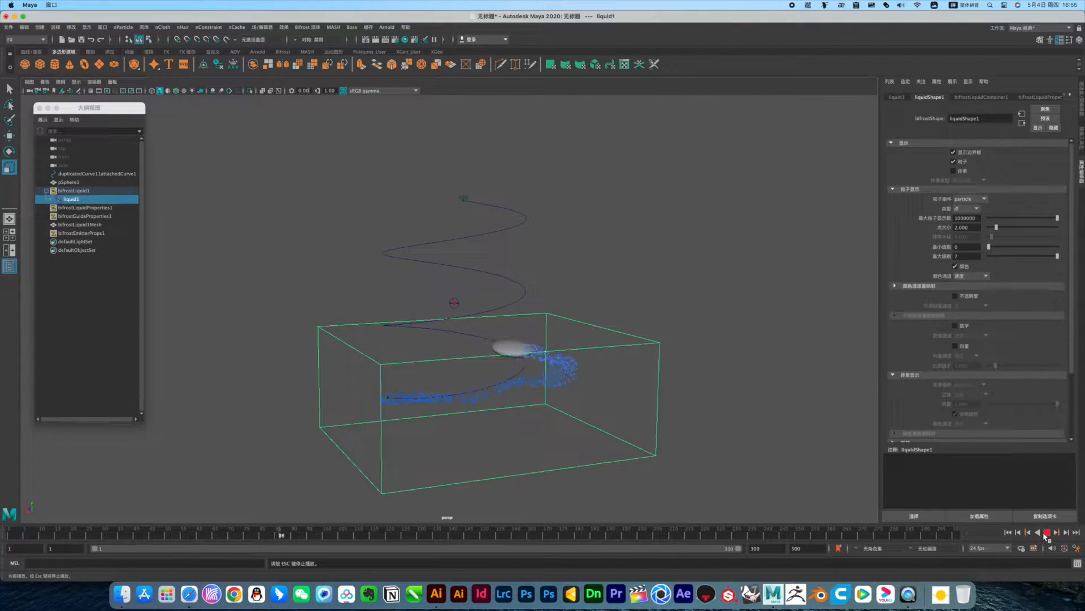
click(1047, 532)
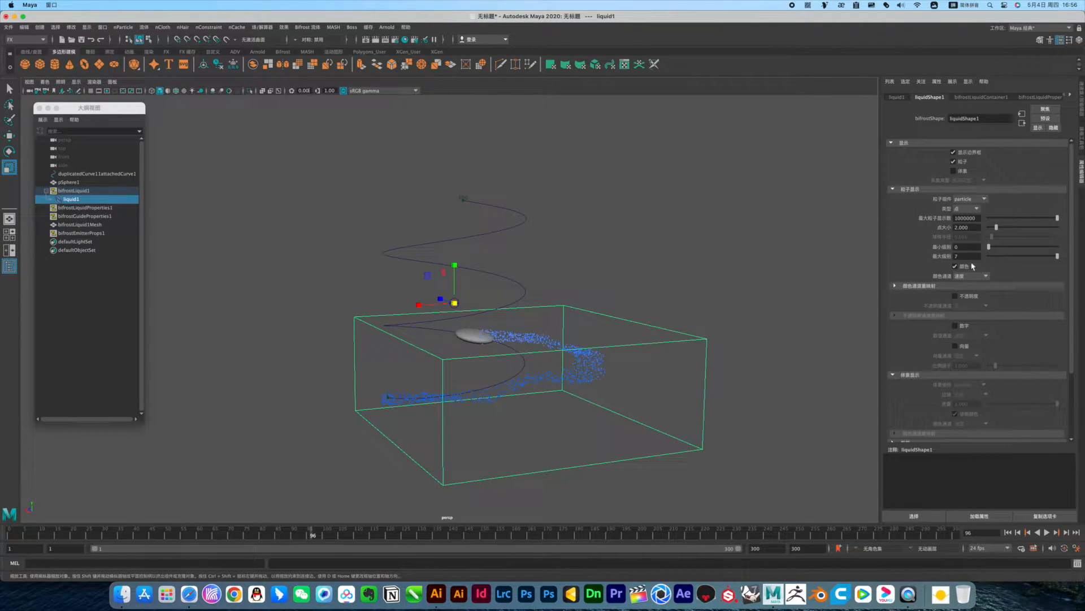
Step: Set the transport time scale in bifrostLiquidProperties1 to 0.1 and return to frame 1
scroll(932, 290, down, 1)
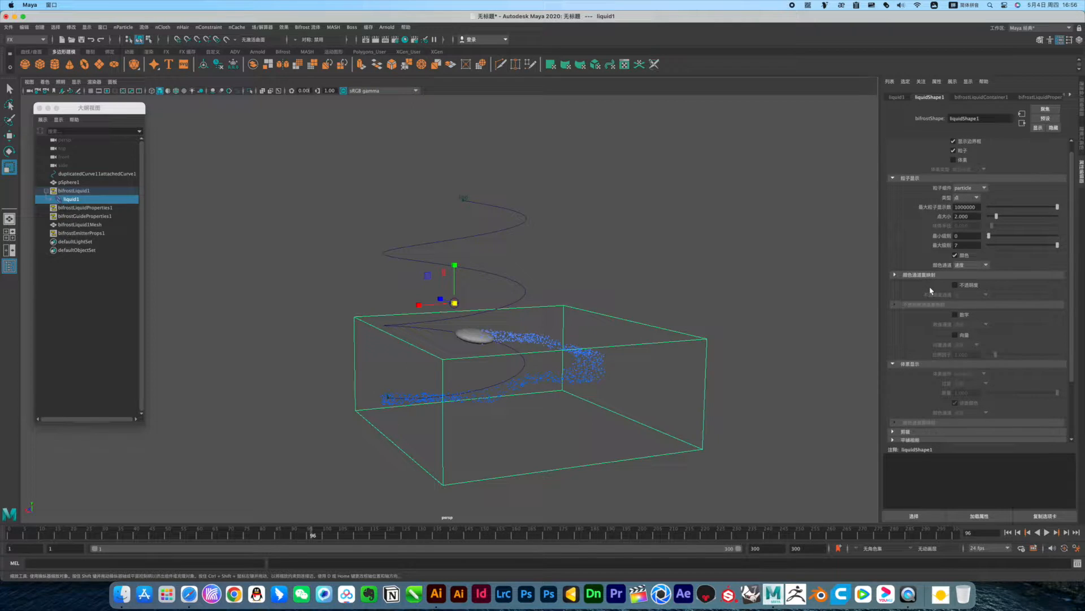
scroll(932, 290, up, 1)
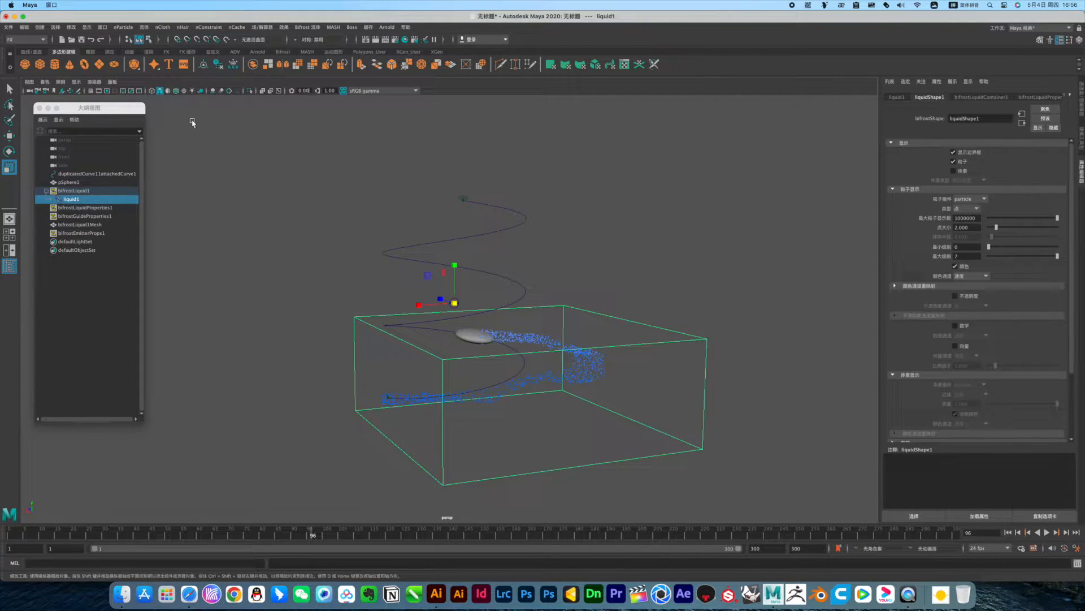
click(68, 191)
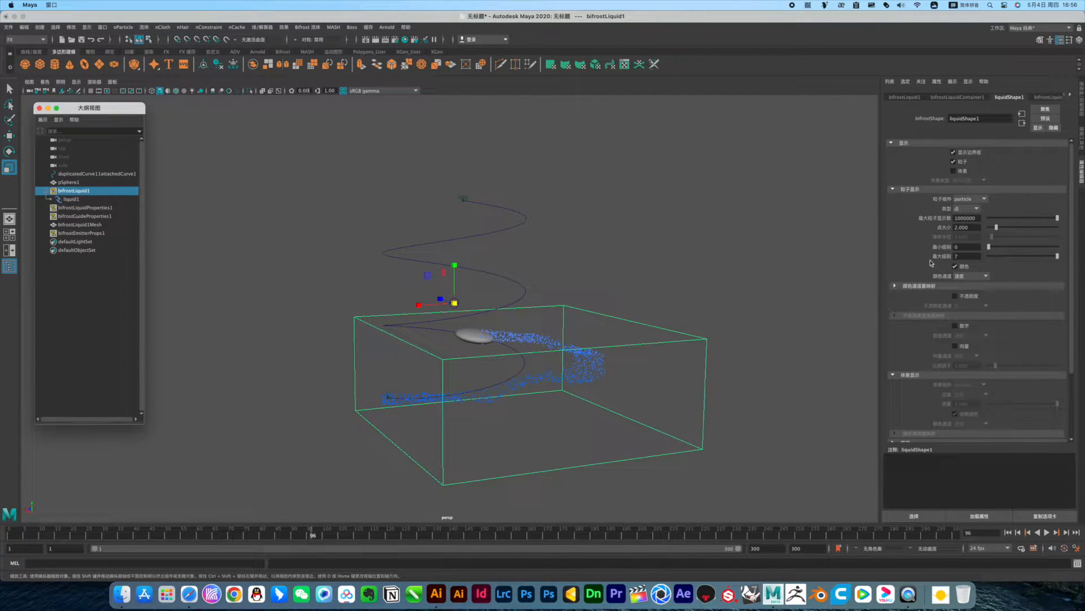
click(69, 208)
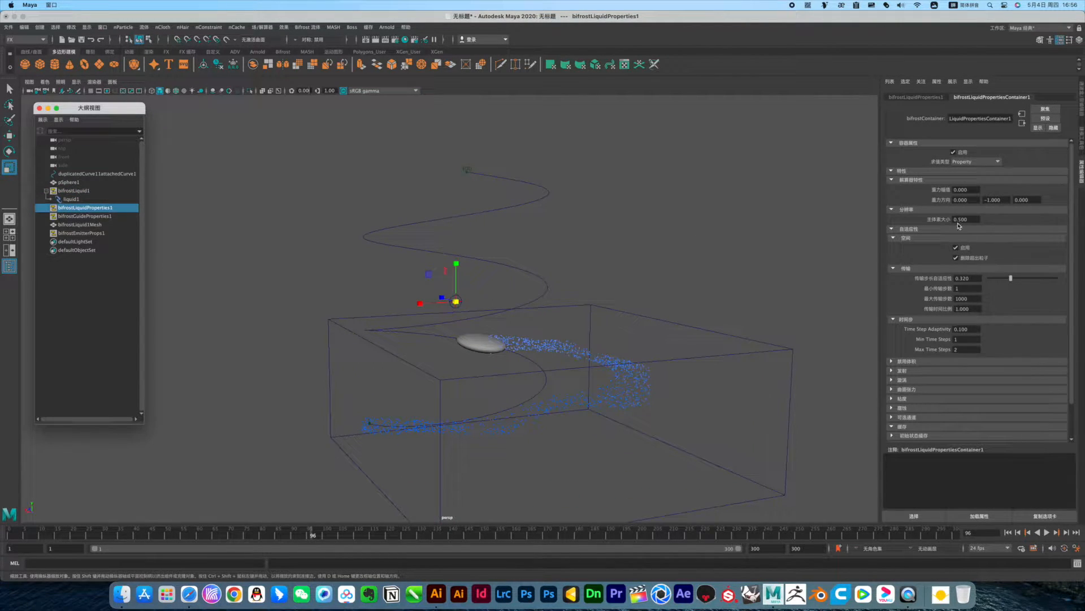
click(967, 309)
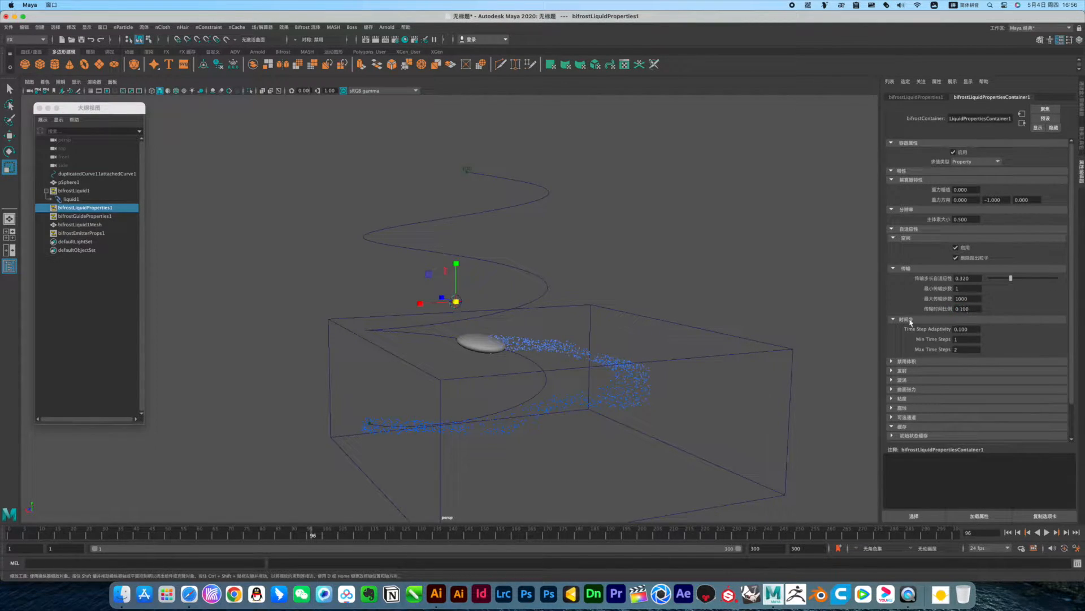
click(10, 536)
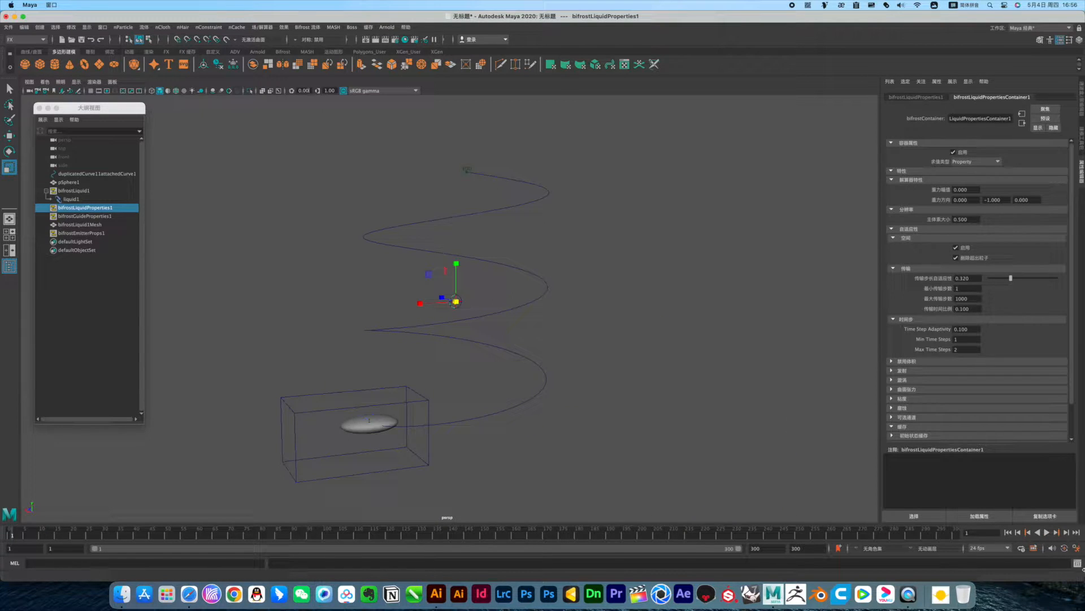
Step: Play the simulation from frame 1 to examine the liquid trail with the reduced transport time scale
click(1047, 532)
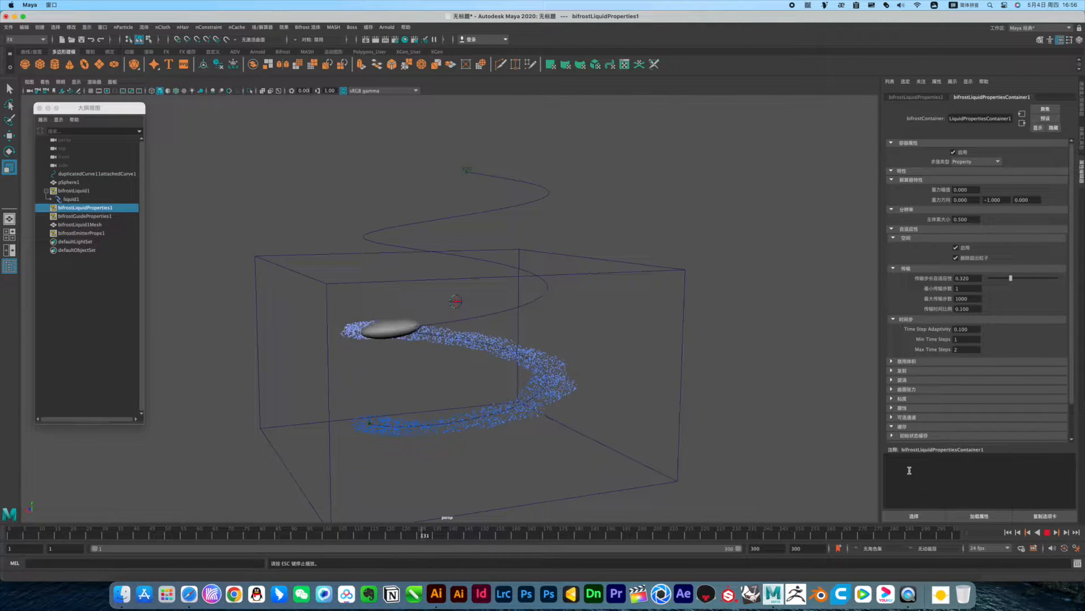
key(Escape)
Step: Return to frame 1 and scale pSphere1 down uniformly to about 0.325, 0.101, 0.325
click(536, 314)
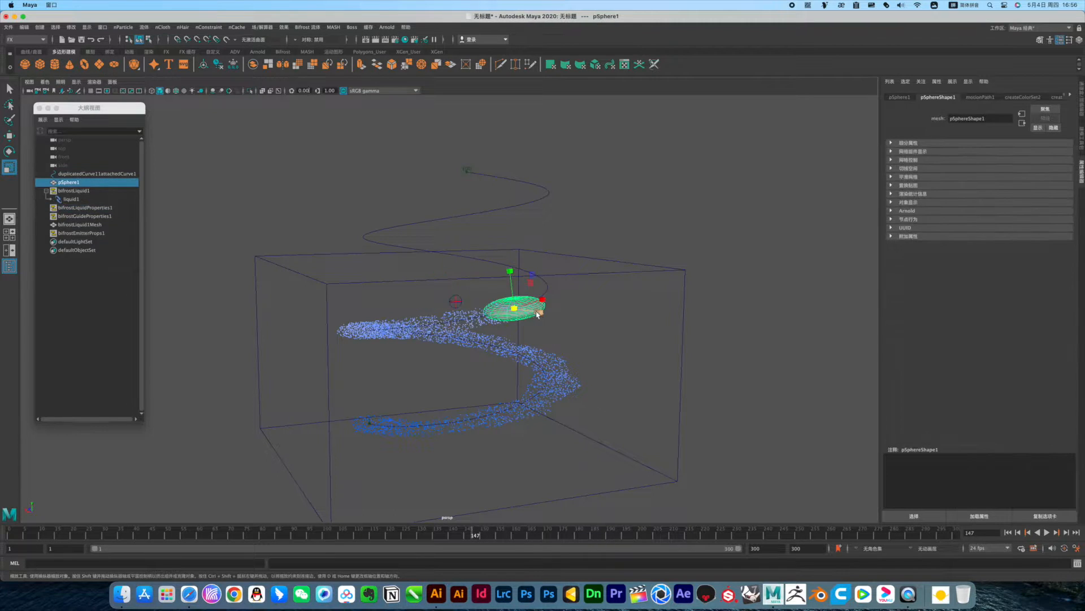
drag(30, 534, 2, 533)
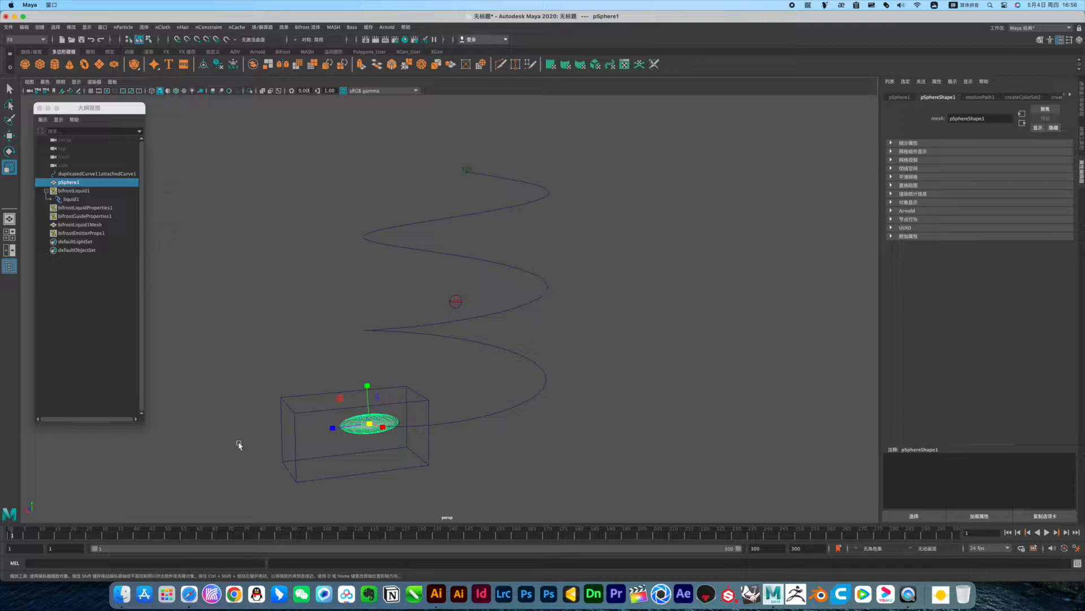
drag(369, 423, 317, 429)
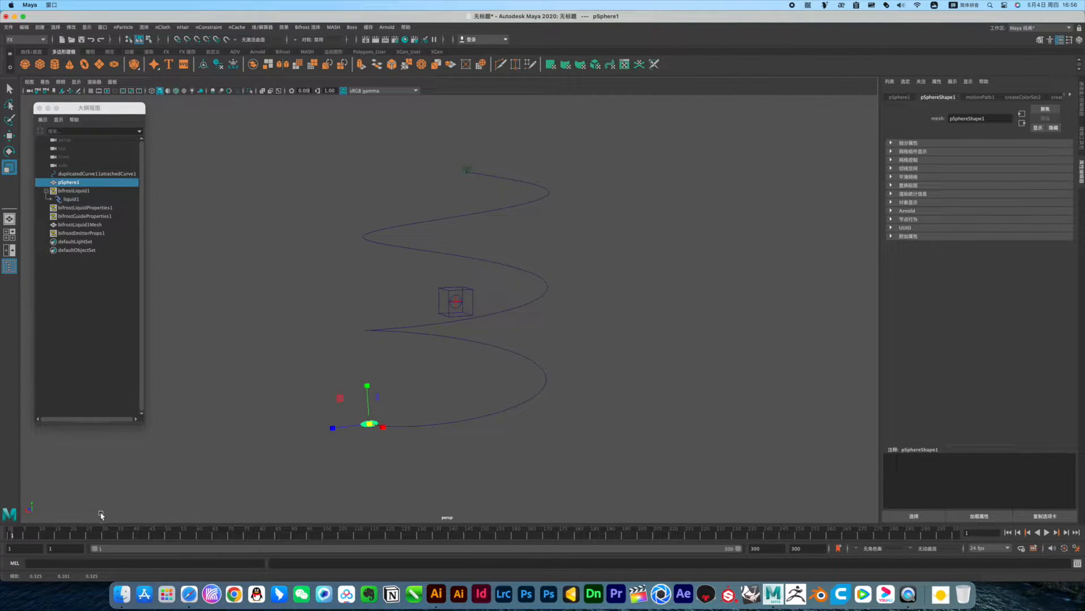
key(s)
click(118, 534)
drag(92, 533, 134, 536)
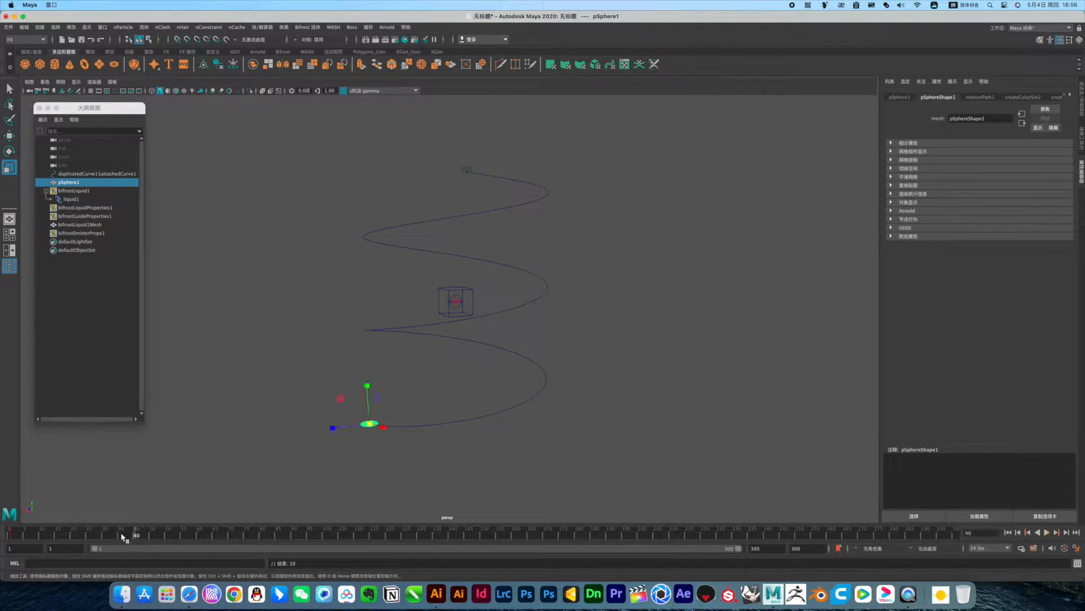
click(12, 536)
right_click(14, 536)
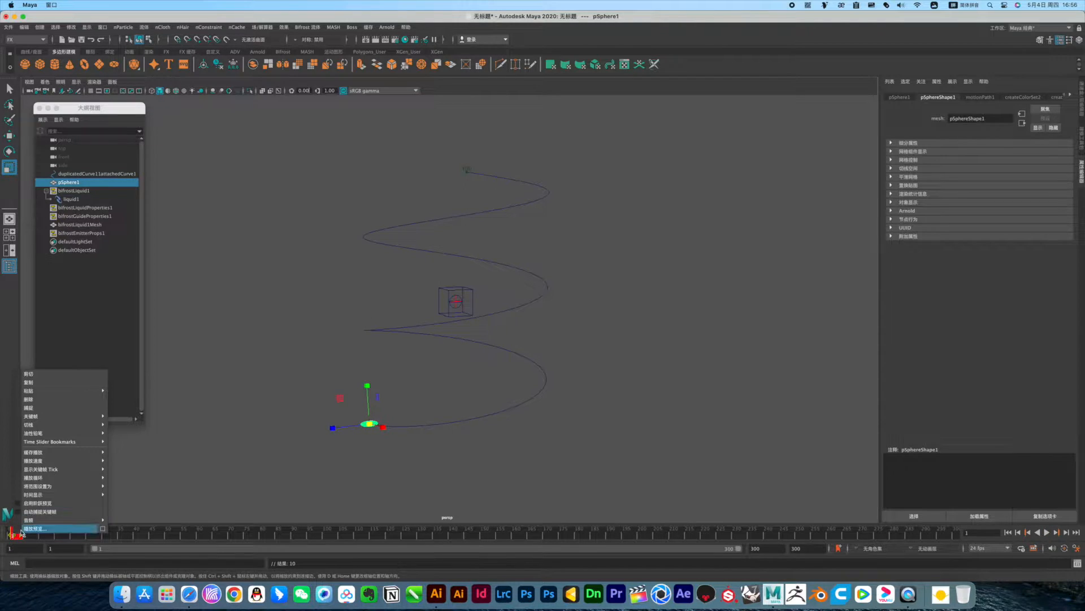
click(48, 399)
click(425, 427)
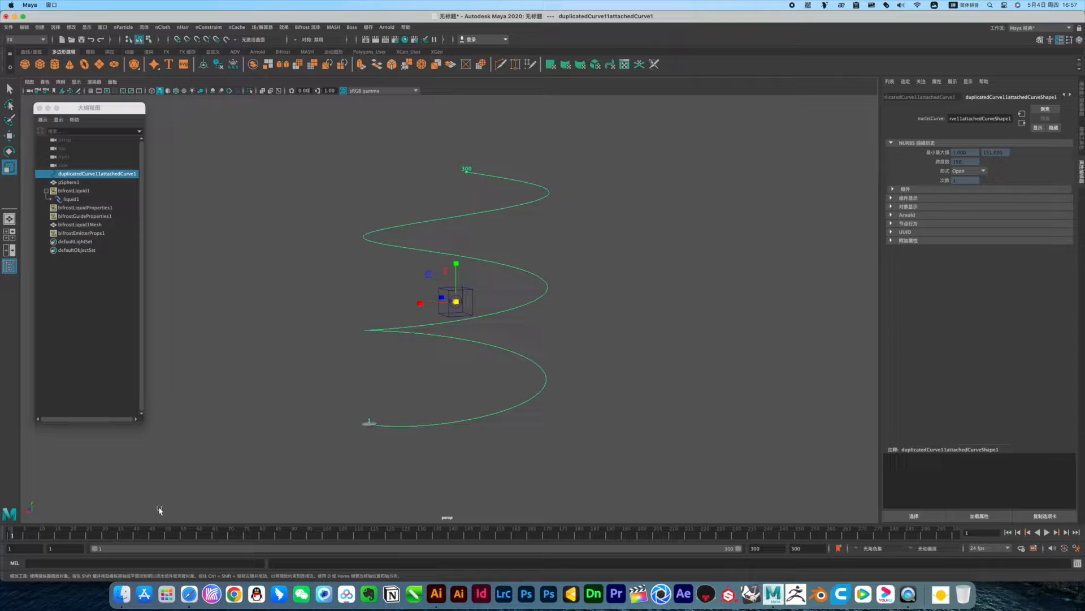
drag(67, 528, 14, 530)
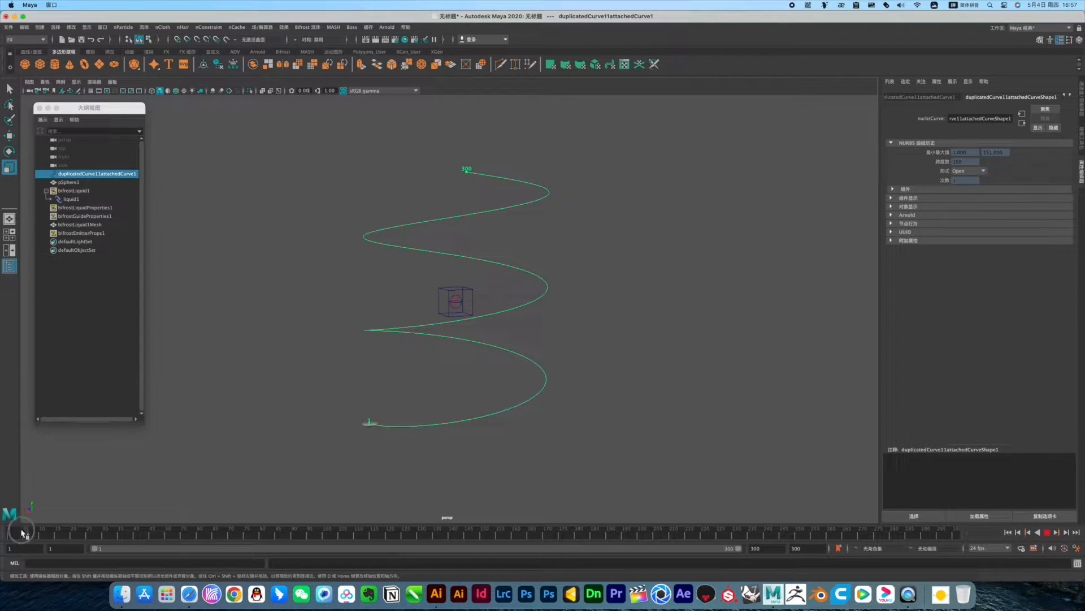
Step: Set a keyframe on only the scale attributes of pSphere1 at frame 1
click(367, 425)
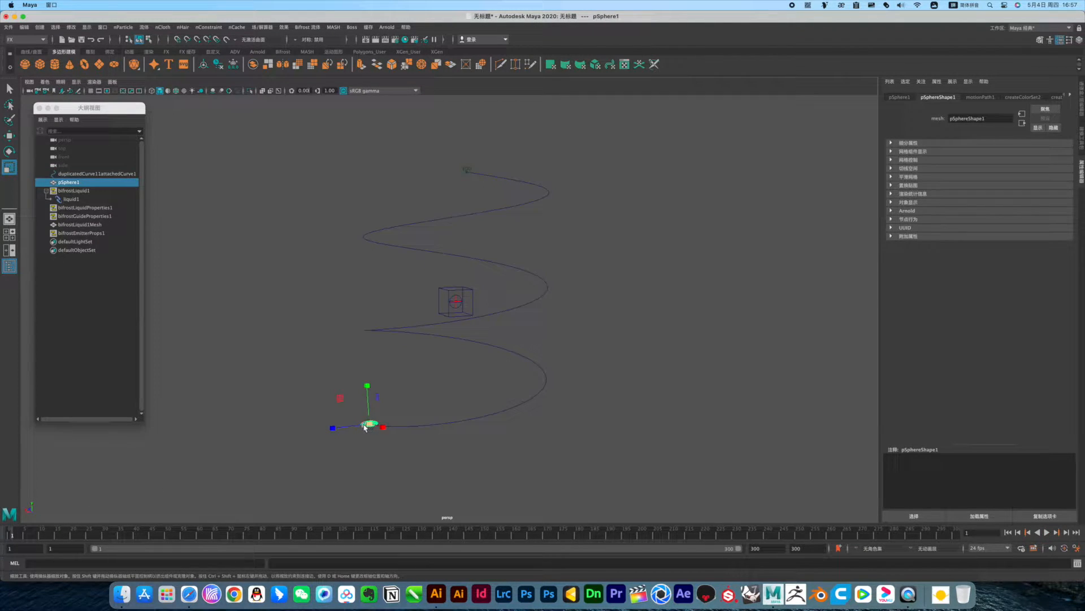
click(897, 152)
click(897, 153)
click(906, 98)
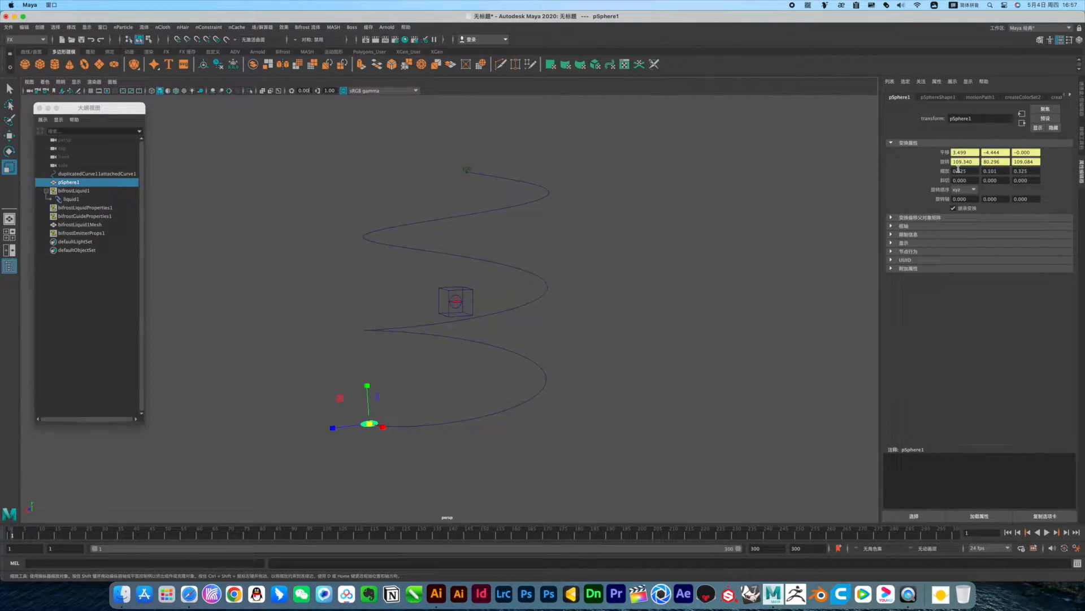
click(1032, 172)
right_click(946, 173)
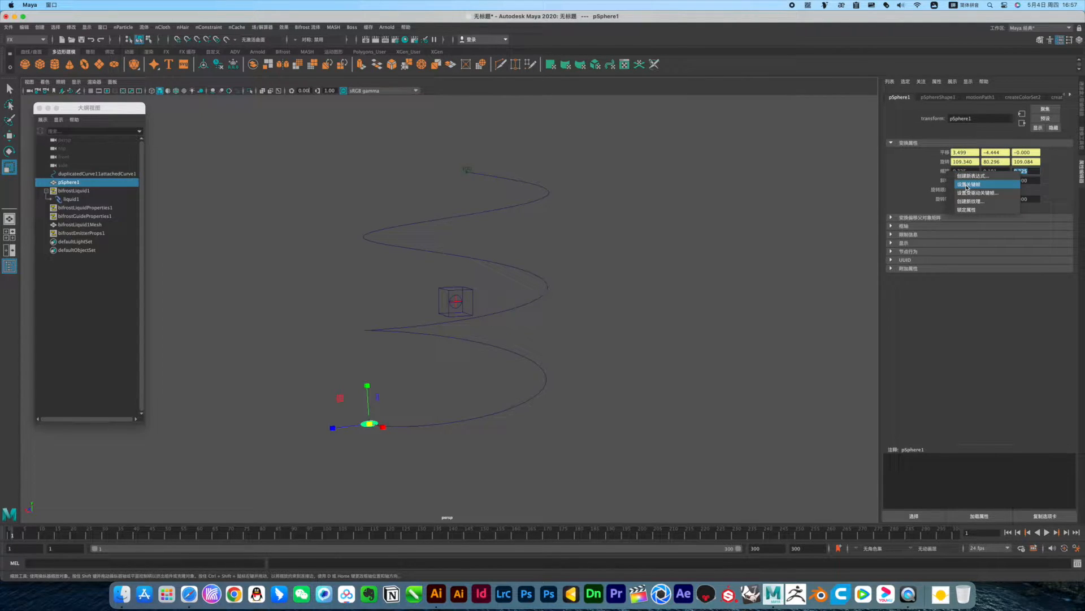
click(967, 185)
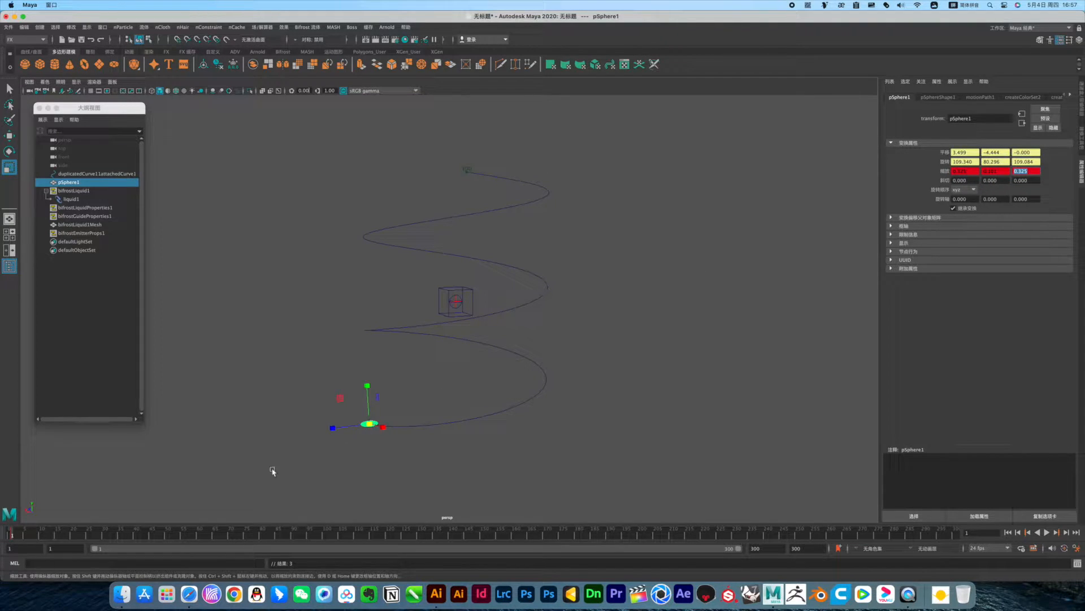
Step: At frame 72, enlarge pSphere1 to a scale of about 0.568, 0.177, 0.568 and keyframe its scale
drag(109, 536, 235, 551)
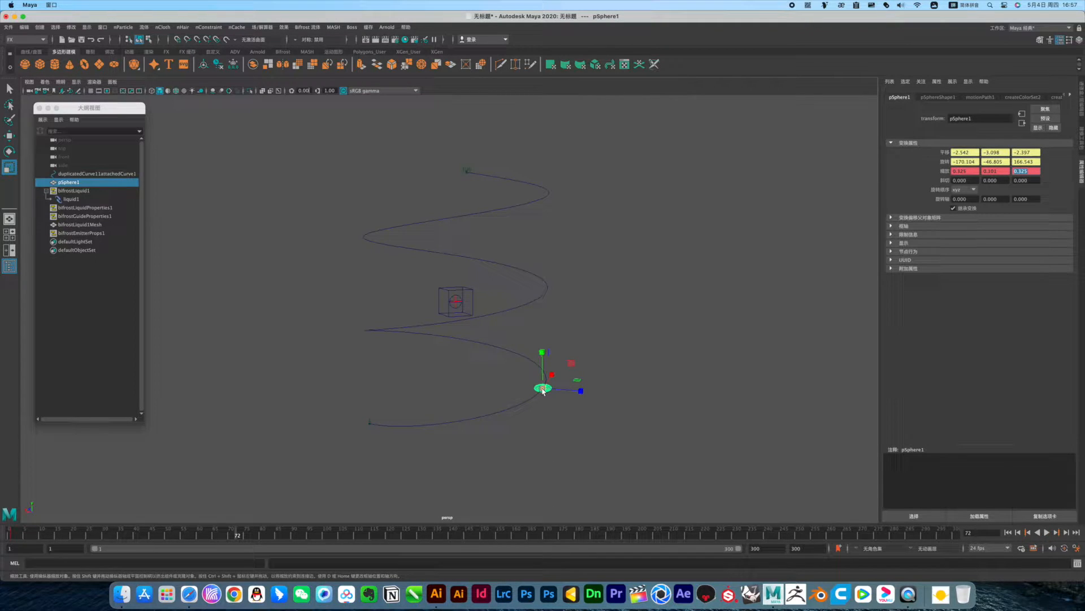
drag(543, 390, 568, 390)
right_click(954, 171)
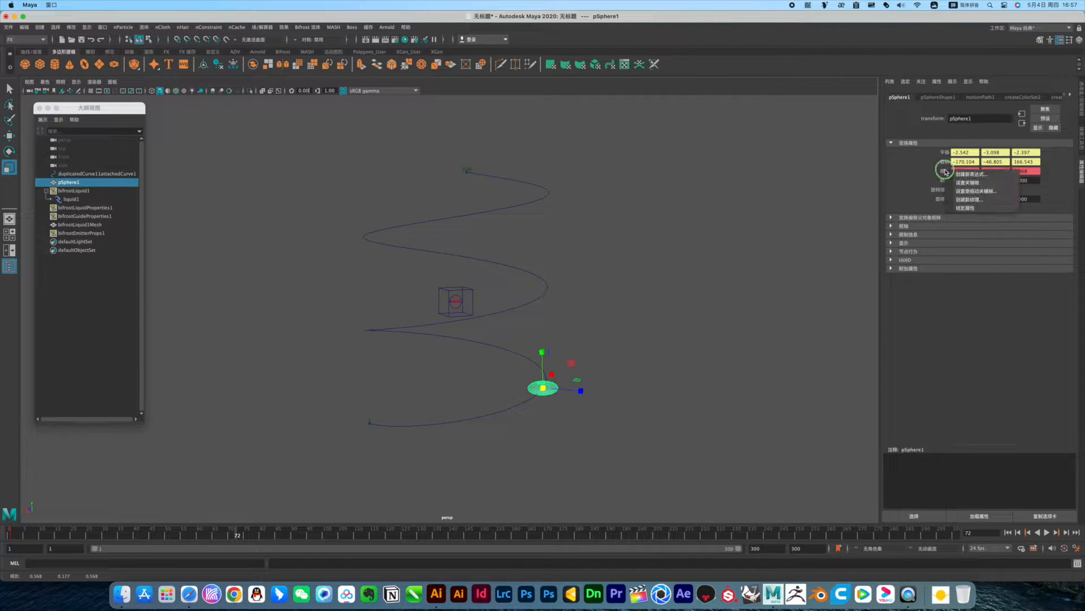
click(979, 182)
Step: At frame 100, shrink pSphere1 to a scale of about 0.335, 0.105, 0.335 and keyframe its scale
mouse_move(351, 534)
mouse_down()
mouse_move(376, 535)
mouse_move(327, 534)
mouse_up()
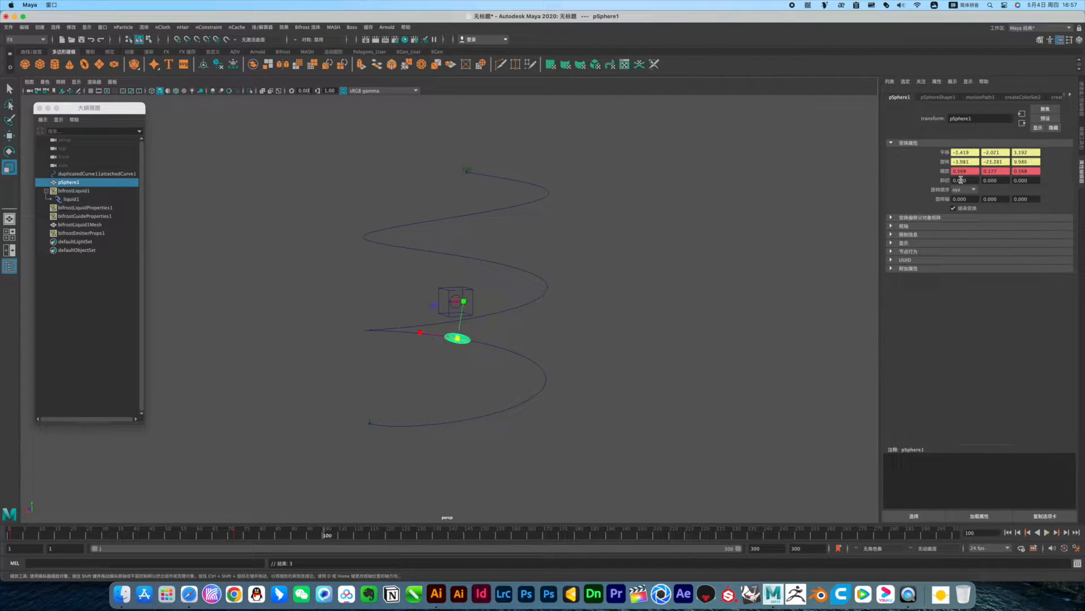
drag(460, 340, 439, 340)
right_click(945, 172)
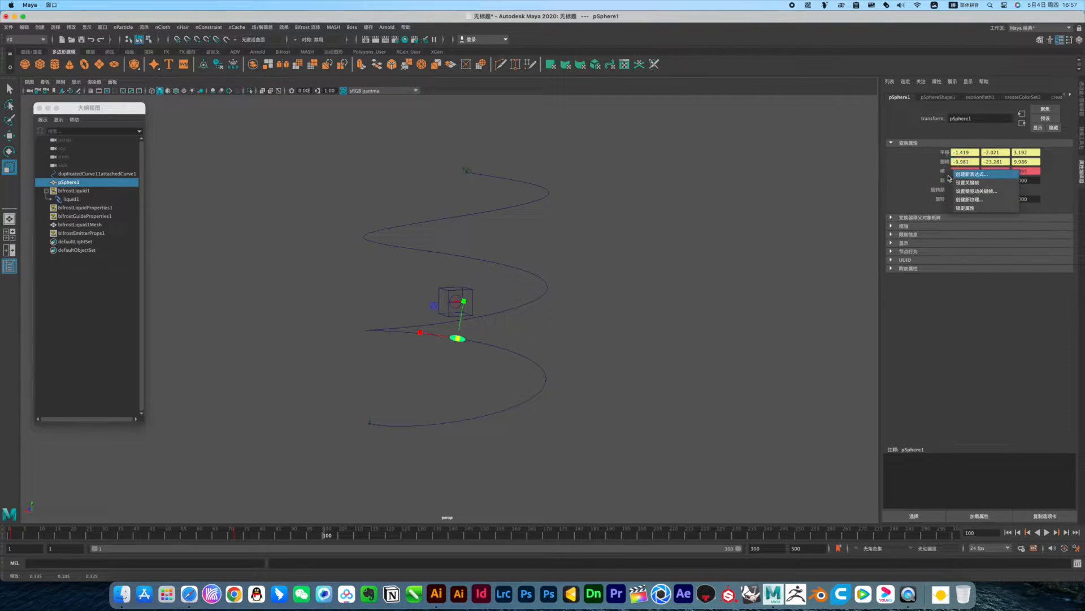
click(975, 184)
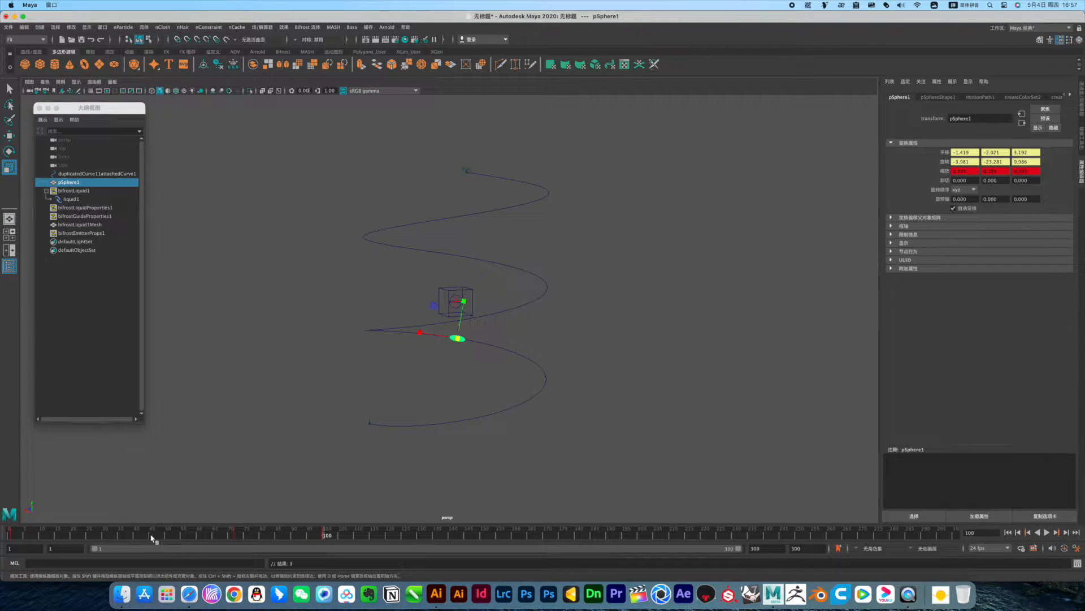
Step: At frame 53, enlarge pSphere1 to a scale of about 1.088, 0.340, 1.088 and keyframe its scale
drag(138, 536, 177, 537)
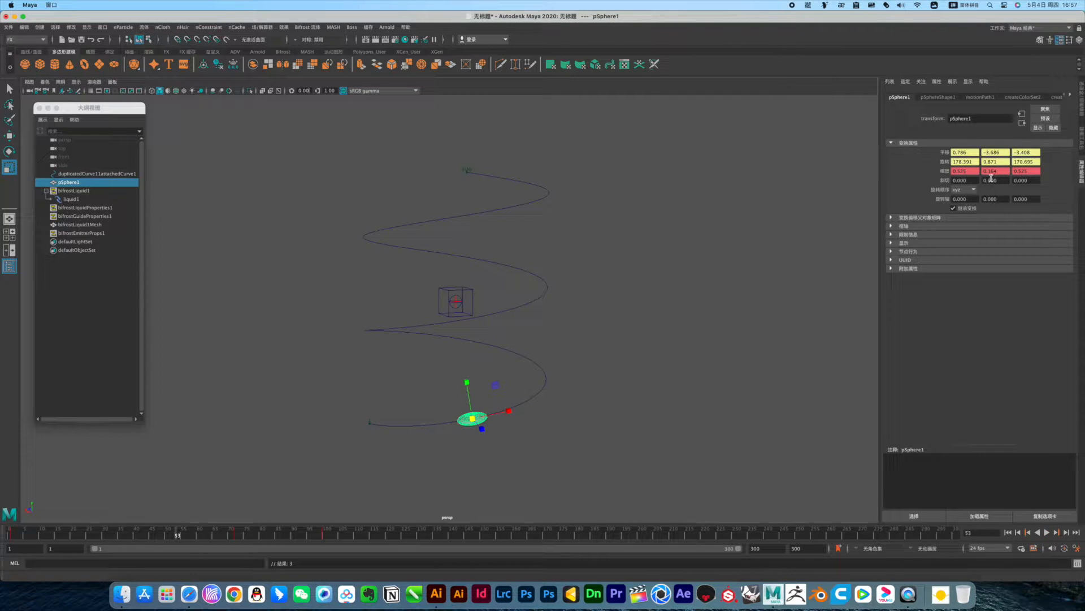
drag(472, 418, 502, 416)
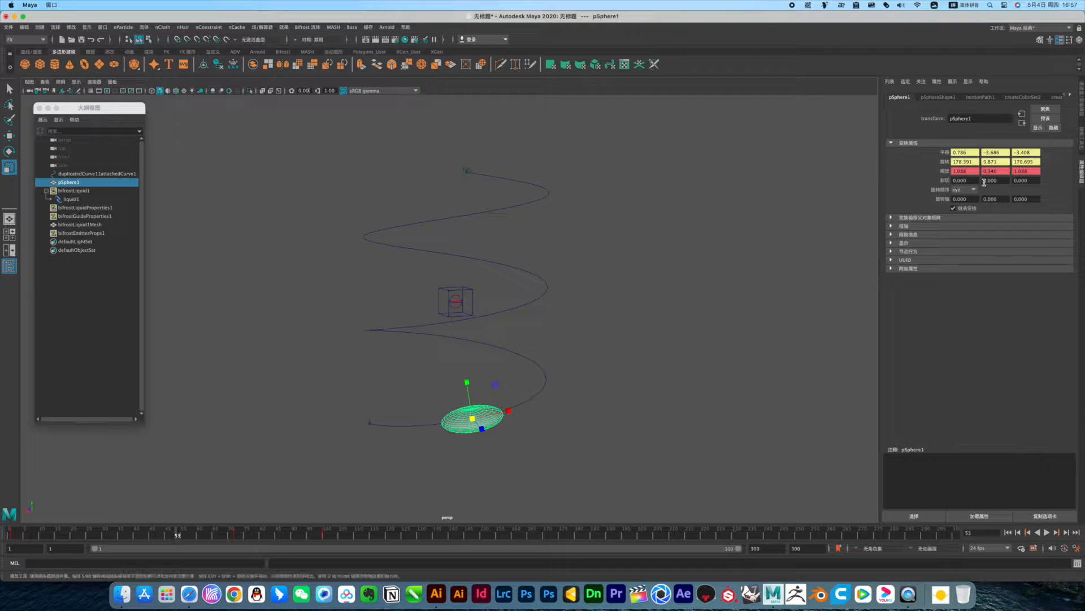
right_click(944, 172)
click(970, 185)
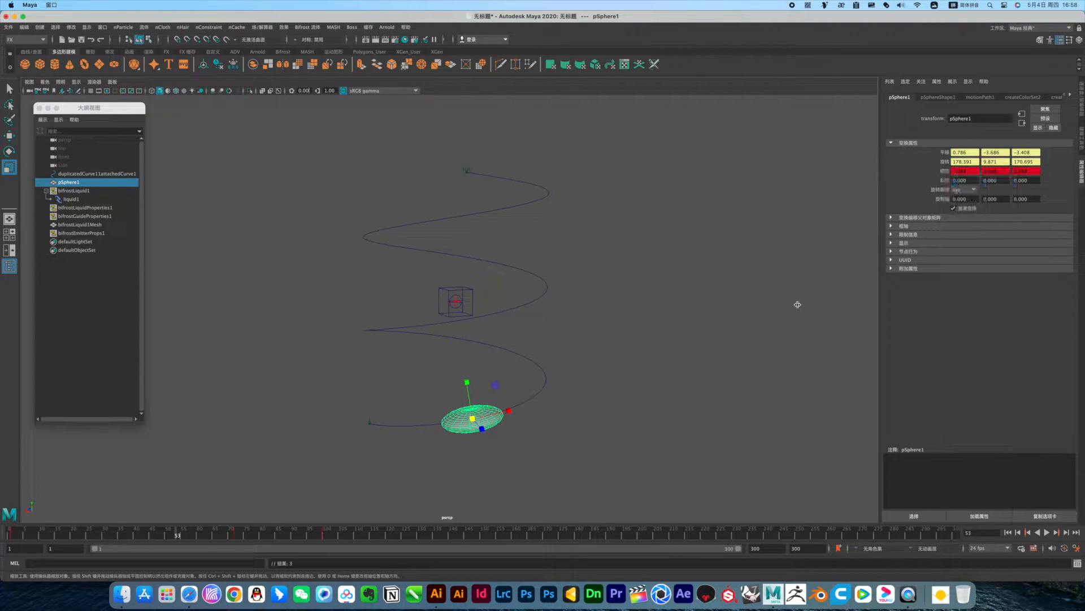
Step: At frame 118, enlarge pSphere1 to about 0.861 scale in X and Z and keyframe its scale
mouse_move(380, 534)
mouse_down()
mouse_move(448, 533)
mouse_move(262, 531)
mouse_move(384, 532)
mouse_up()
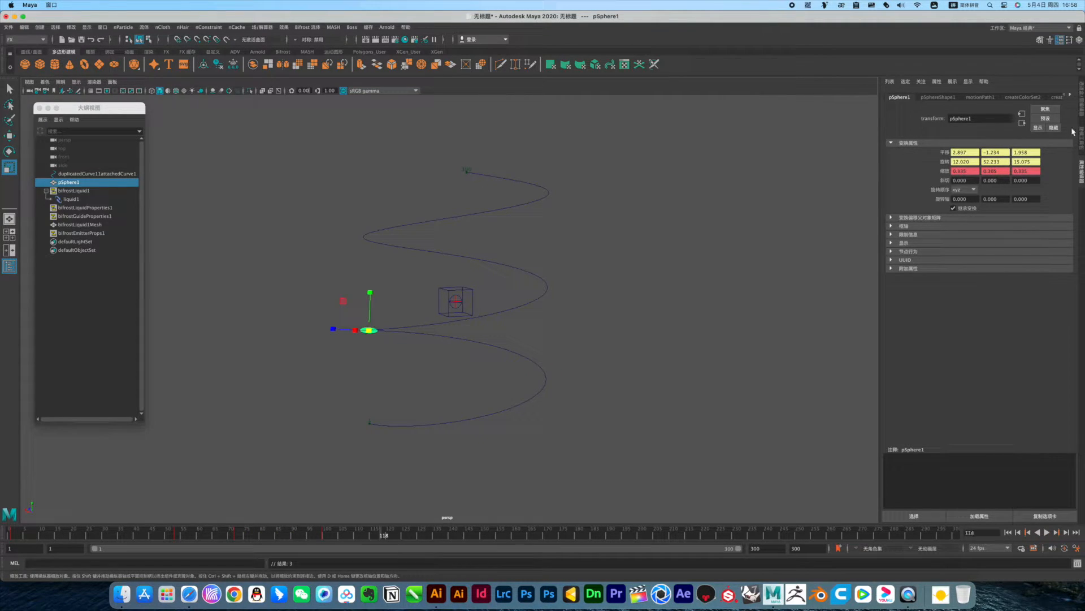
mouse_move(368, 330)
mouse_down()
mouse_move(402, 328)
mouse_move(390, 329)
mouse_up()
right_click(948, 171)
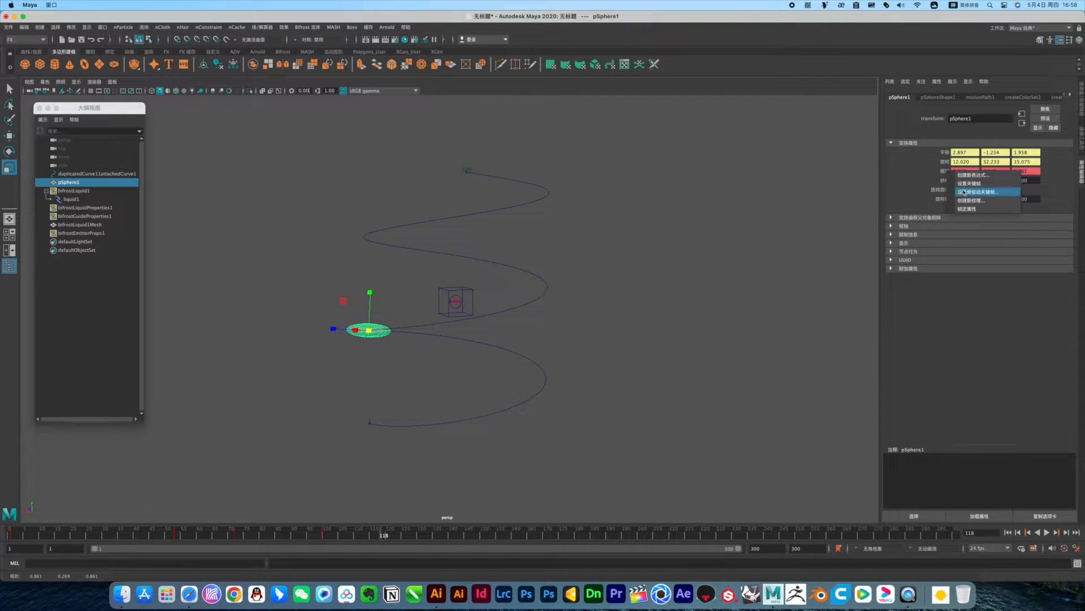
click(970, 183)
Step: At frame 153, enlarge pSphere1 to a scale of about 1.218, 0.380, 1.218 and keyframe its scale
drag(433, 533, 492, 536)
drag(542, 296, 576, 299)
right_click(950, 172)
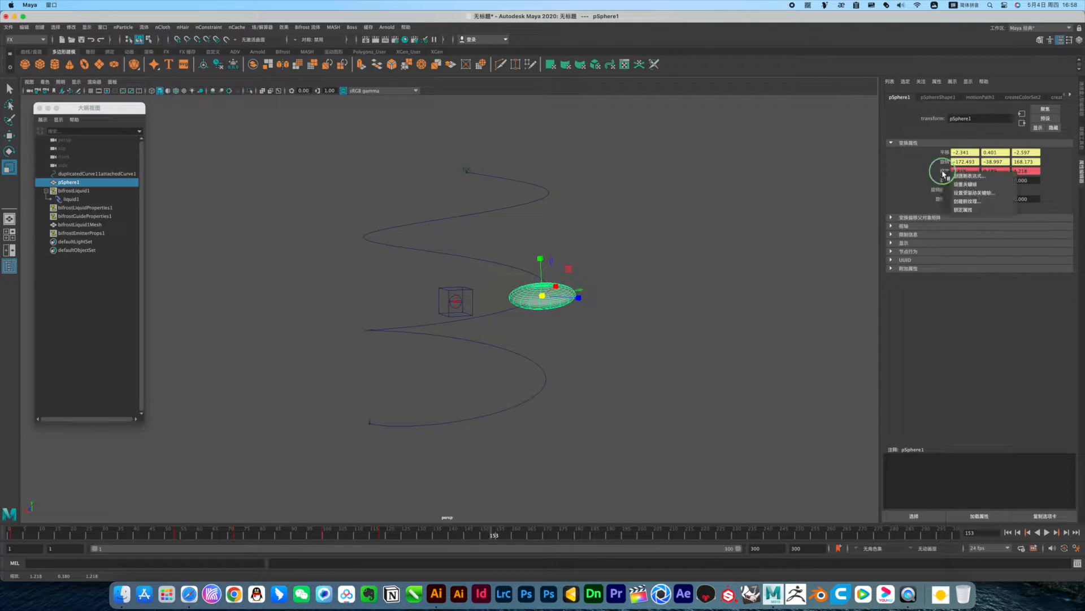
click(972, 188)
Step: At frame 174, shrink pSphere1 to a scale of about 0.433, 0.135, 0.433 and keyframe its scale
drag(541, 529, 560, 533)
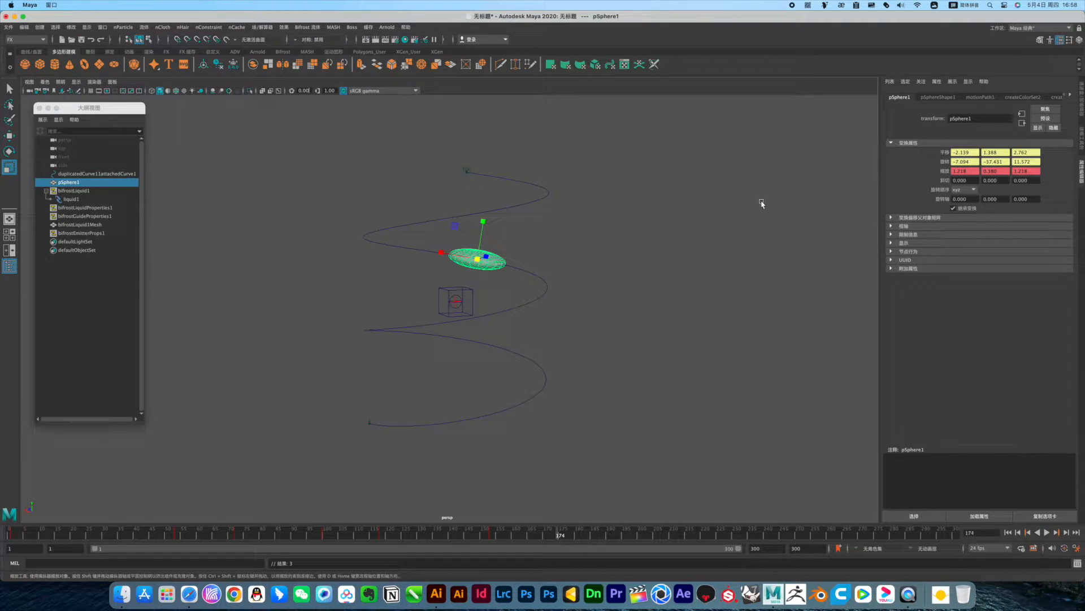
drag(478, 260, 433, 257)
right_click(943, 171)
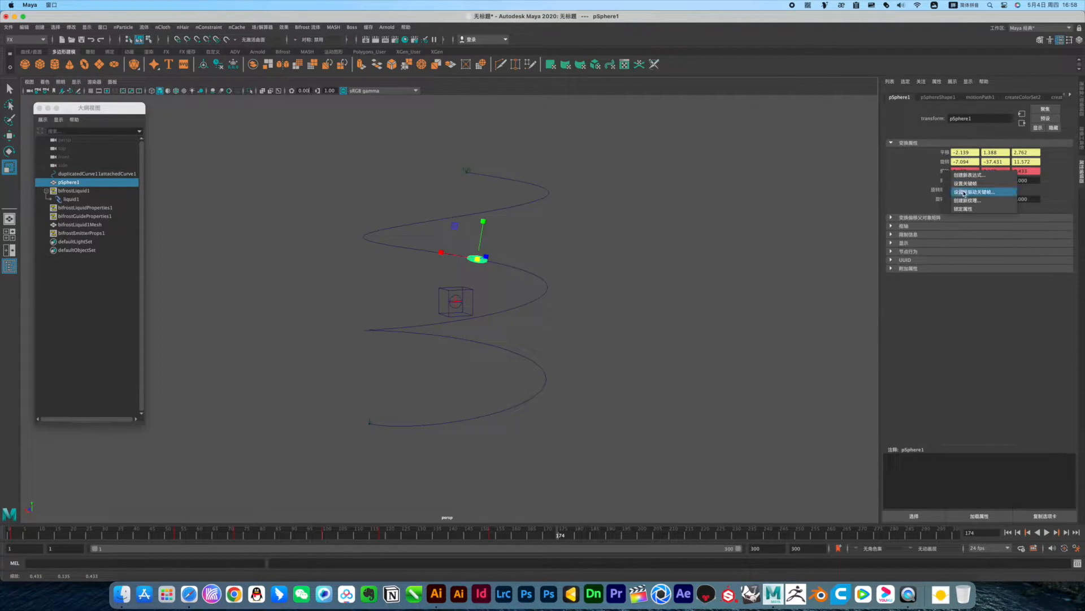
click(975, 191)
Step: At frame 207, enlarge pSphere1 to a scale of about 1.475, 0.460, 1.475 and keyframe its scale
drag(612, 533, 662, 532)
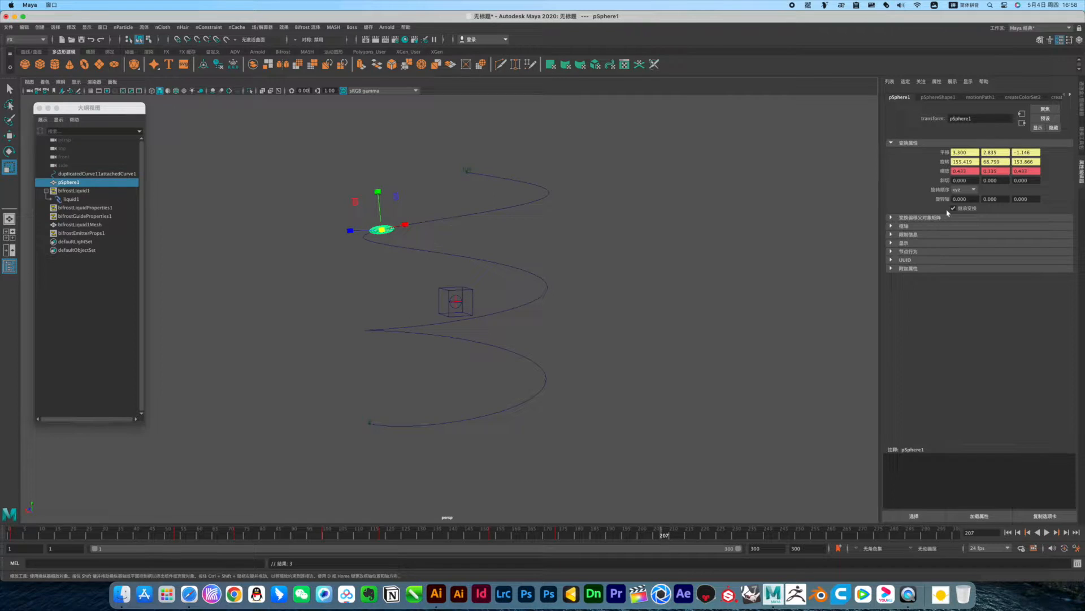
drag(376, 236, 438, 231)
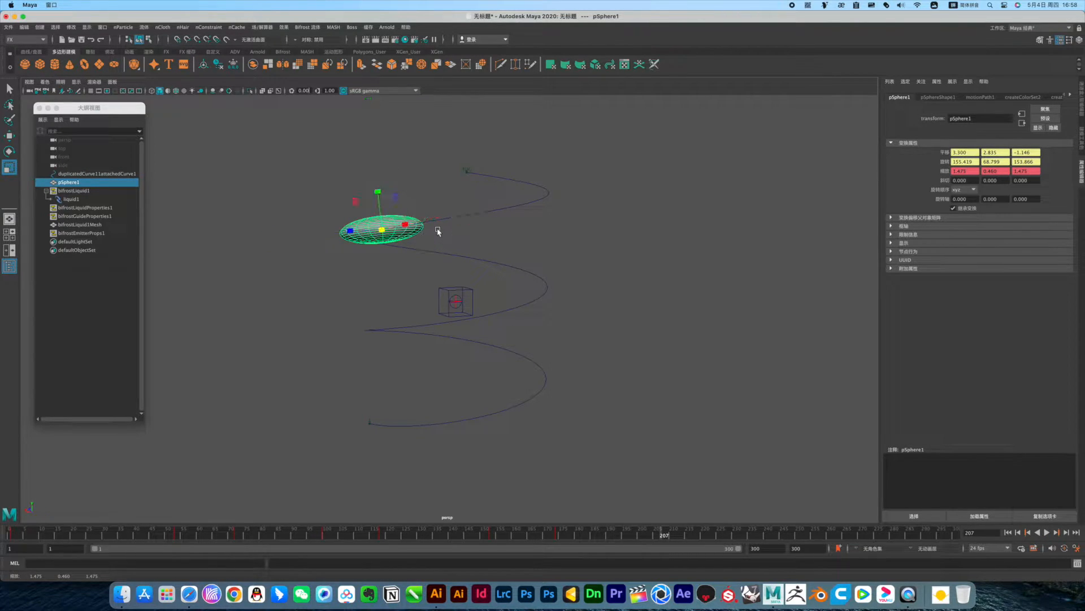
right_click(947, 172)
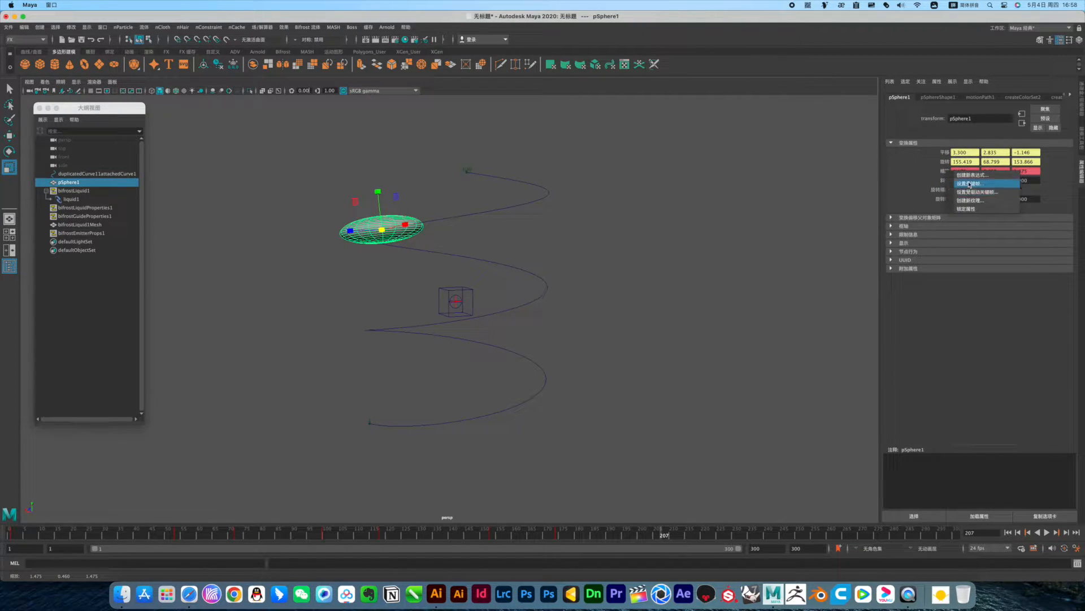
click(961, 176)
Step: At frame 292, shrink pSphere1 to a scale of about 0.136, 0.042, 0.136 and keyframe its scale
drag(713, 534, 931, 532)
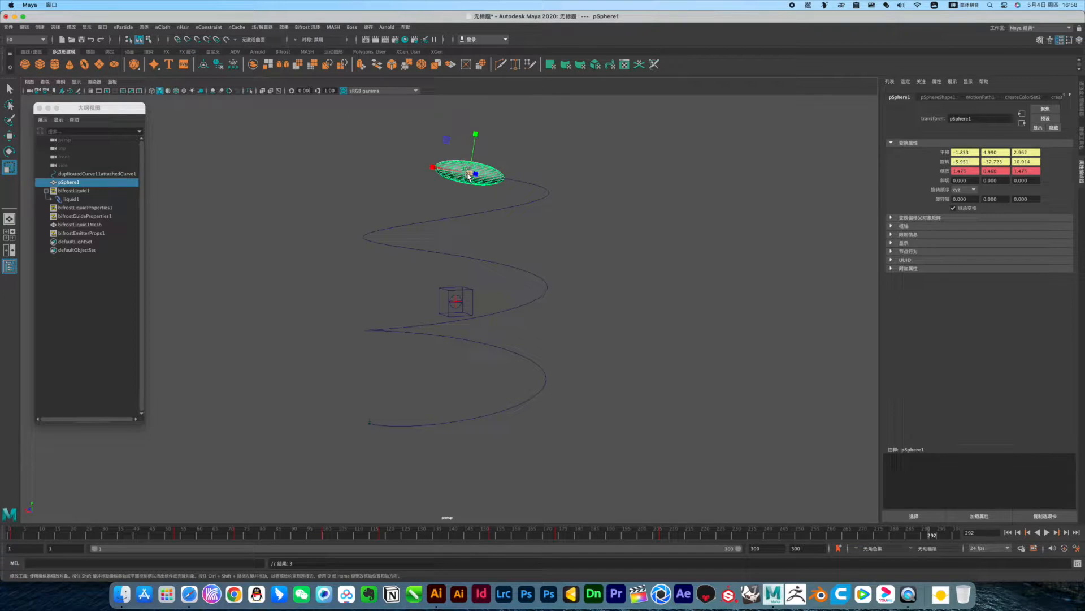
drag(468, 176, 403, 180)
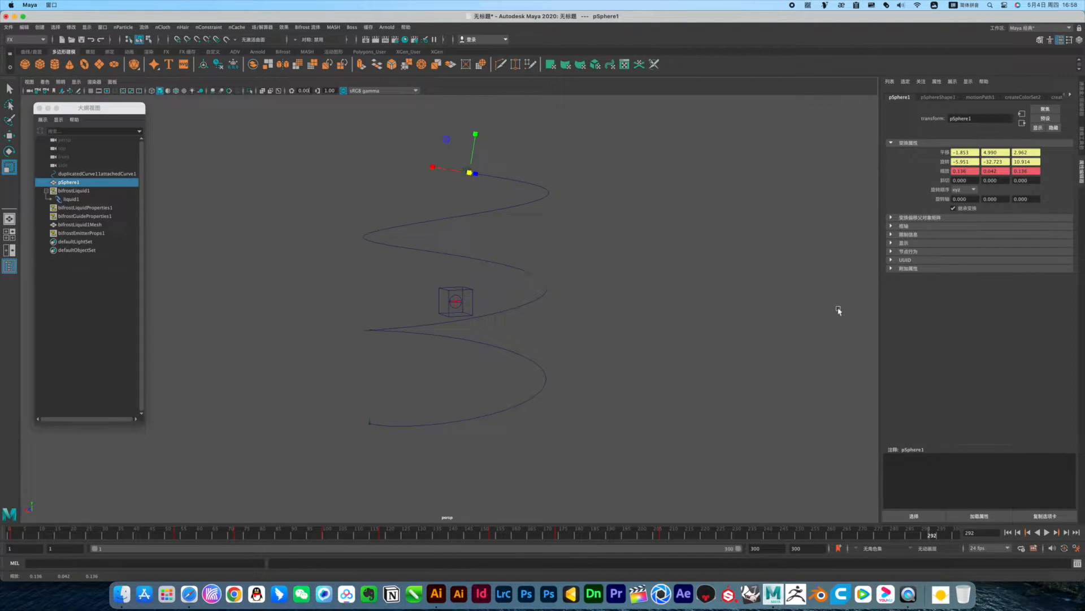
right_click(950, 175)
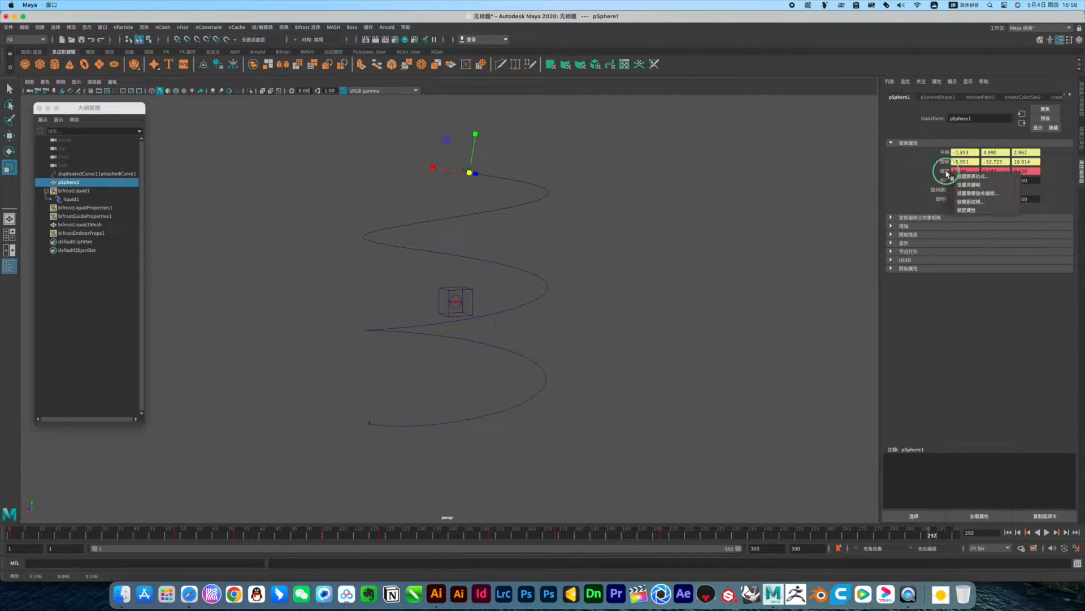
click(964, 182)
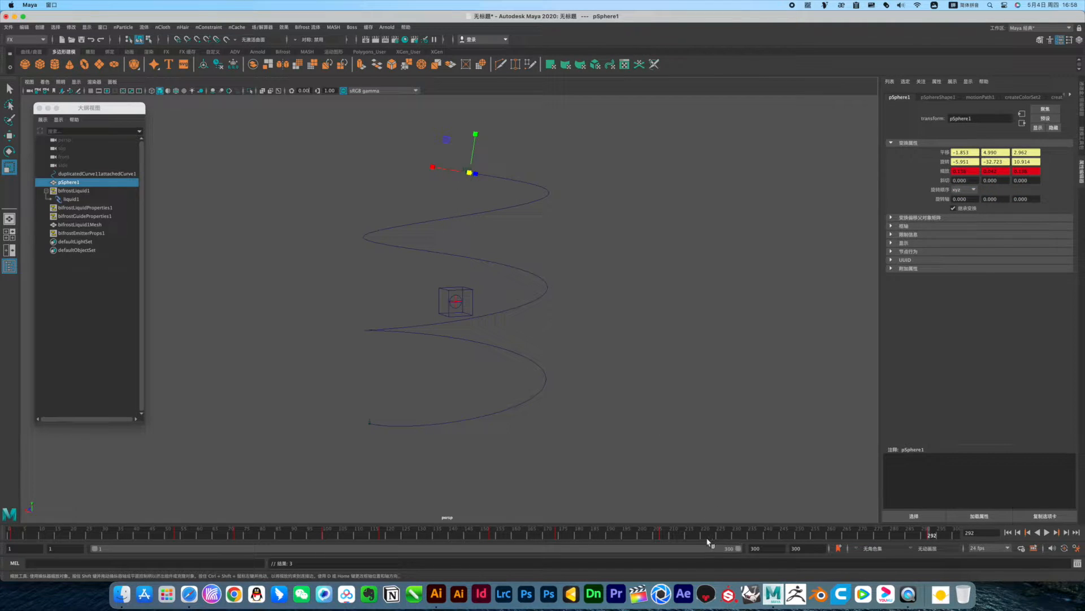
Step: Return to frame 1, deselect the sphere and play the simulation to about frame 295 to check the varying liquid trail
drag(718, 535, 3, 531)
click(599, 399)
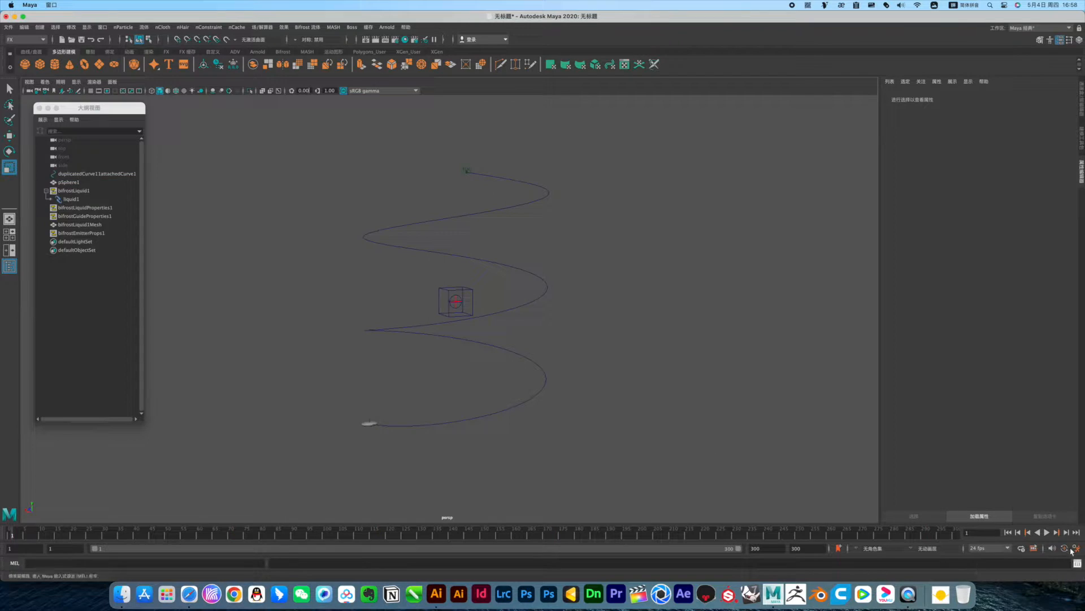
click(1047, 532)
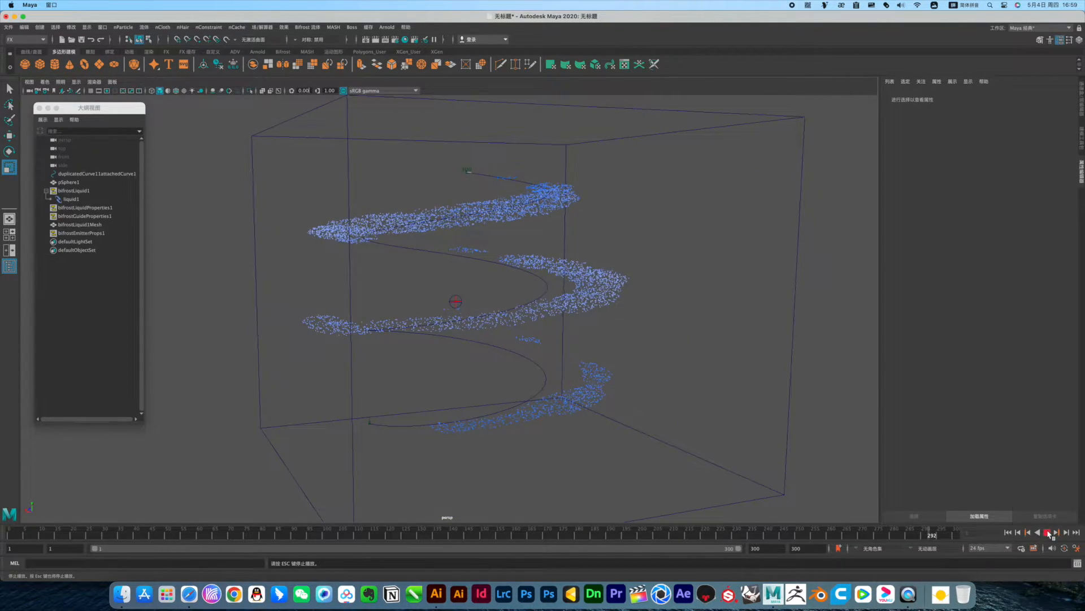
click(1047, 532)
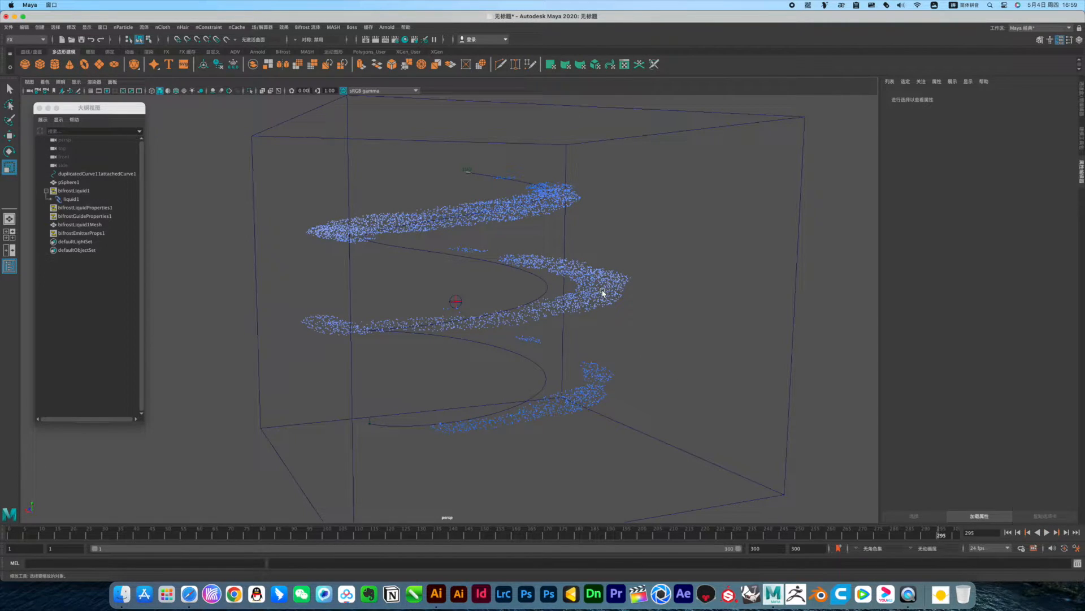
Step: In bifrostLiquidProperties1, set the transport time scale to 0.050 and the master voxel size to 0.300
click(68, 191)
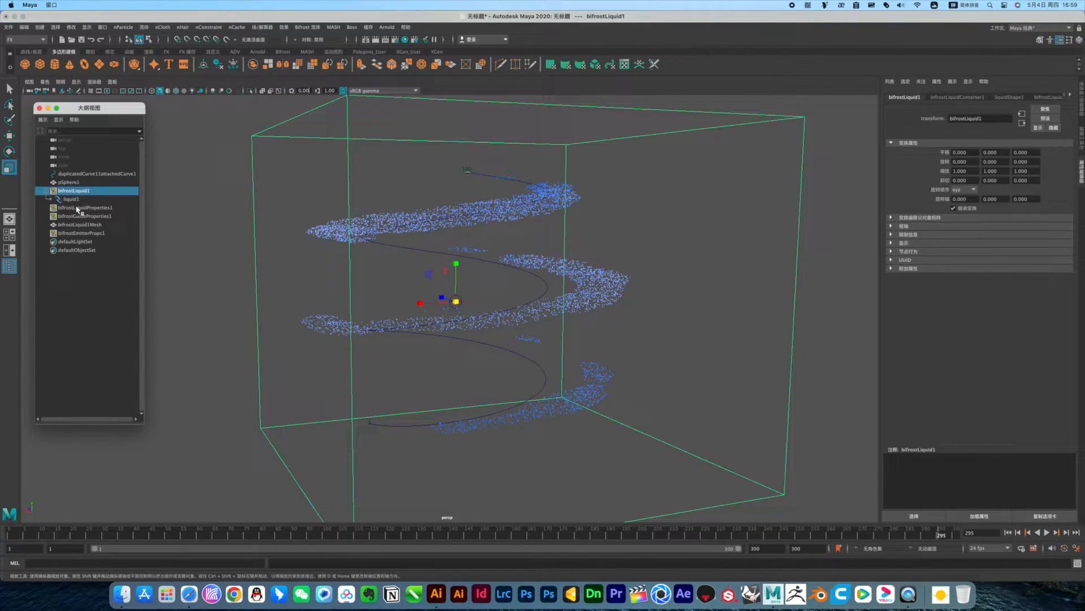
click(77, 208)
click(71, 201)
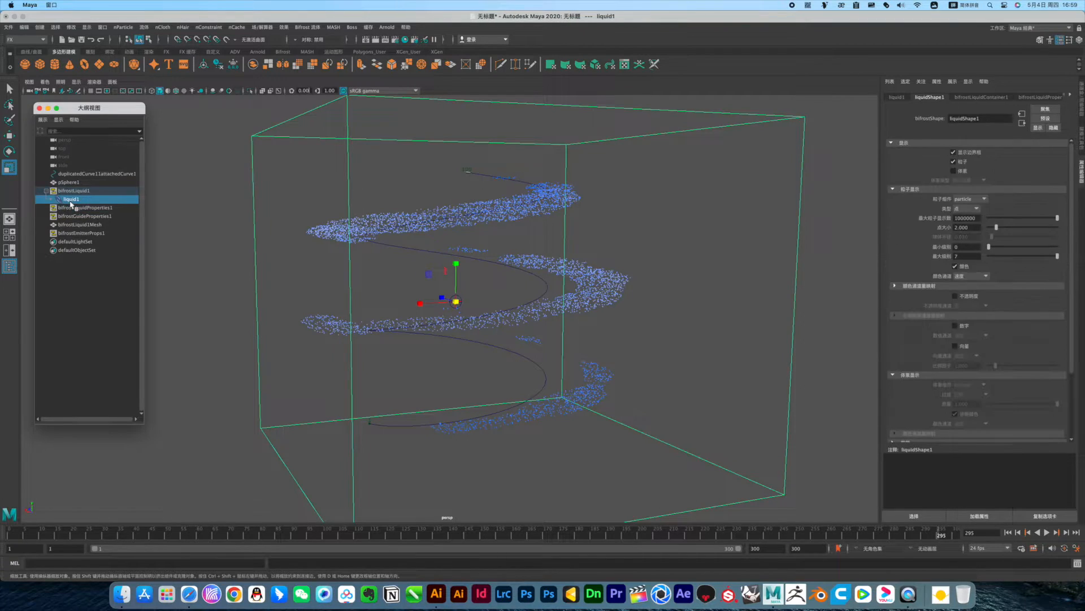
click(973, 228)
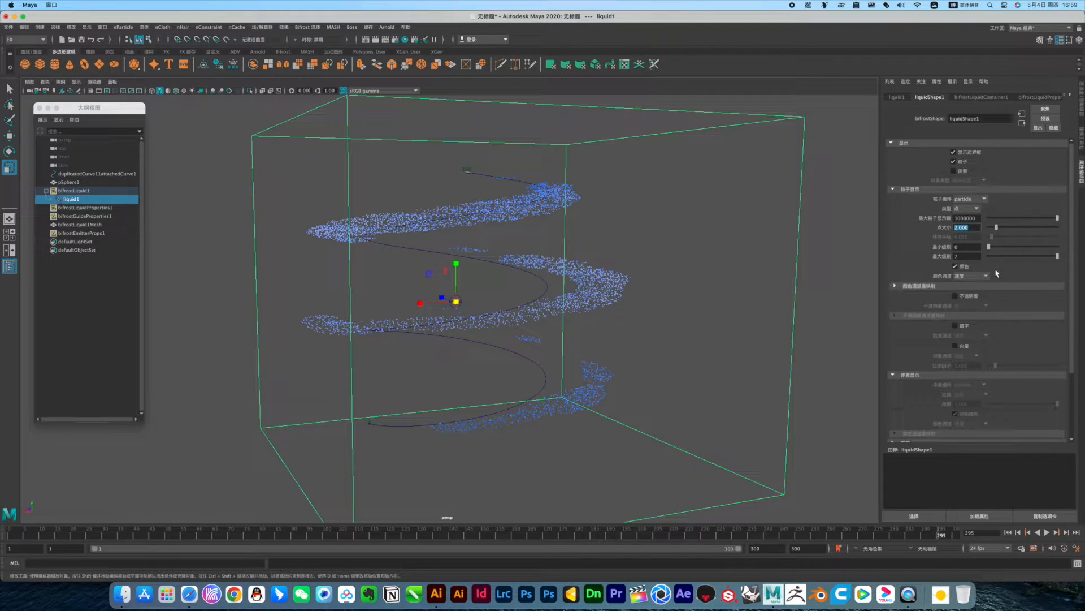
click(94, 210)
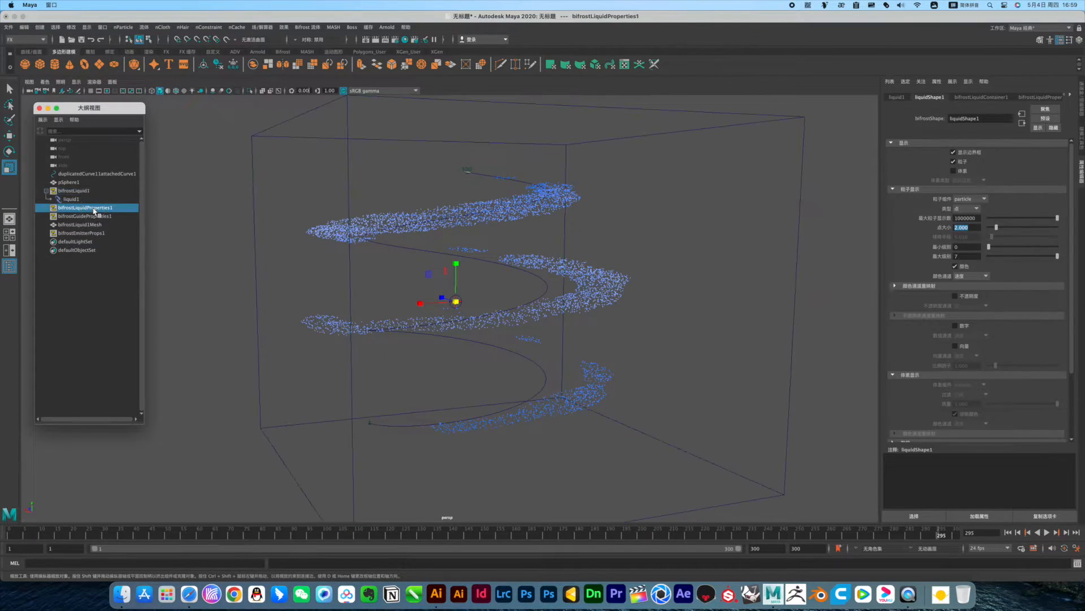
click(970, 309)
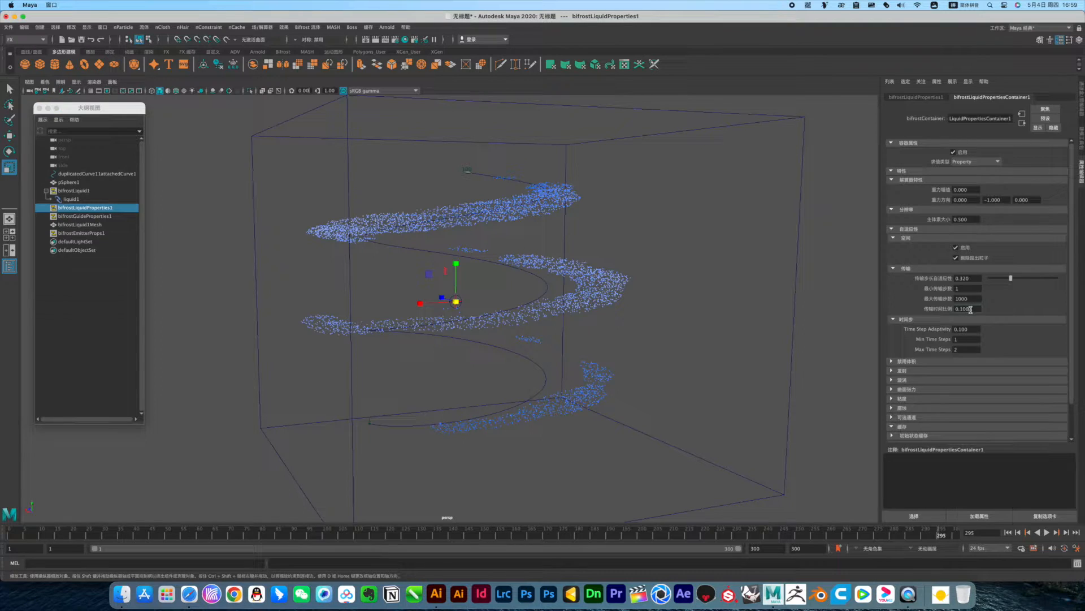
drag(961, 309, 988, 307)
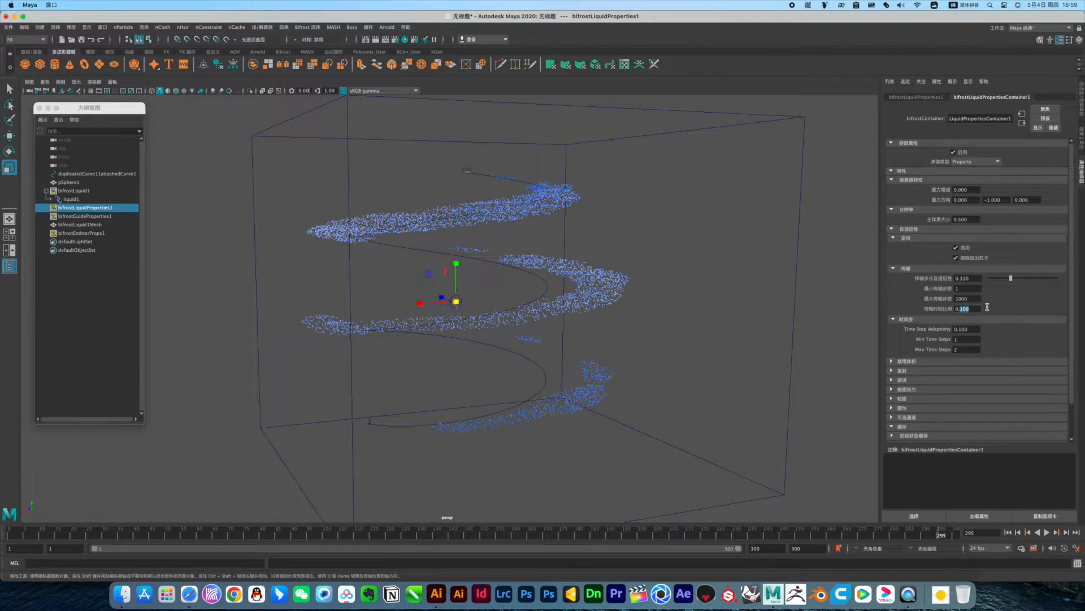
click(972, 288)
drag(959, 219, 975, 218)
text(3)
Step: Return to frame 1, play the finer simulation up to about frame 279, stop it and clear the selection
click(12, 536)
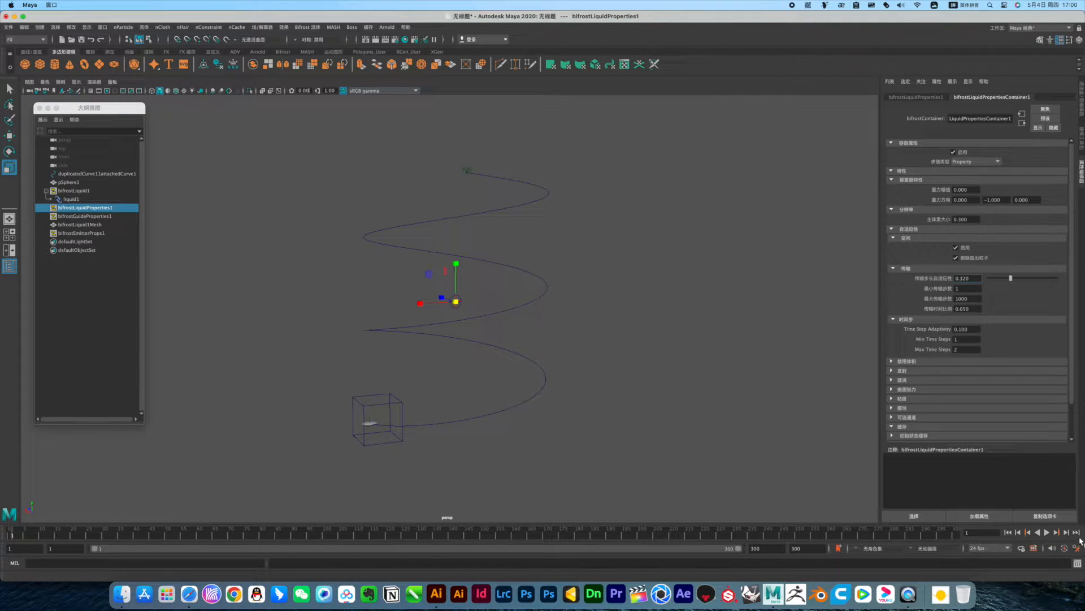
click(1047, 533)
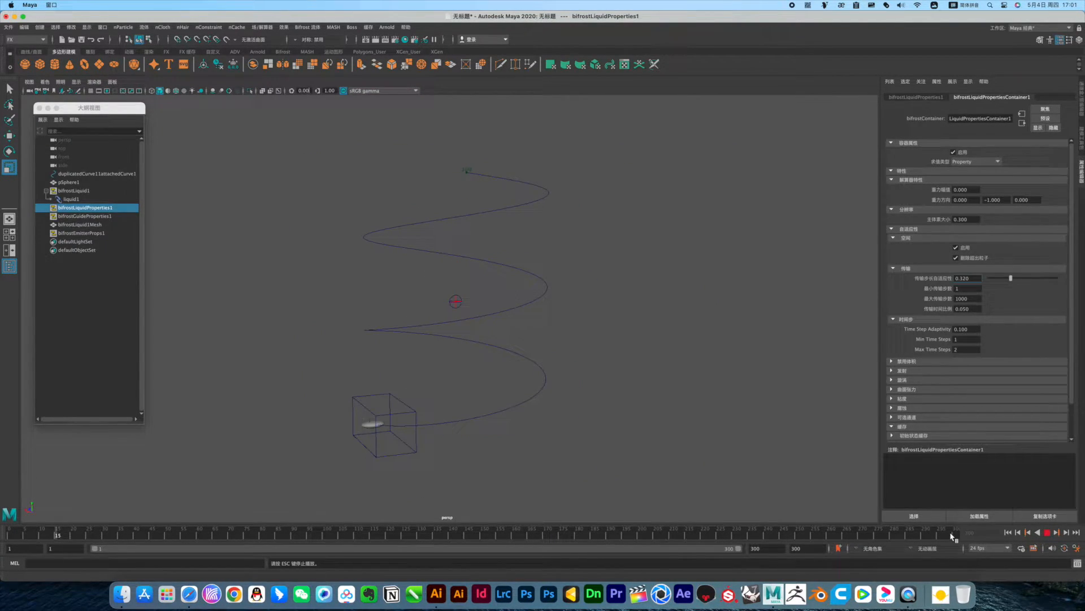
drag(393, 507, 1, 517)
click(1045, 534)
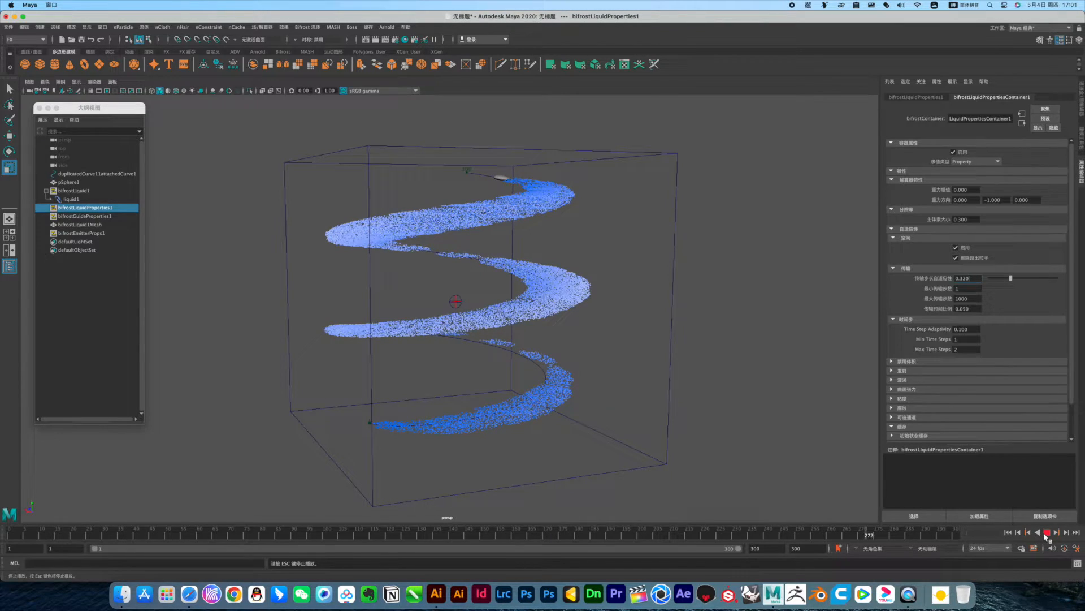
click(1047, 533)
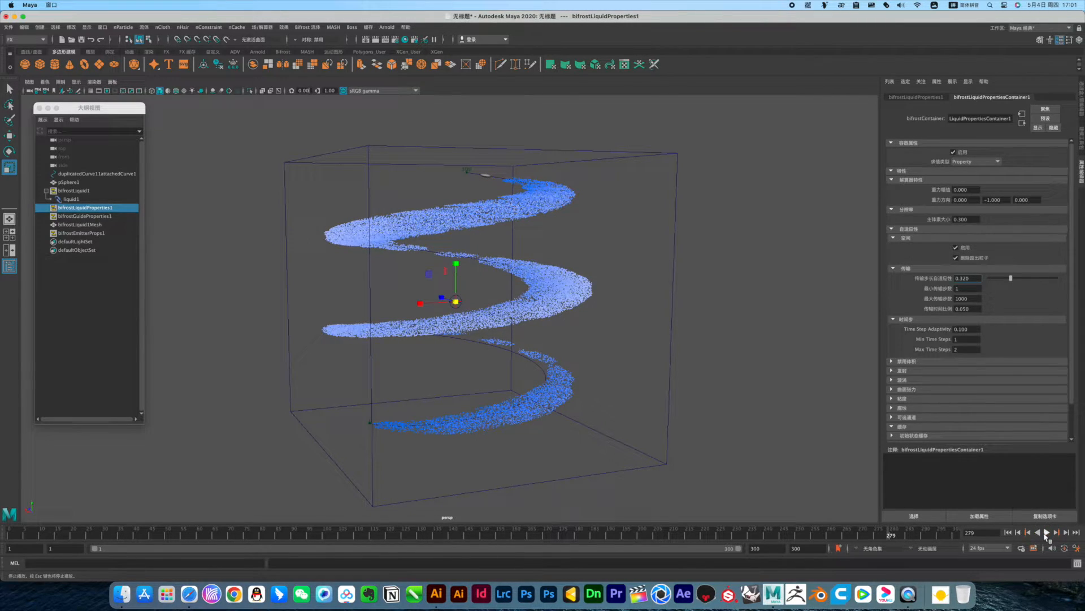
click(586, 301)
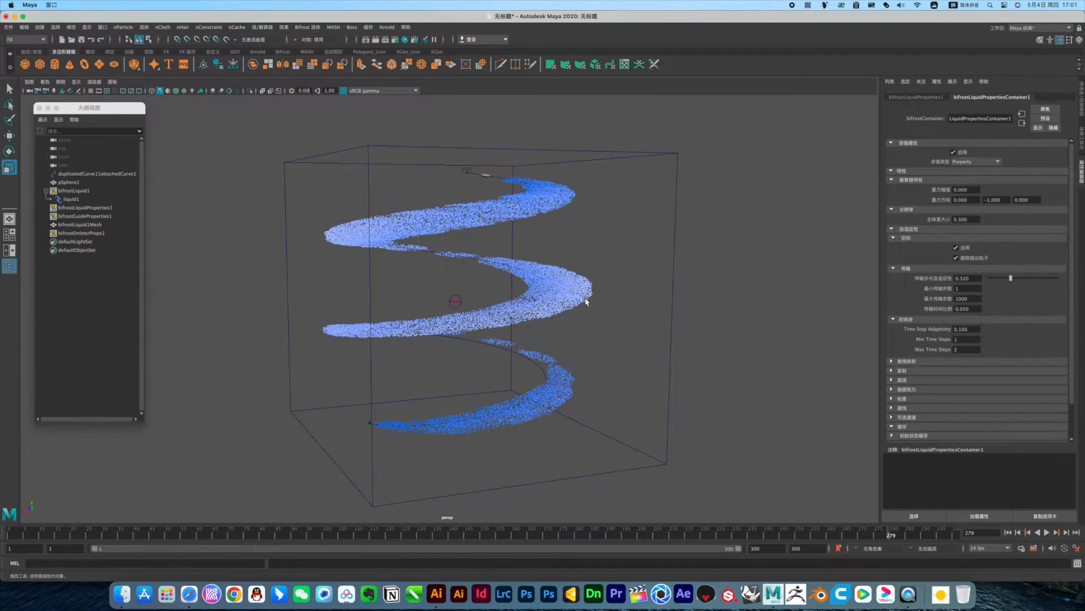
Step: In liquid1's rendering surface controls, set the render component to Particles and the surface radius to about 0.375
click(81, 233)
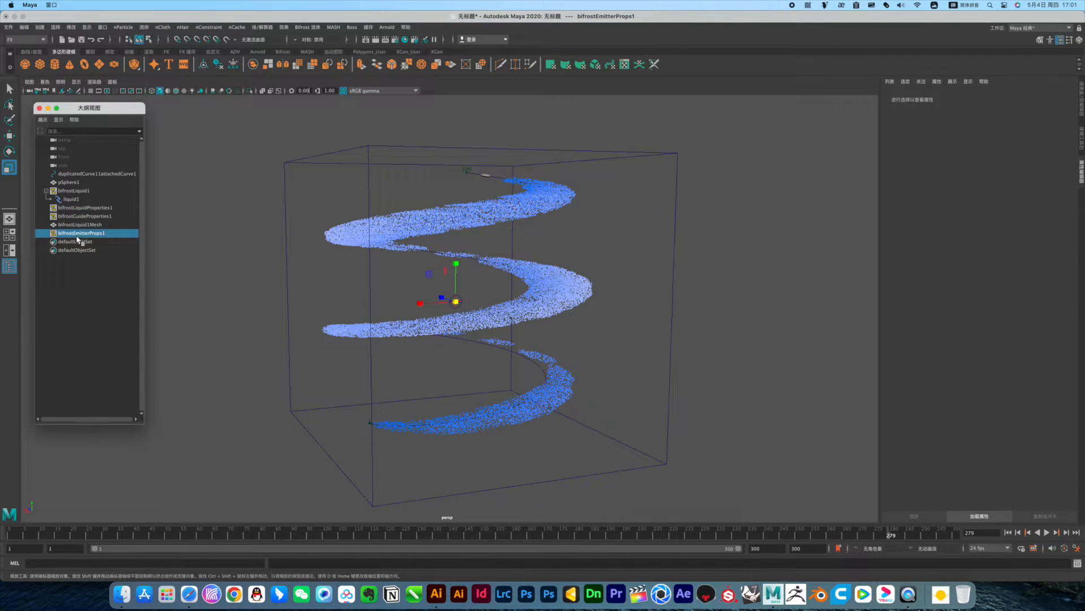
click(69, 198)
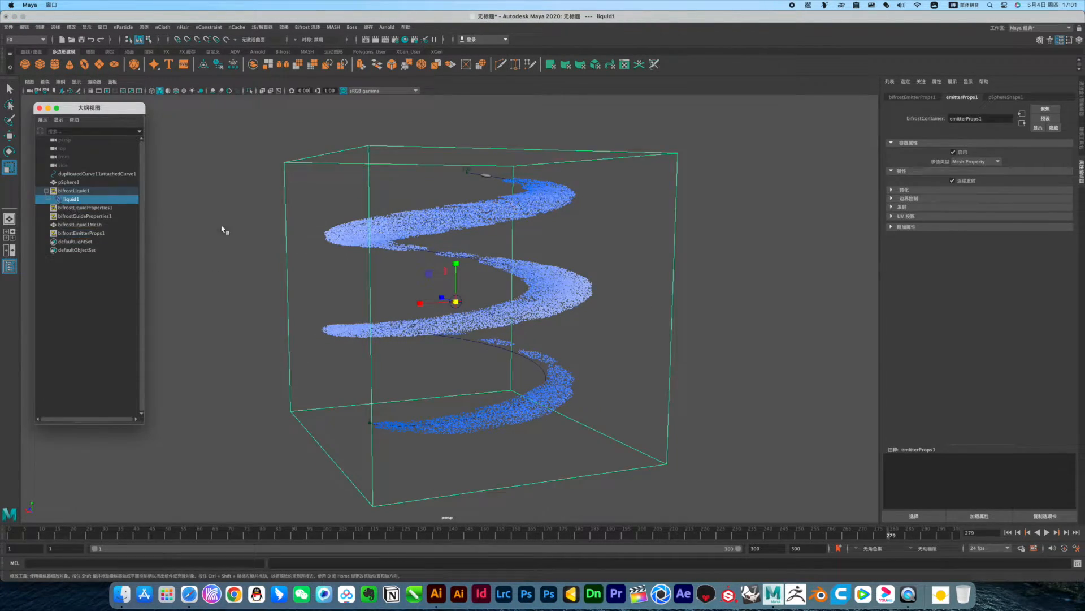
scroll(937, 389, down, 5)
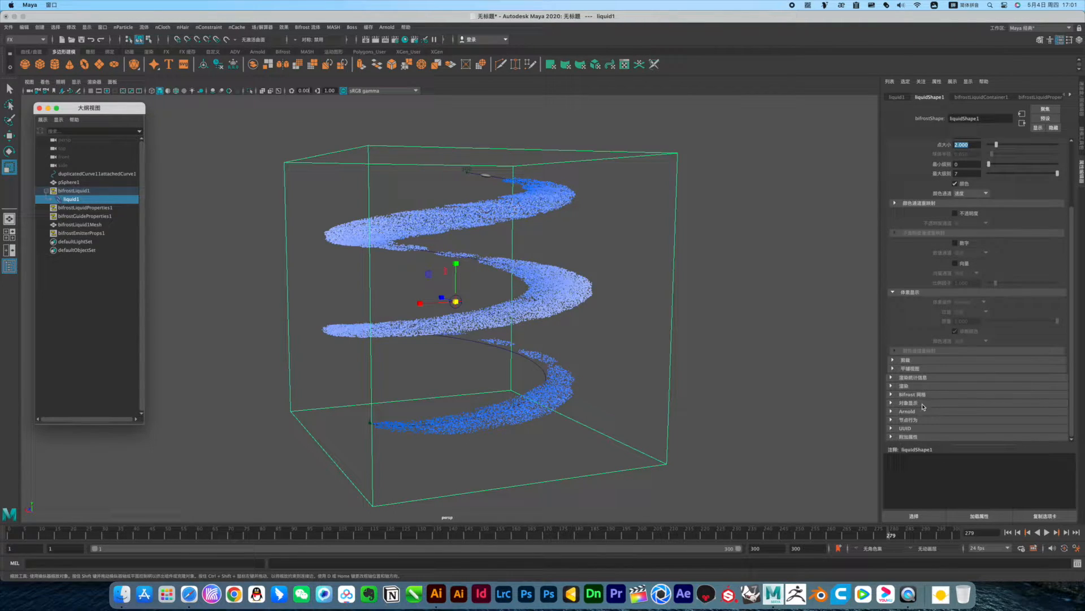
click(920, 396)
scroll(922, 350, down, 2)
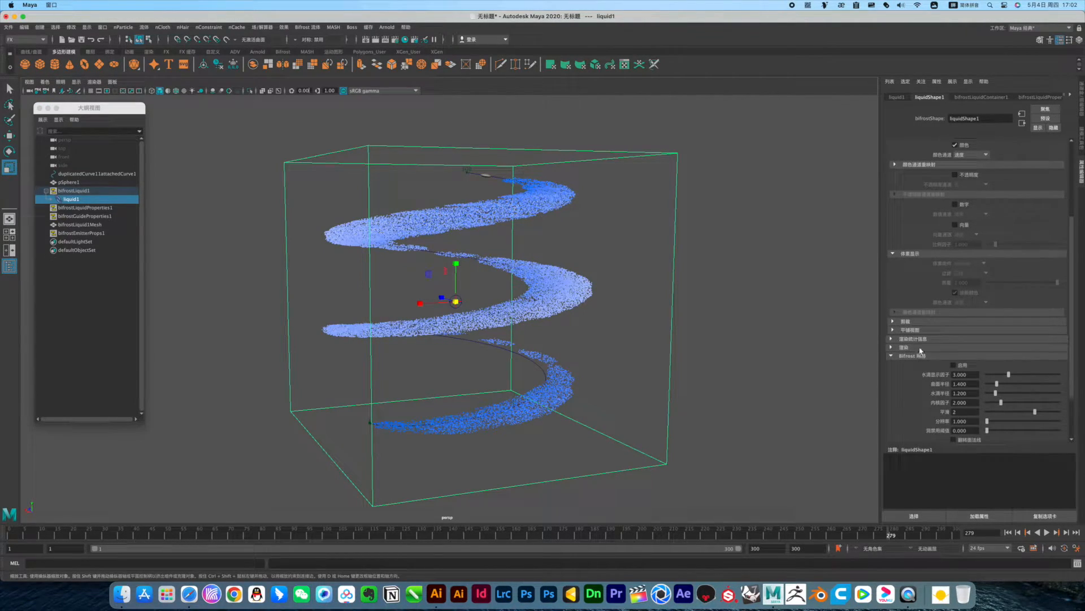
click(914, 346)
scroll(919, 365, down, 3)
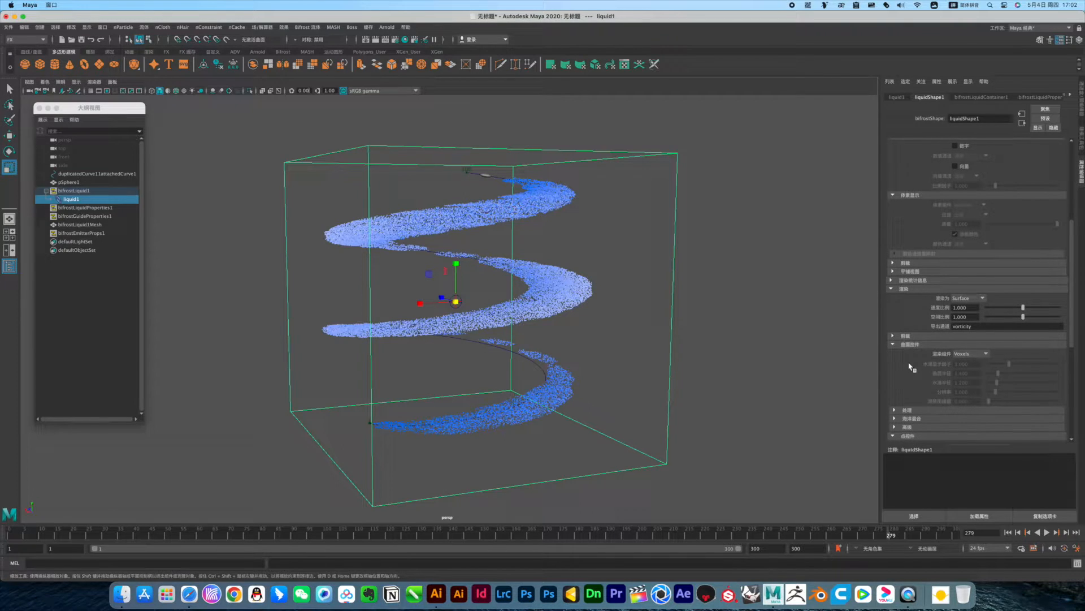
click(912, 337)
scroll(910, 339, down, 3)
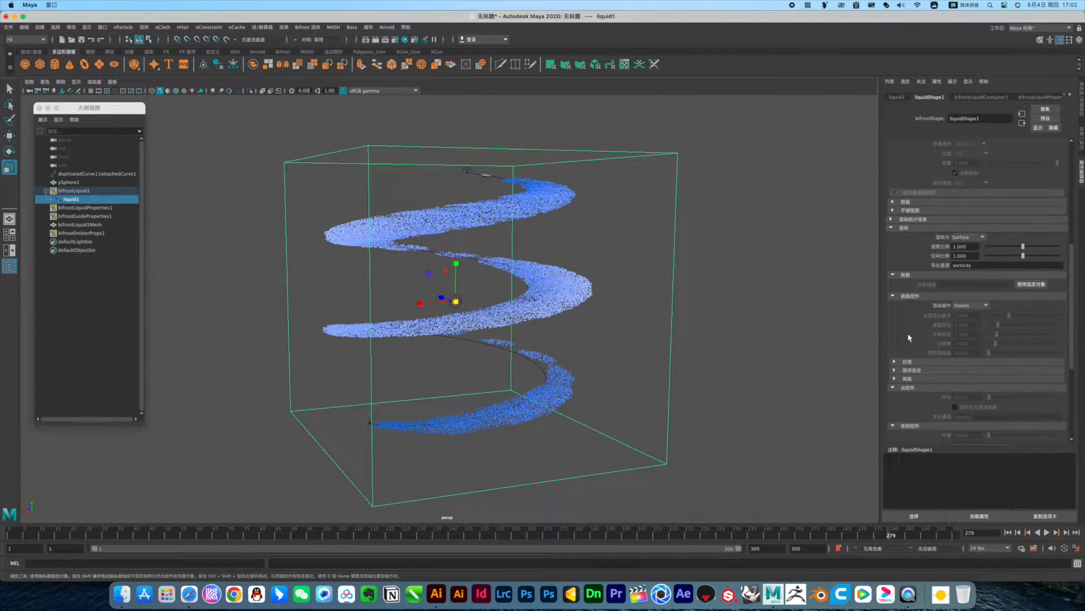
click(983, 306)
click(974, 324)
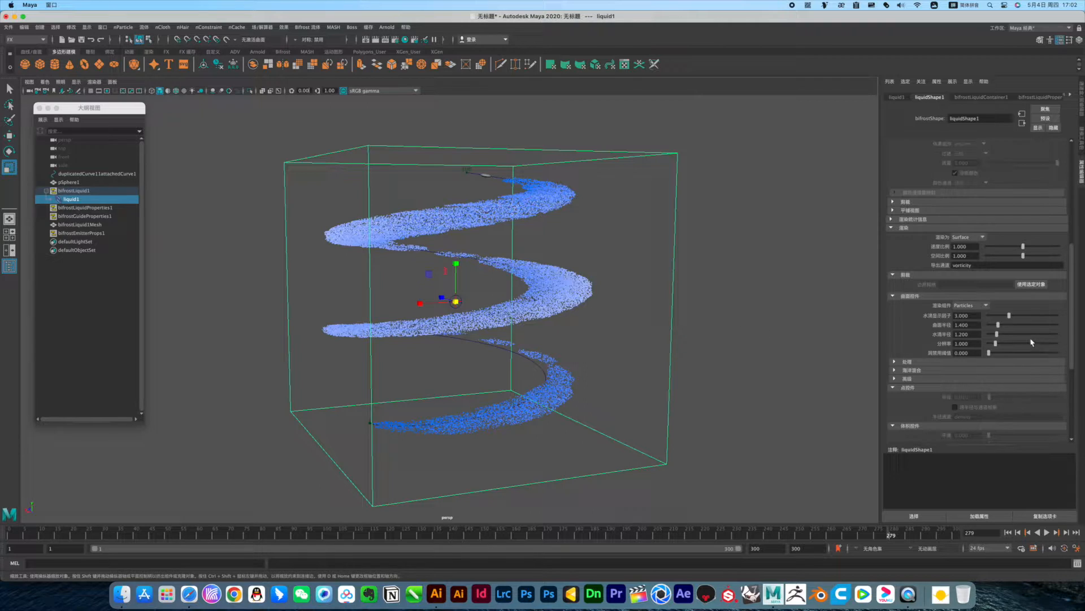
drag(998, 326, 991, 325)
Step: Enable Bifrost meshing for liquid1 and reduce the mesh's surface radius to about 0.595
scroll(925, 374, down, 3)
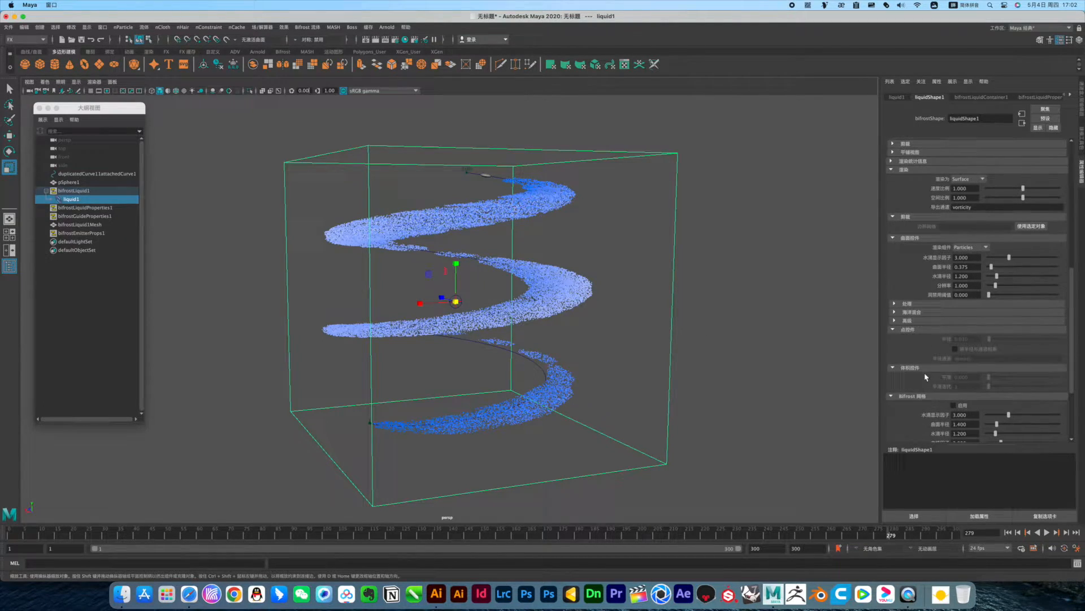
click(954, 405)
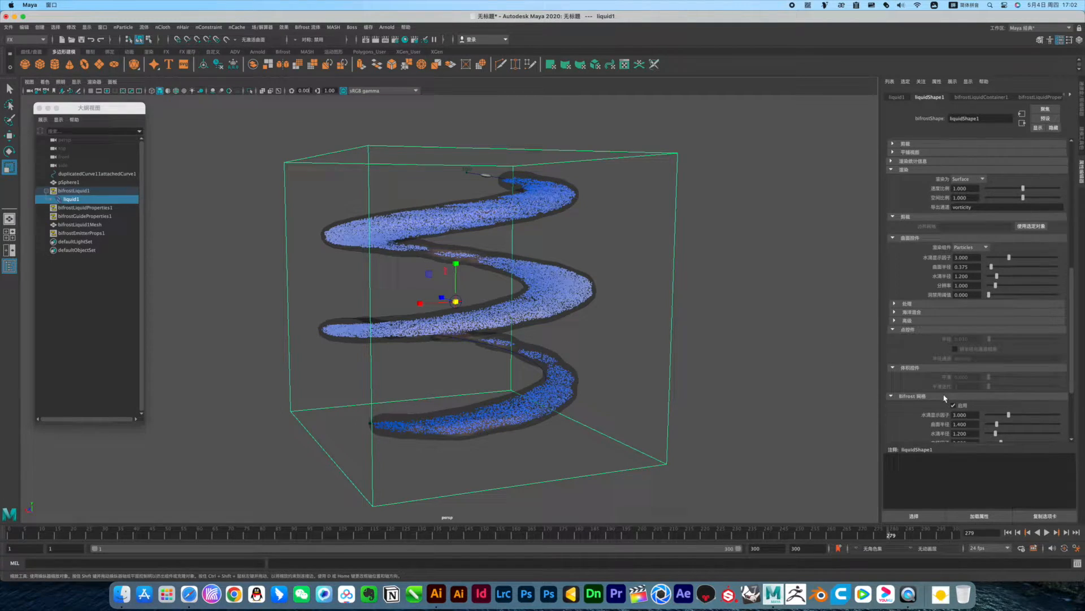
scroll(944, 397, down, 4)
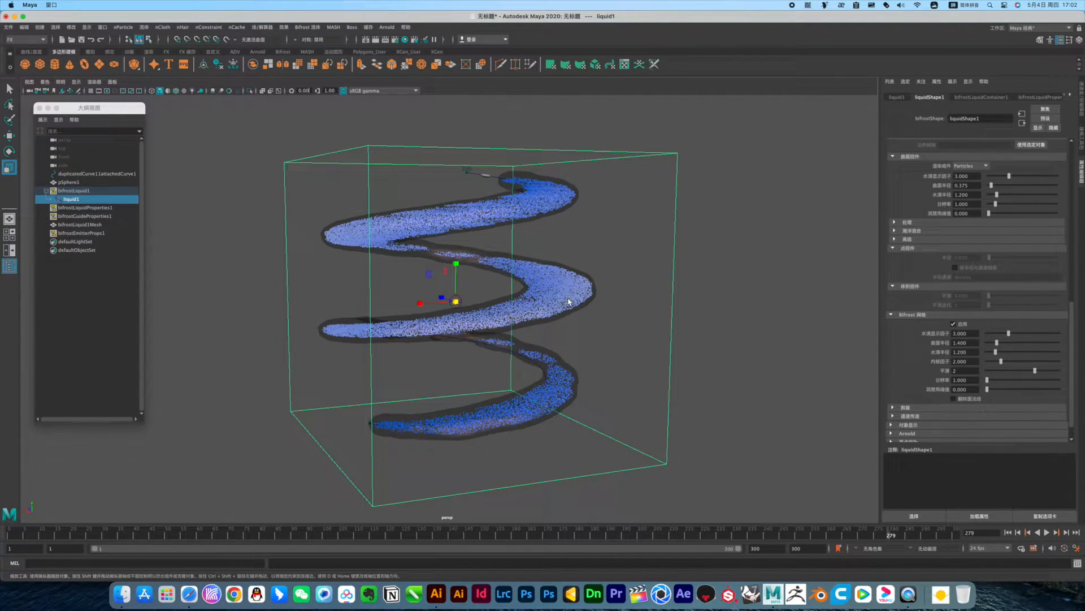
scroll(572, 304, up, 5)
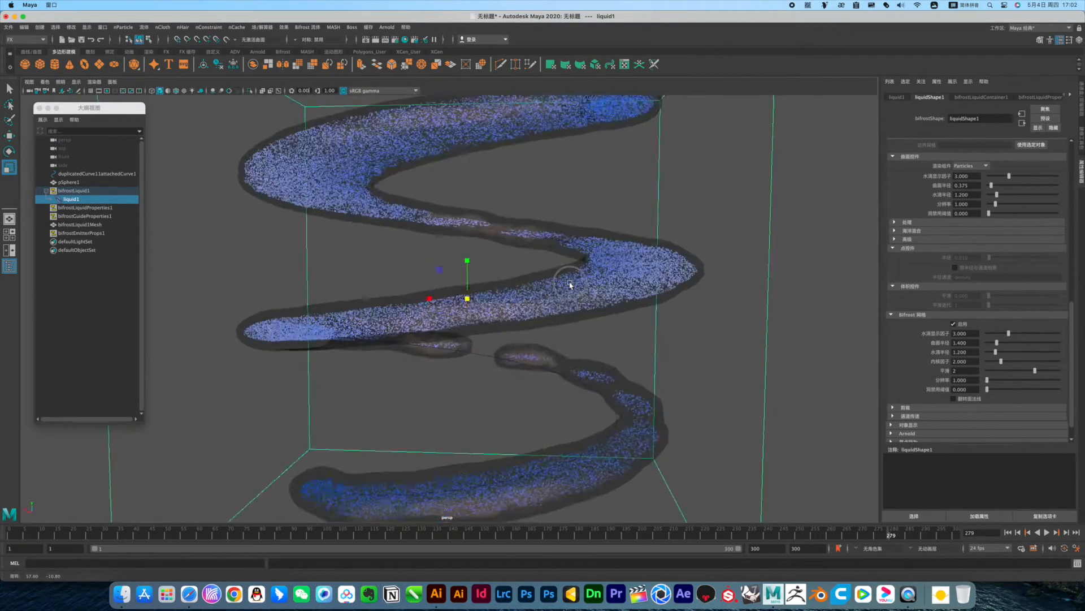
alt+drag(570, 285, 540, 287)
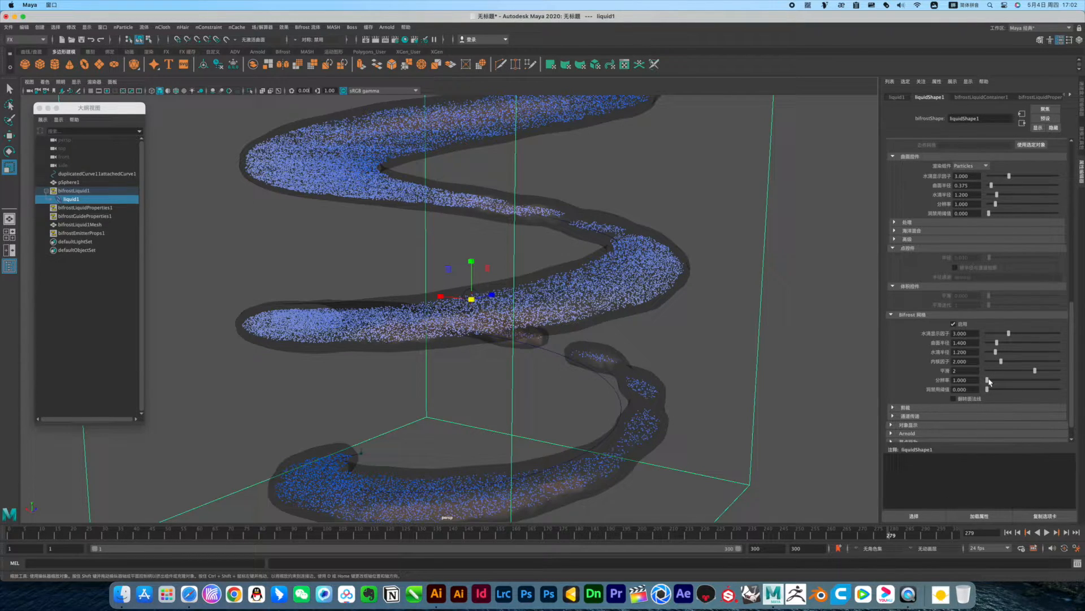
drag(998, 346, 992, 347)
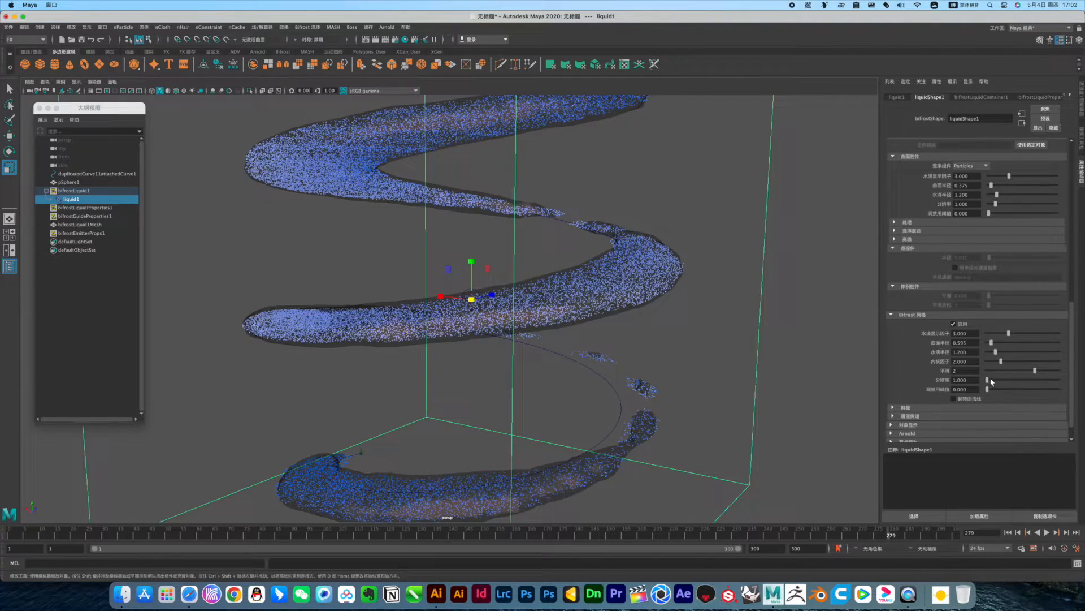
Step: Set the Bifrost mesh's kernel factor to about 1.548 and its resolution to 2
drag(1002, 365, 1008, 363)
drag(1005, 364, 998, 364)
drag(972, 381, 936, 382)
text(2)
click(968, 369)
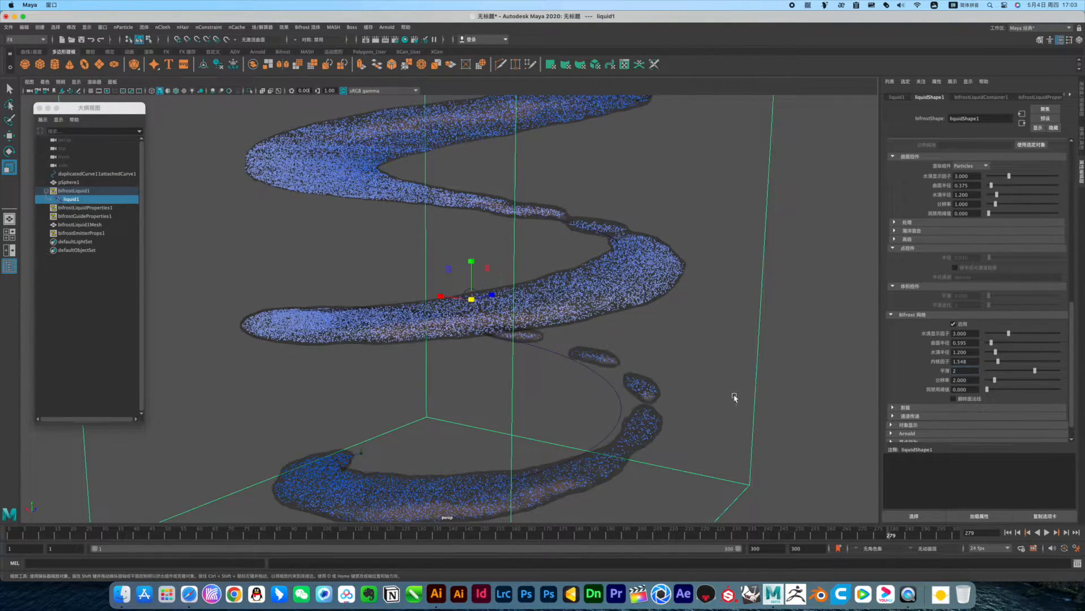
Step: Raise the Bifrost mesh resolution to about 6.571 and lower its surface radius to about 0.119
drag(996, 381, 1032, 382)
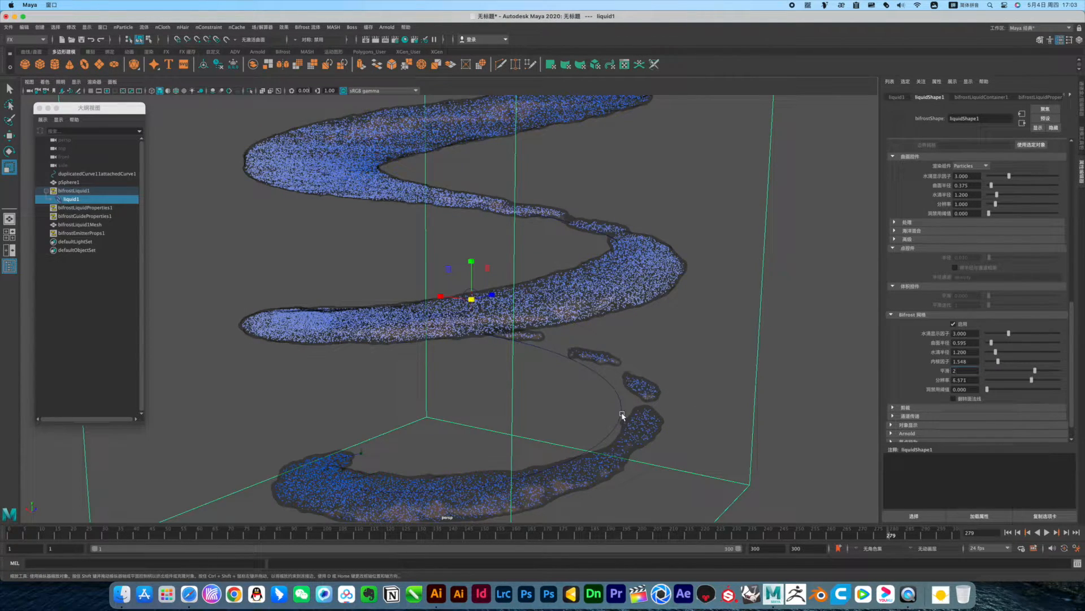
click(649, 383)
mouse_move(668, 395)
alt+mouse_down()
mouse_move(565, 395)
mouse_move(671, 400)
alt+mouse_up()
drag(991, 345, 989, 342)
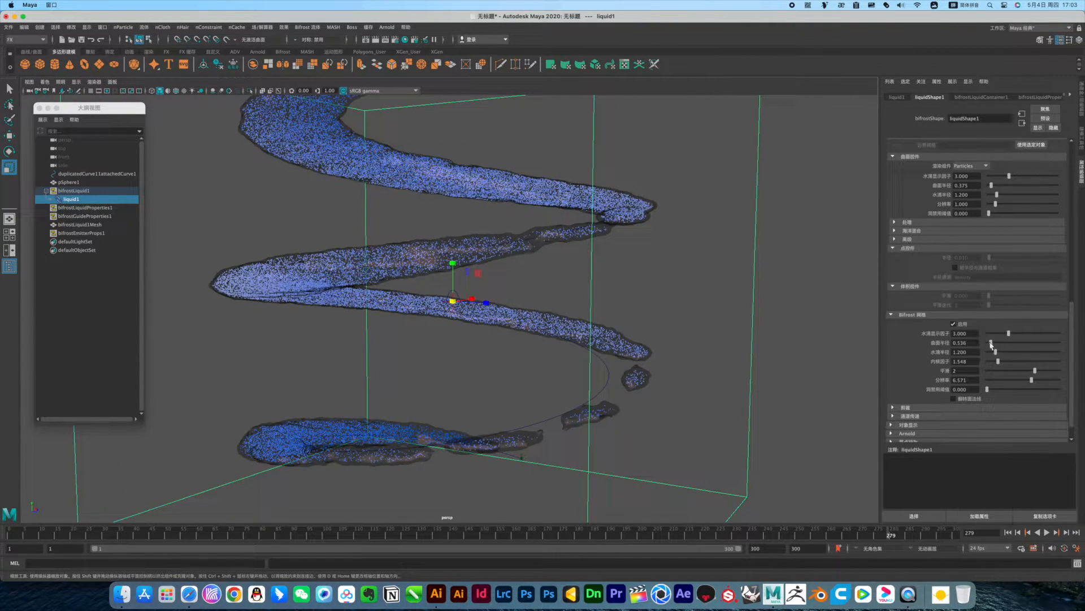
scroll(678, 377, up, 1)
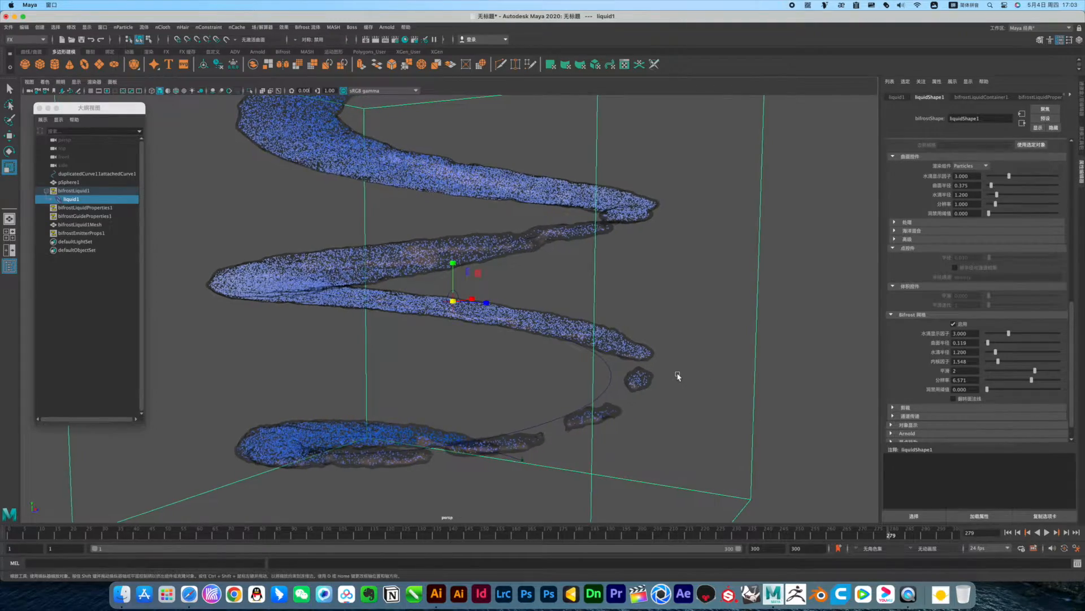
mouse_move(678, 377)
alt+mouse_down()
mouse_move(598, 395)
mouse_move(552, 375)
mouse_move(557, 357)
mouse_move(559, 382)
mouse_move(465, 374)
mouse_move(681, 380)
mouse_move(671, 380)
alt+mouse_up()
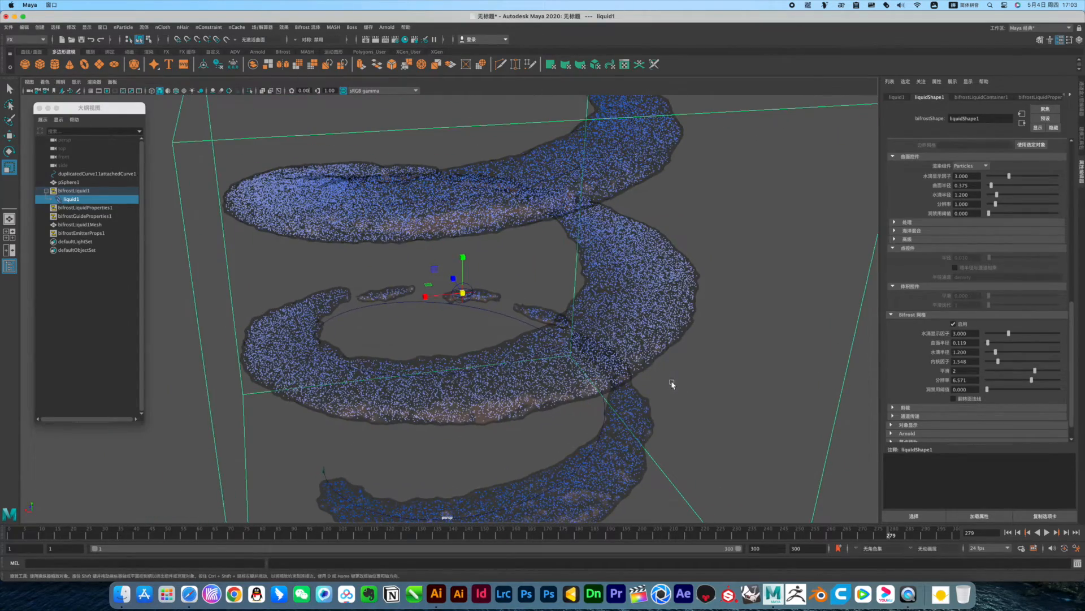
Step: Try other droplet reveal factors for the Bifrost mesh, such as about 1.012 and 2.857, and reset the factor to 3
click(994, 333)
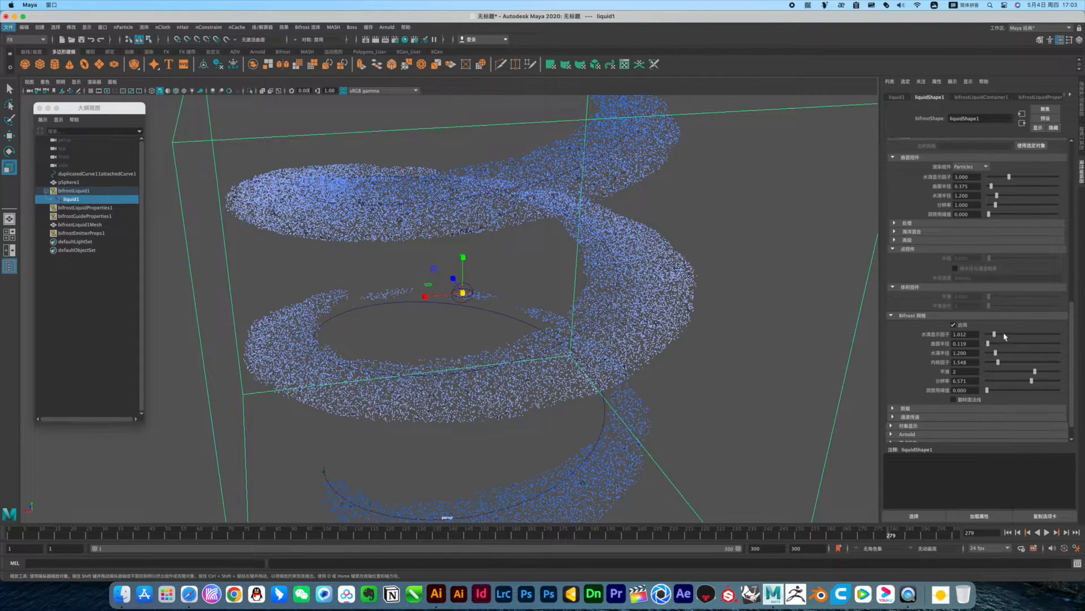
click(1008, 334)
scroll(1013, 336, down, 1)
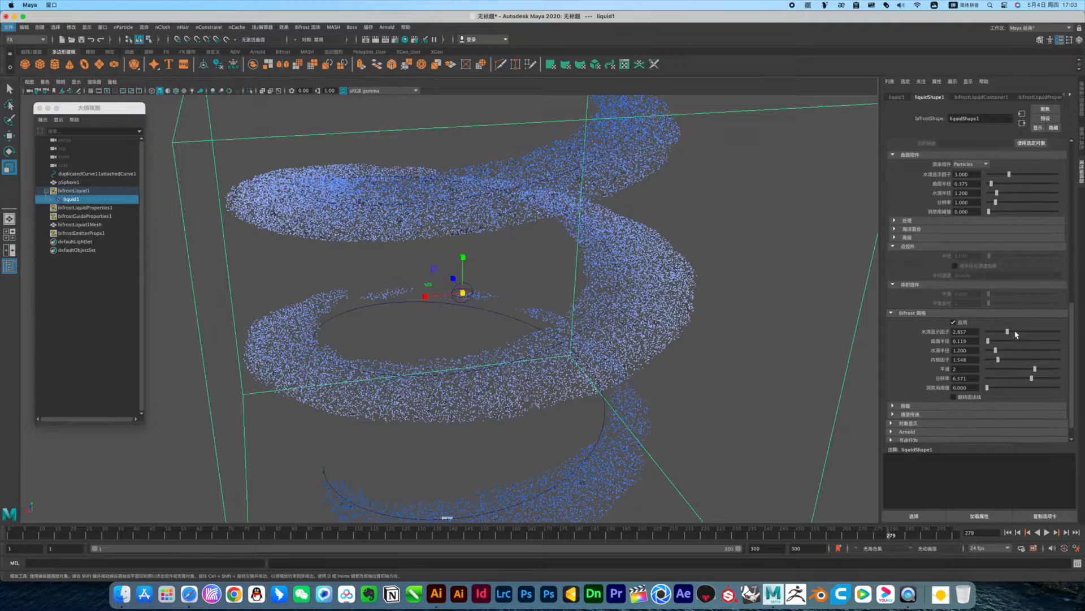
alt+drag(751, 351, 734, 327)
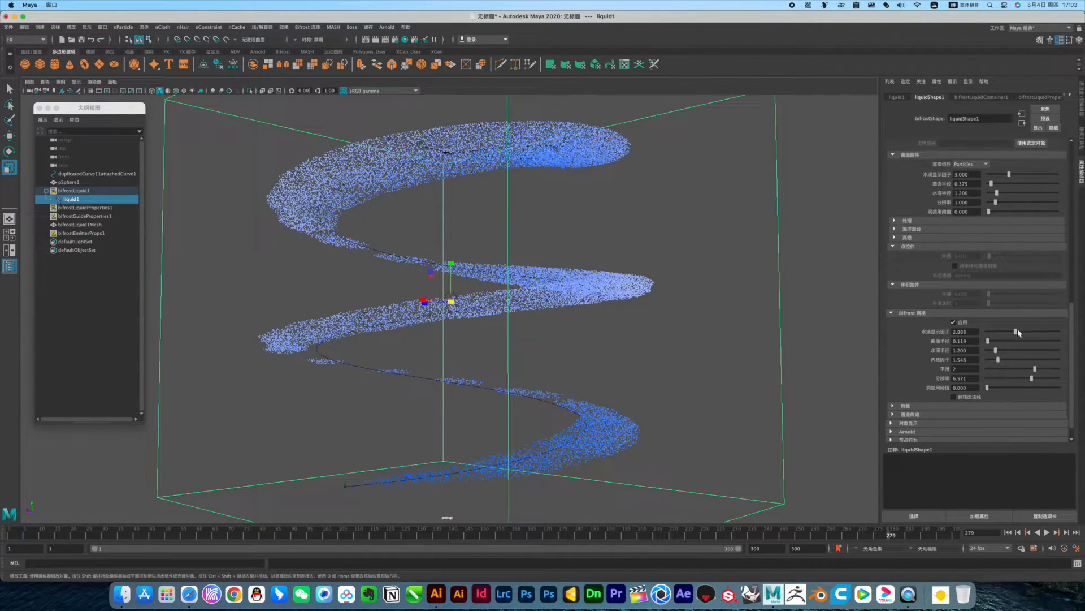
mouse_move(680, 353)
alt+mouse_down()
mouse_move(681, 368)
mouse_move(713, 354)
mouse_move(642, 344)
mouse_move(674, 356)
mouse_move(654, 359)
mouse_move(670, 355)
alt+mouse_up()
drag(968, 331, 893, 329)
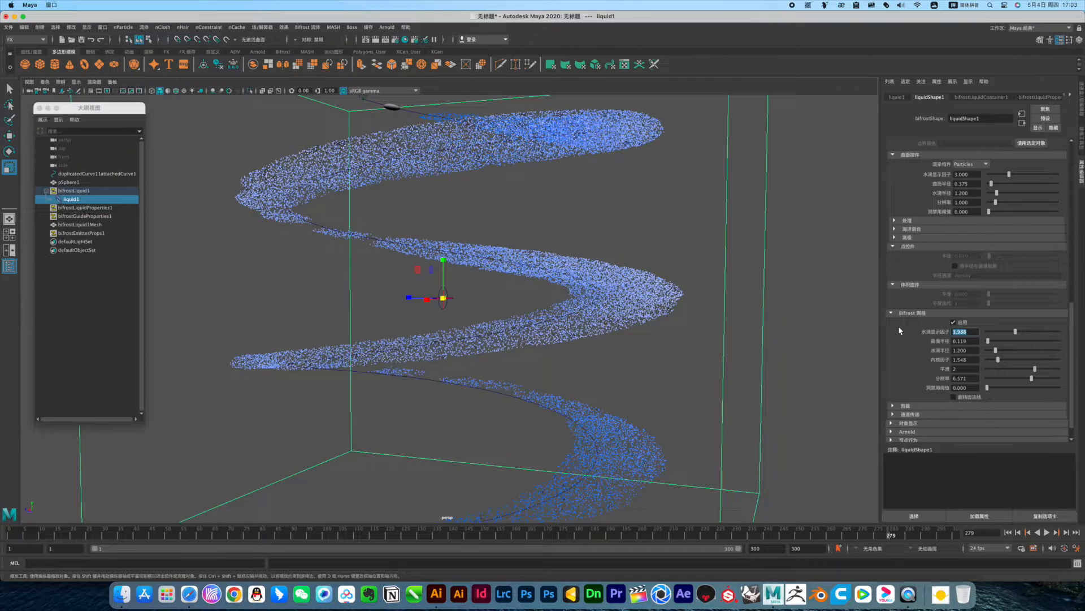
text(3)
Step: Set the Bifrost mesh's surface radius to 0.200 and orbit around the meshed spiral to check it
click(967, 341)
drag(954, 341, 973, 340)
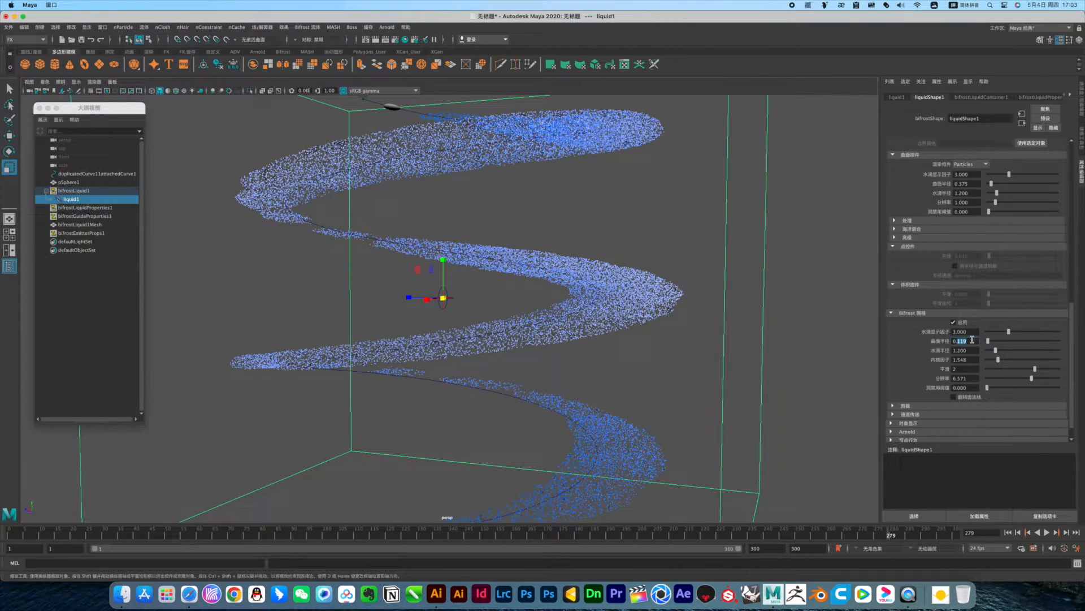
text(2)
click(969, 350)
alt+drag(573, 388, 620, 412)
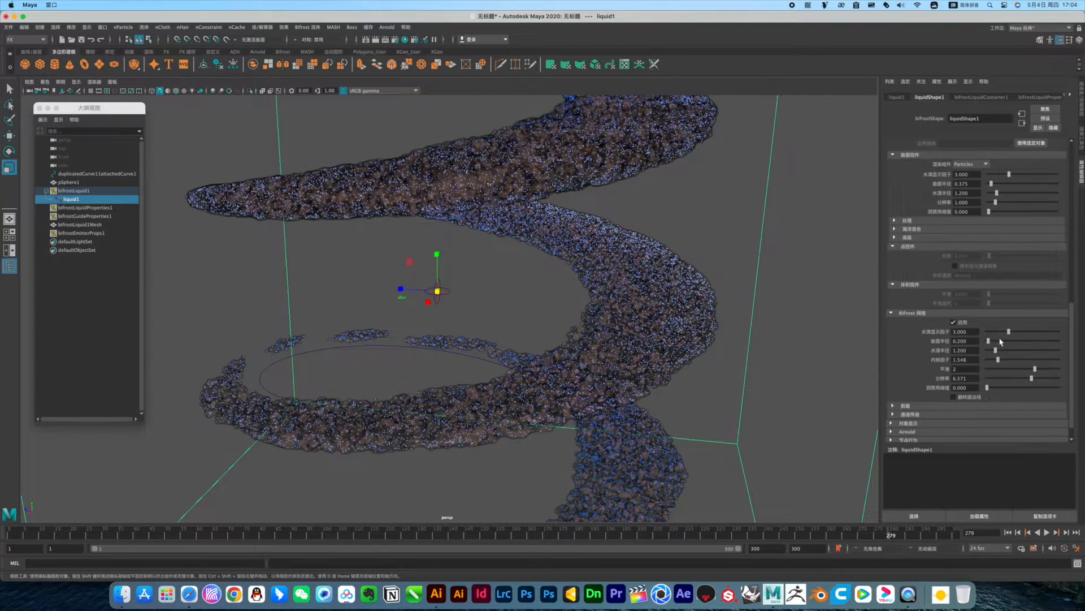
Step: Set the Bifrost mesh's surface radius to 0.300 and view the meshed spiral from several angles
drag(959, 341, 980, 341)
alt+drag(652, 390, 729, 326)
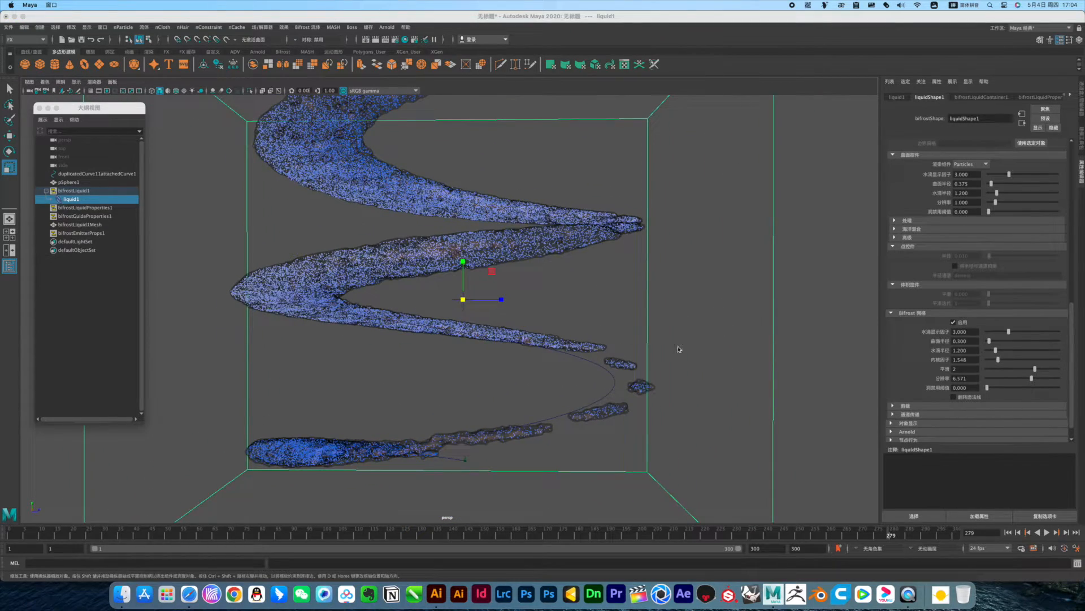
key(Left)
key(Right)
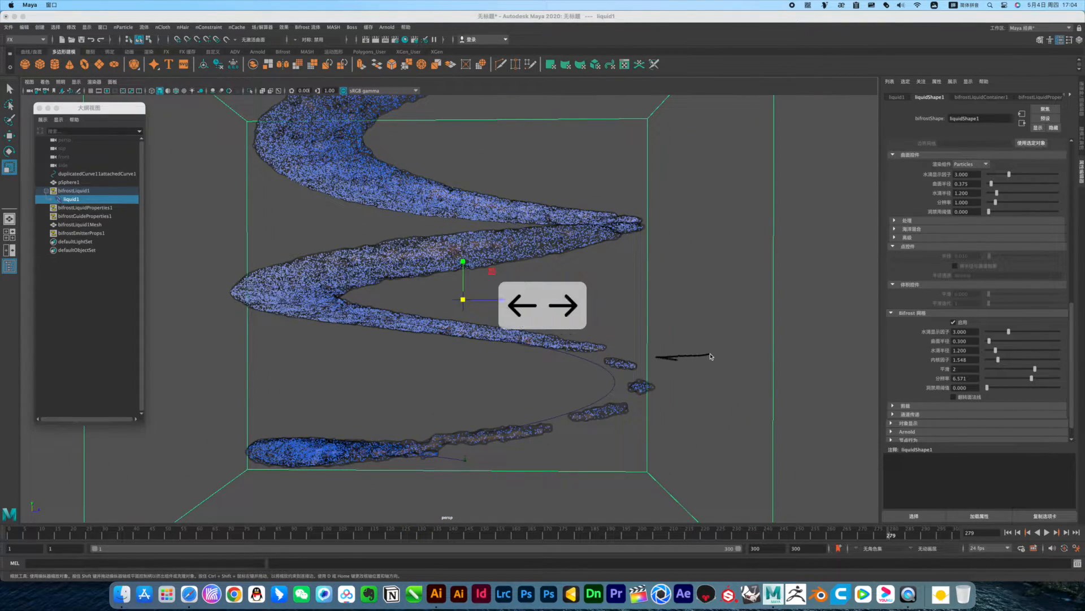
mouse_move(709, 370)
alt+mouse_down()
mouse_move(700, 381)
mouse_move(717, 368)
mouse_move(660, 368)
mouse_move(707, 376)
alt+mouse_up()
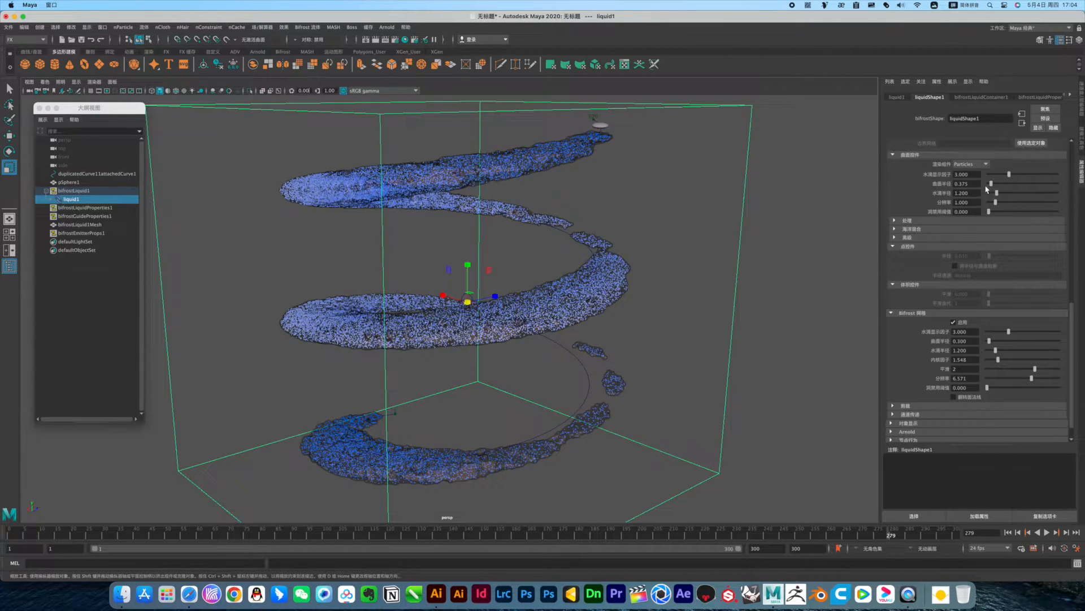
Step: Set the surface radius in the liquid shape's render surface controls to 0.200 and inspect the spiral up close
double_click(967, 182)
scroll(552, 290, up, 1)
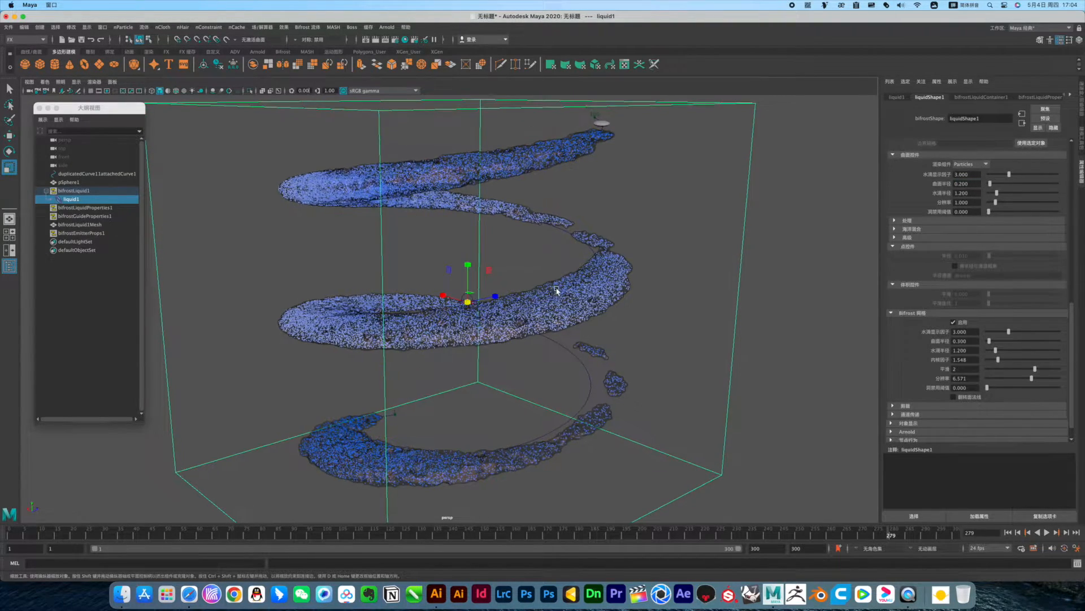
scroll(628, 291, up, 3)
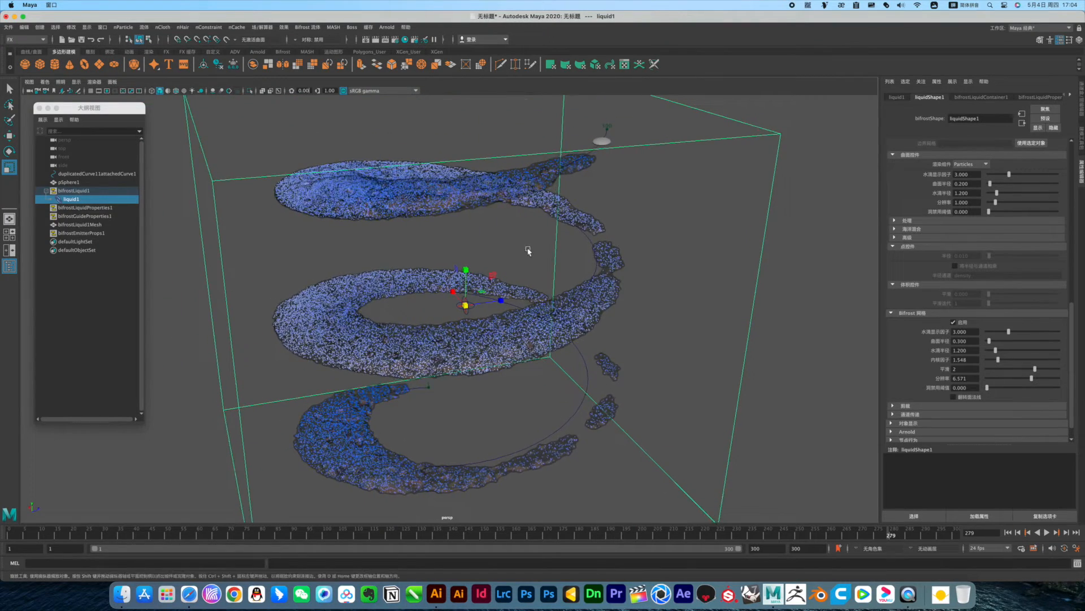
scroll(611, 258, up, 2)
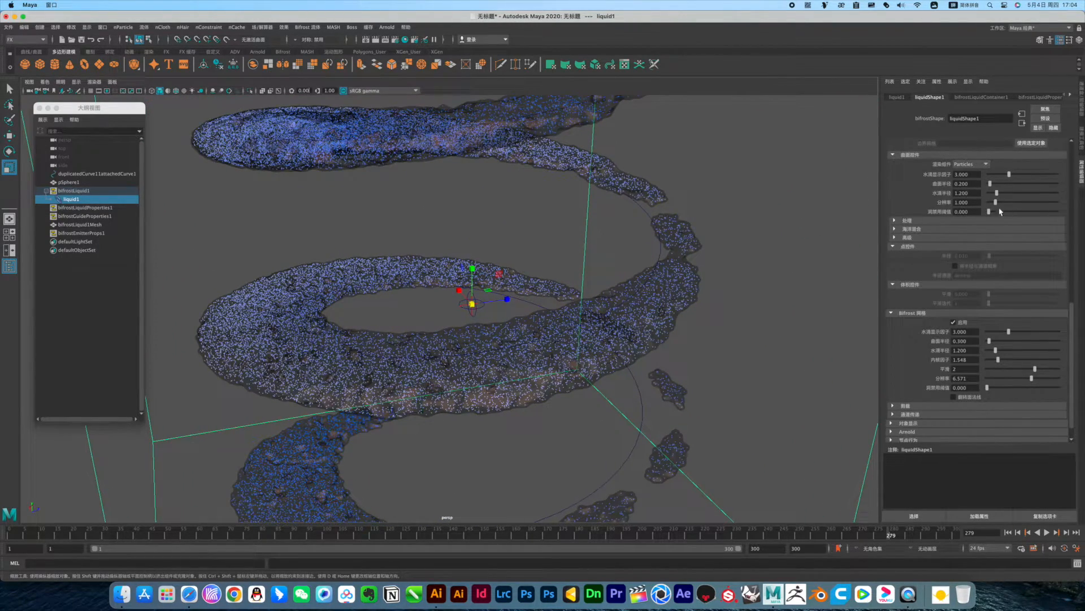
Step: Lower the resolution in the liquid's render surface controls to 0.500 and select the Bifrost mesh to inspect its shape
drag(996, 205, 993, 208)
click(740, 293)
click(669, 293)
alt+drag(669, 293, 739, 303)
click(616, 294)
click(733, 311)
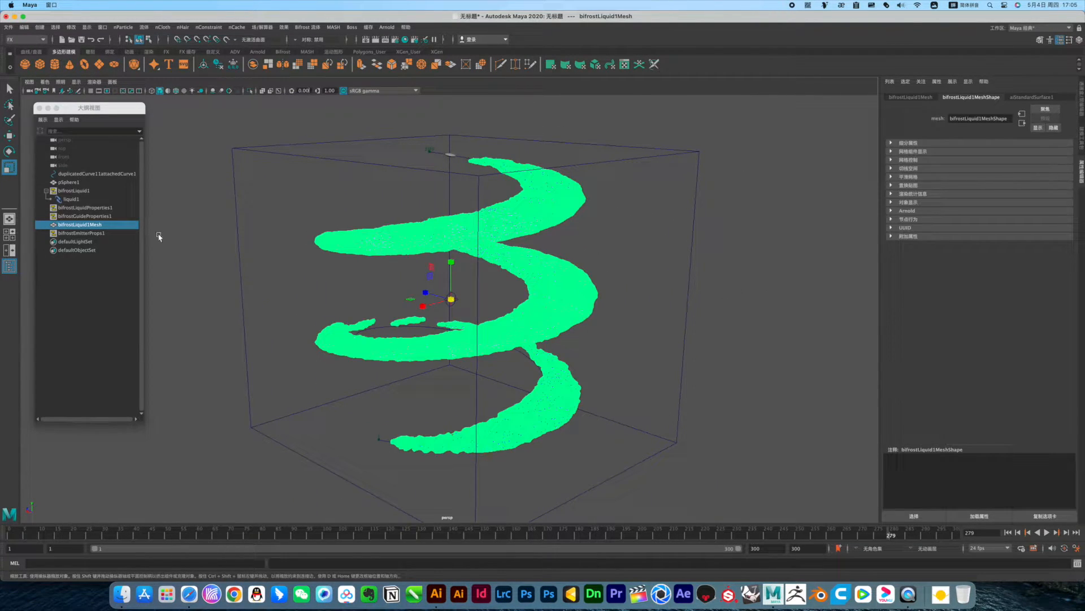
Step: Set the display point size of the liquid1 particles to 1
click(80, 201)
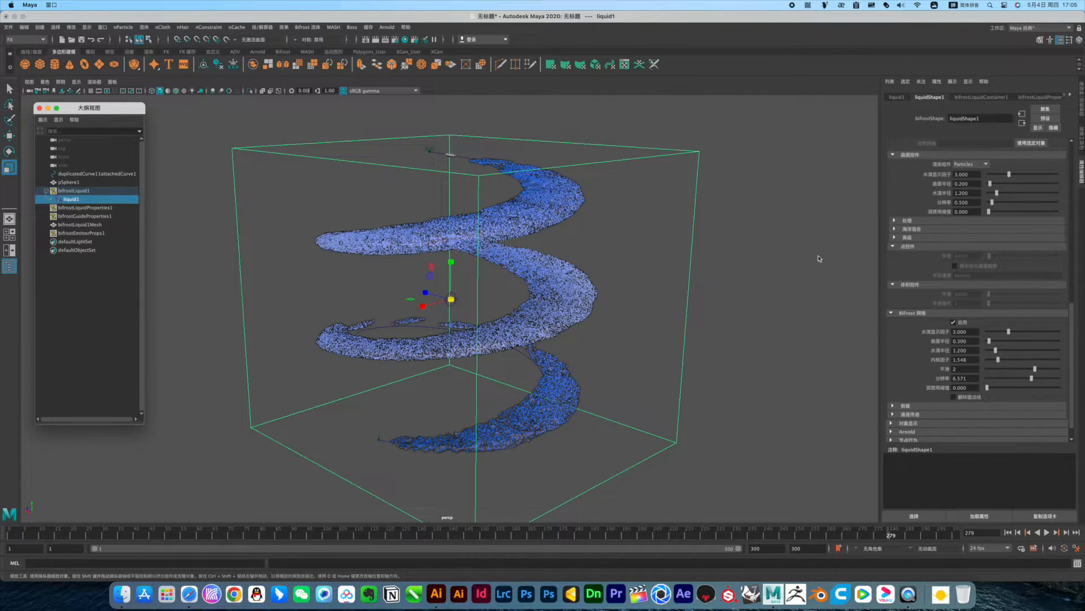
scroll(933, 281, up, 10)
double_click(963, 227)
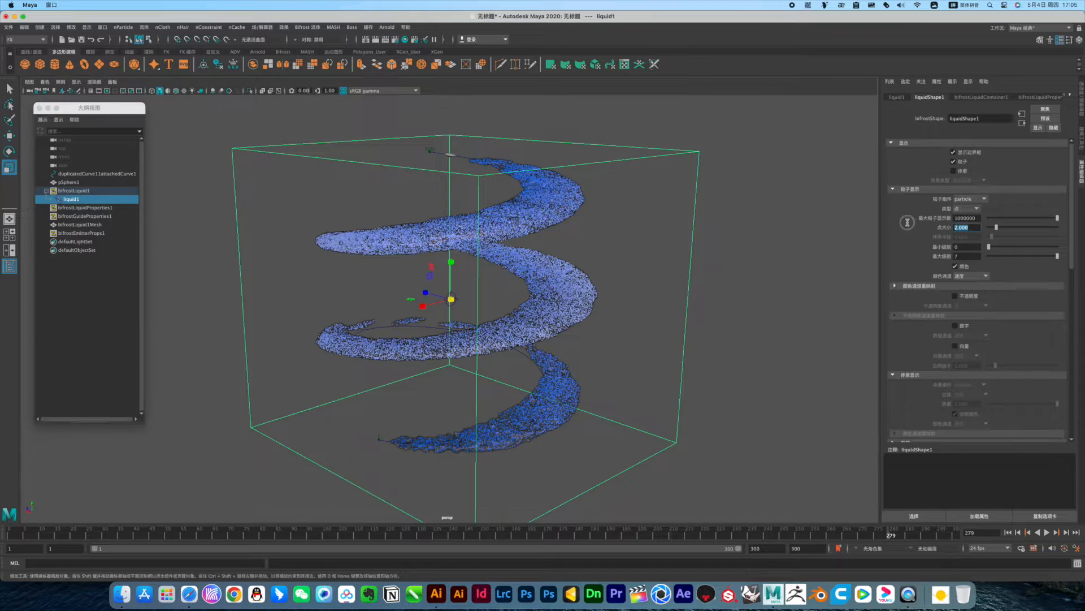
text(1)
key(Return)
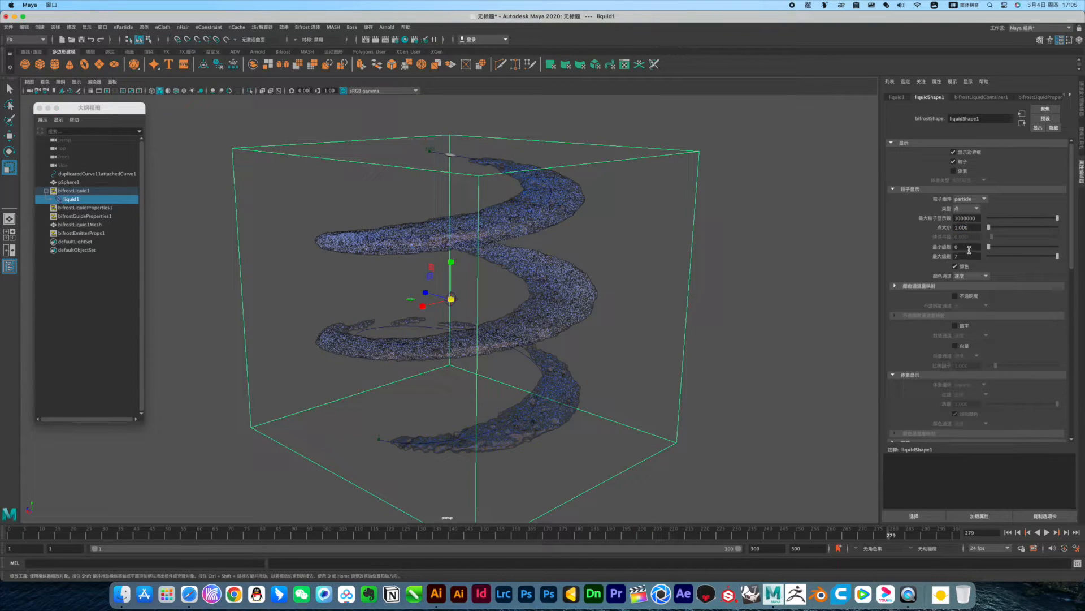
click(970, 247)
scroll(935, 295, down, 8)
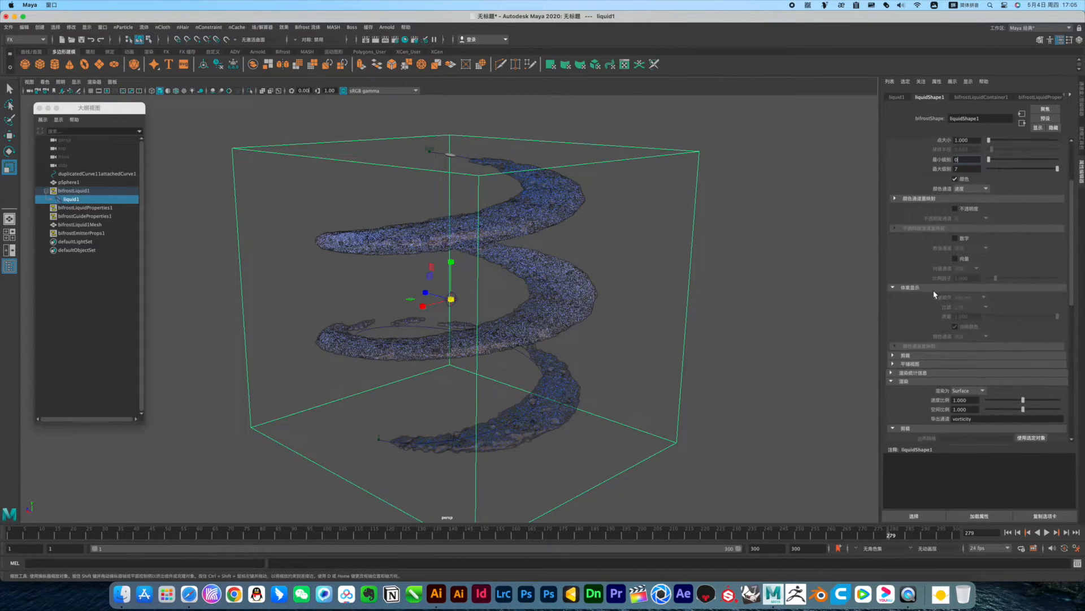
scroll(935, 295, down, 3)
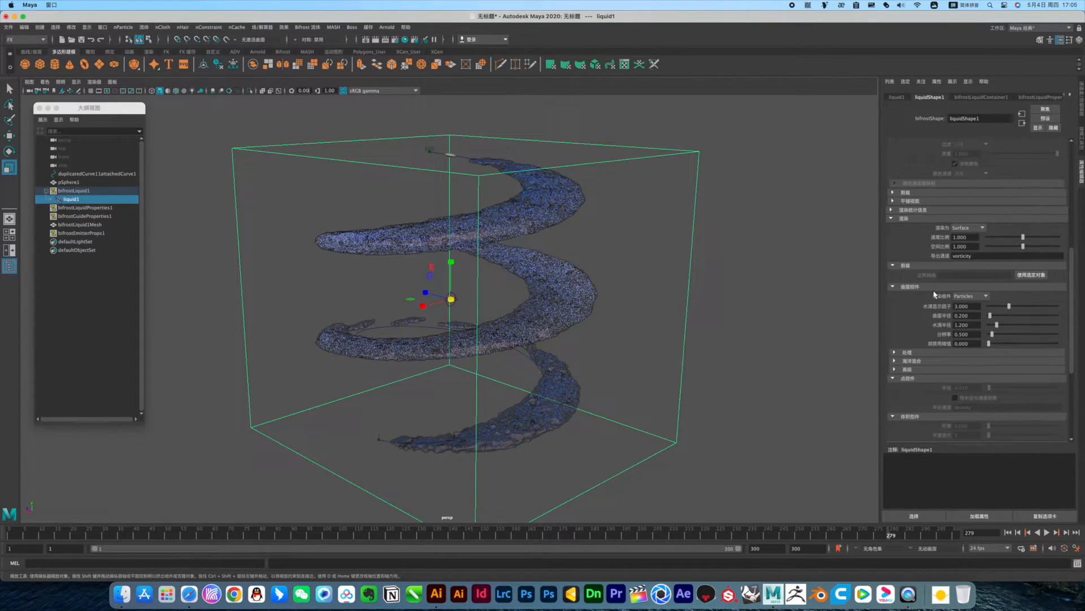
scroll(935, 294, up, 11)
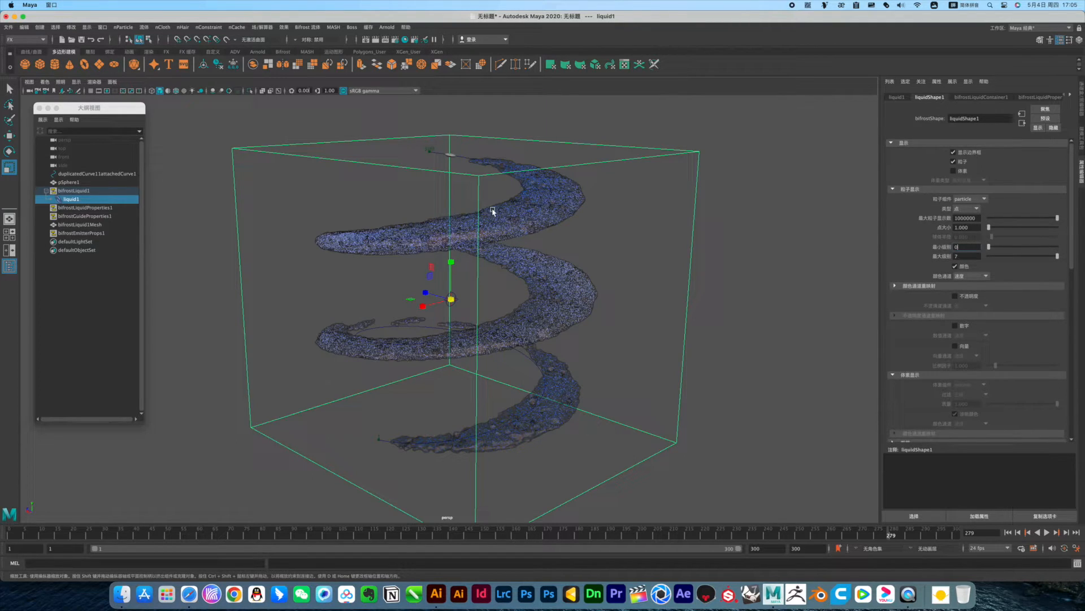
Step: Set the master voxel size in bifrostLiquidProperties1 to 0.200 and return the timeline to frame 1
click(75, 191)
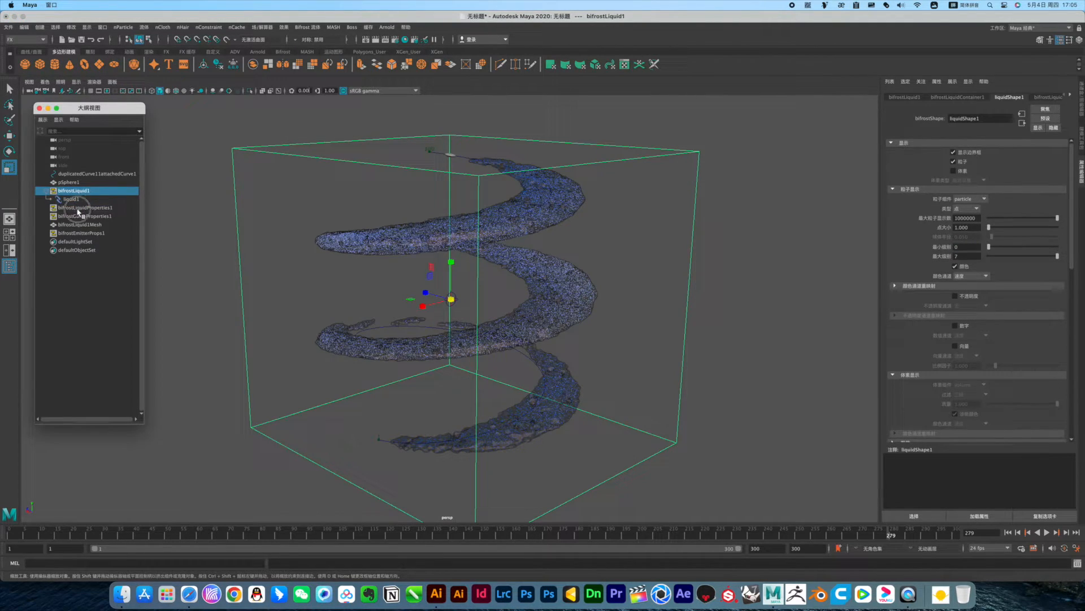
click(78, 208)
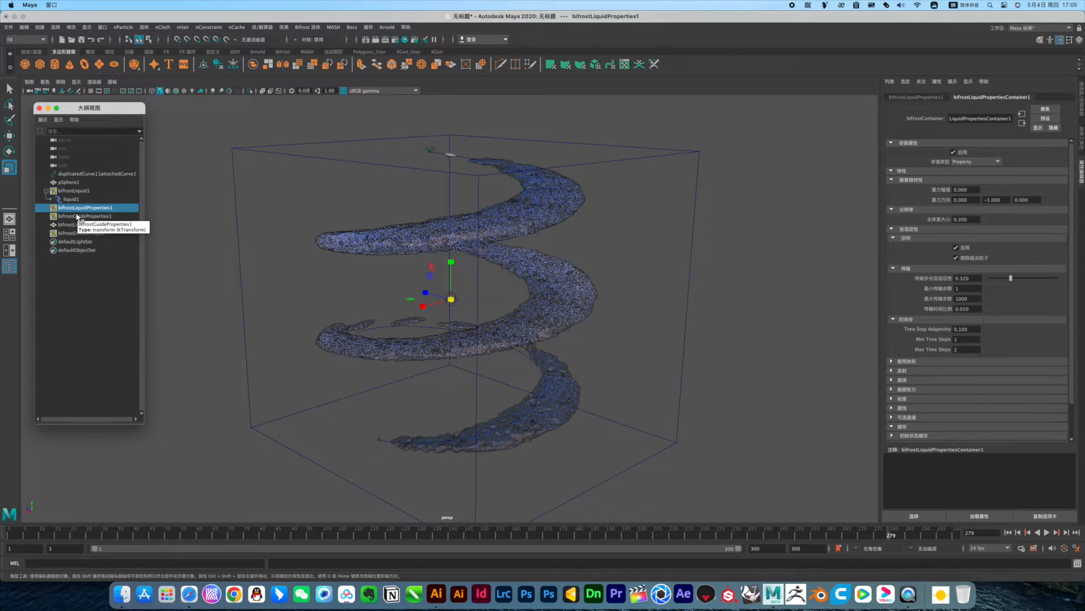
drag(958, 221, 996, 219)
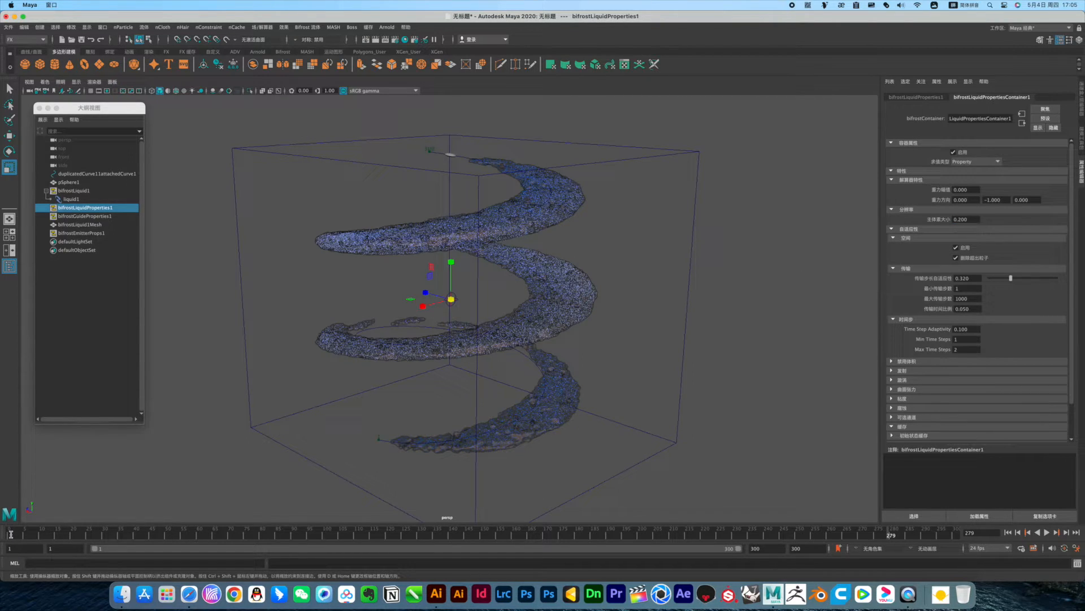
click(12, 535)
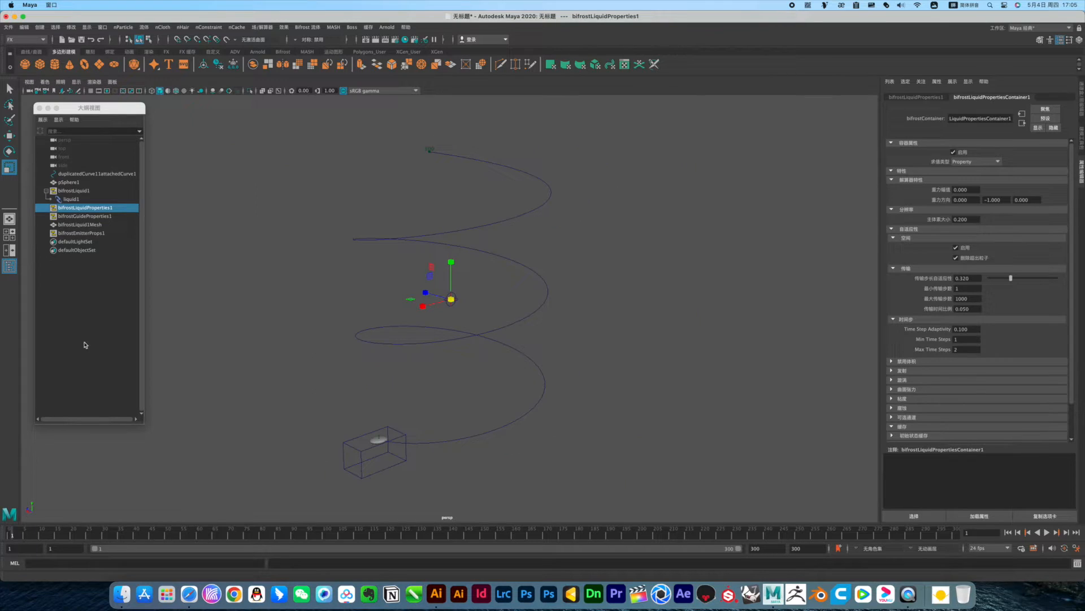
Step: Disable Bifrost meshing on liquid1 and play the simulation from the start, stopping at frame 283
click(81, 231)
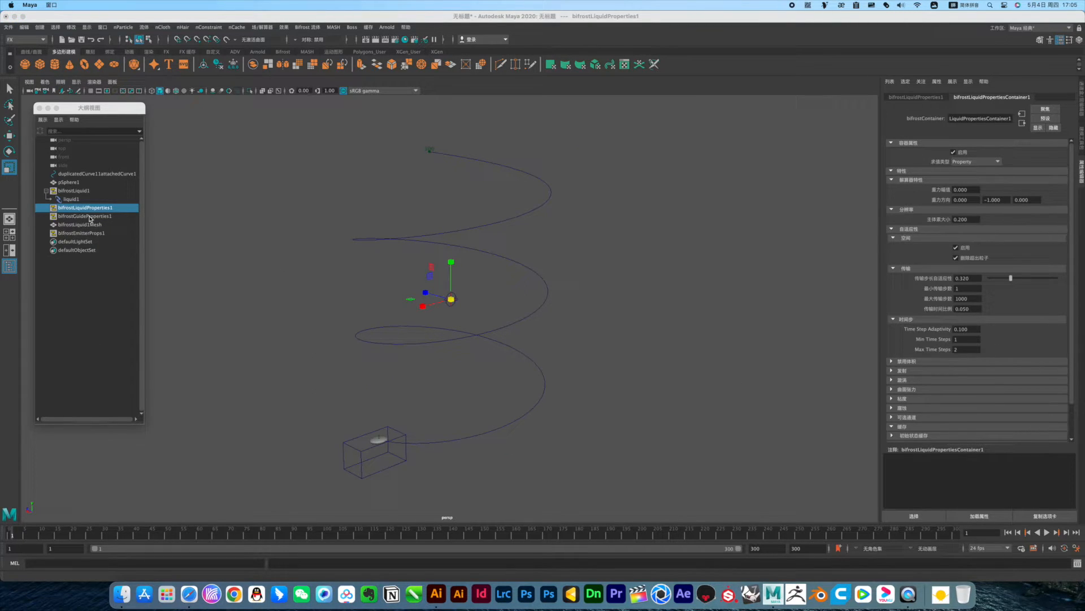
click(70, 199)
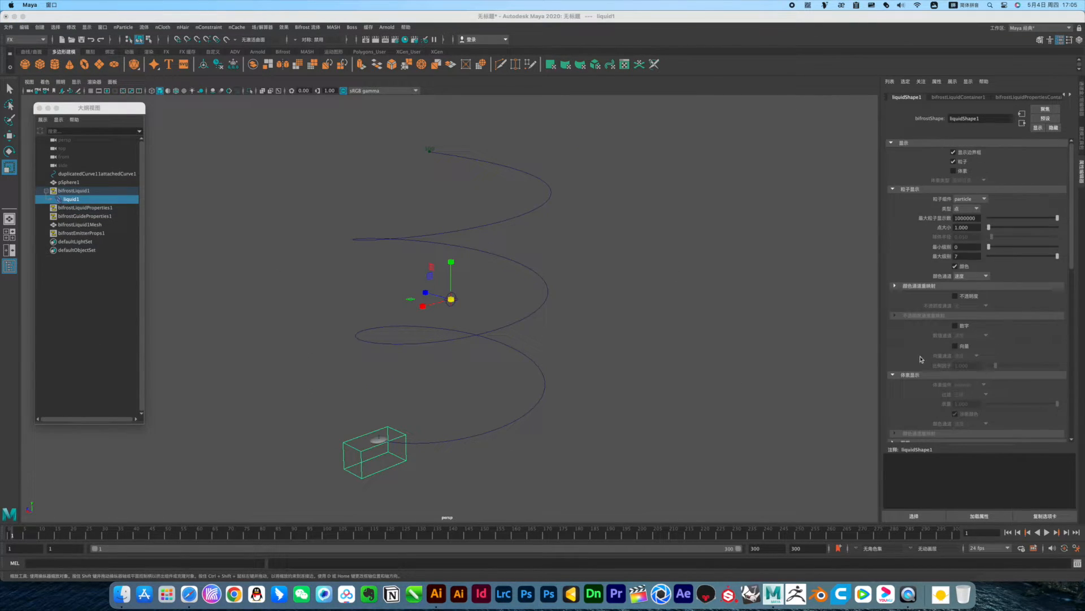
scroll(922, 359, down, 10)
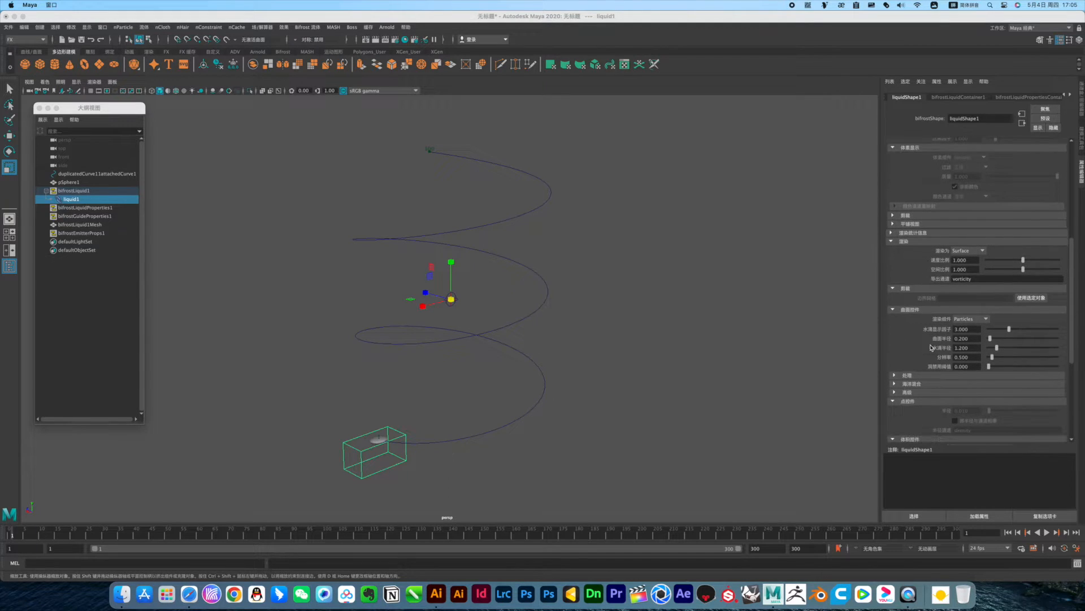
scroll(942, 346, down, 7)
click(955, 308)
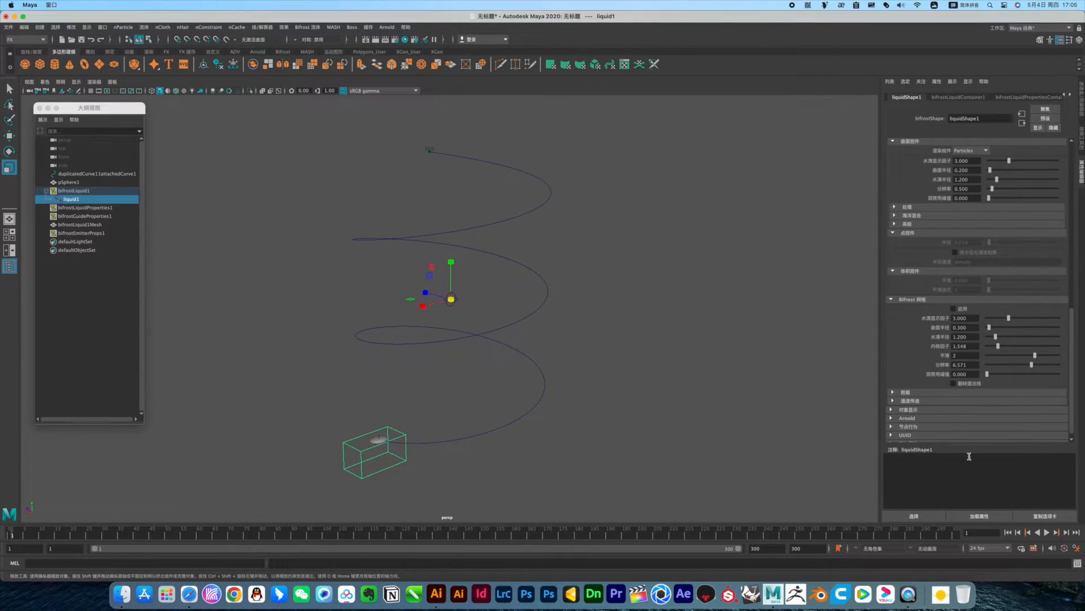
click(1047, 532)
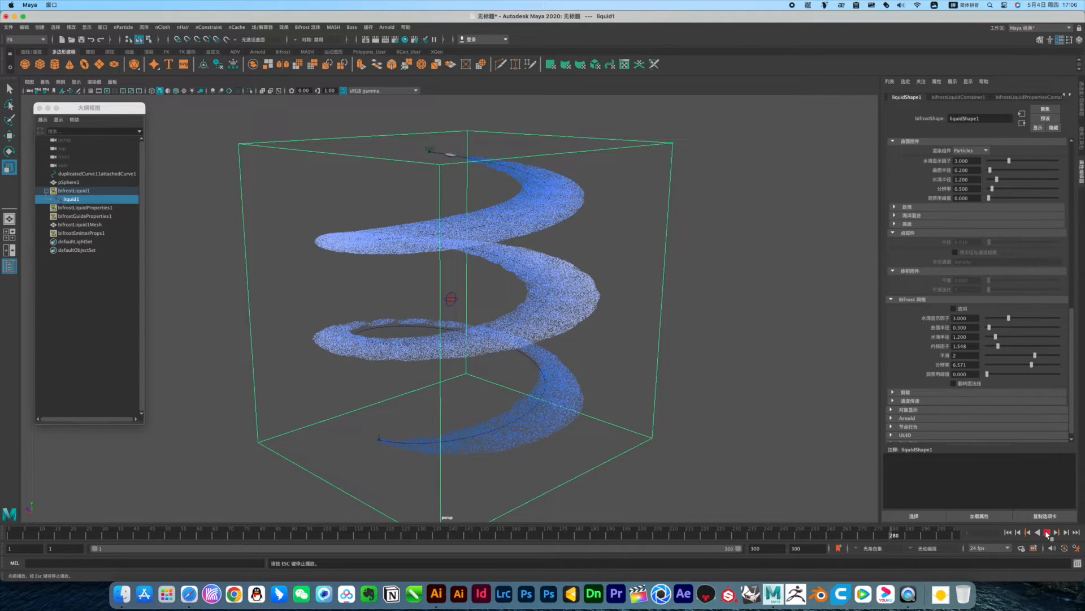
click(1047, 532)
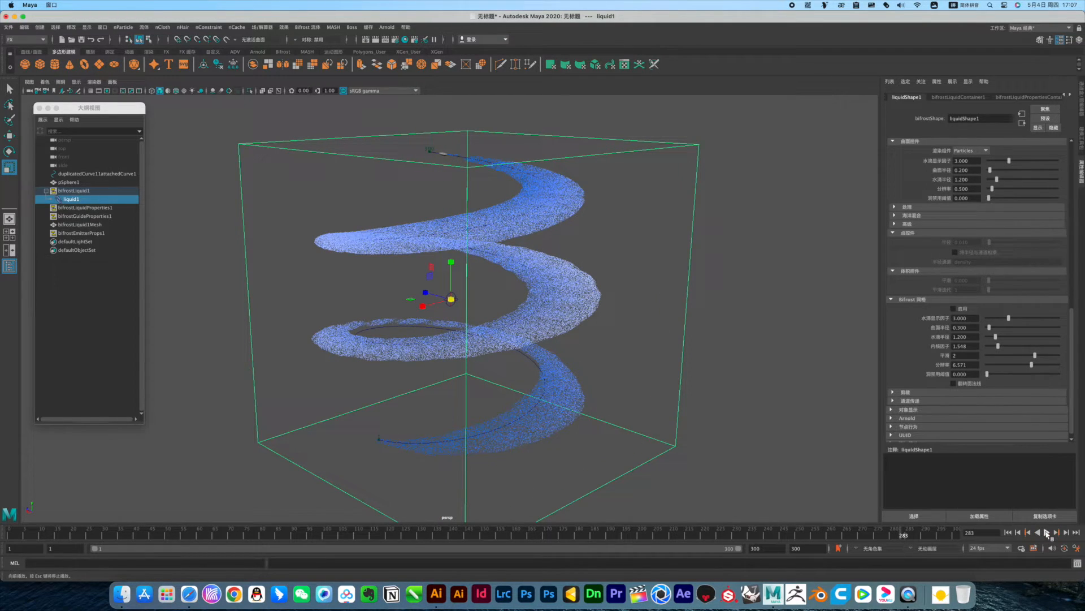
Step: Enable Bifrost meshing again on the liquid, deselect everything and inspect the finer spiral mesh
click(955, 309)
scroll(568, 300, up, 1)
scroll(493, 300, up, 5)
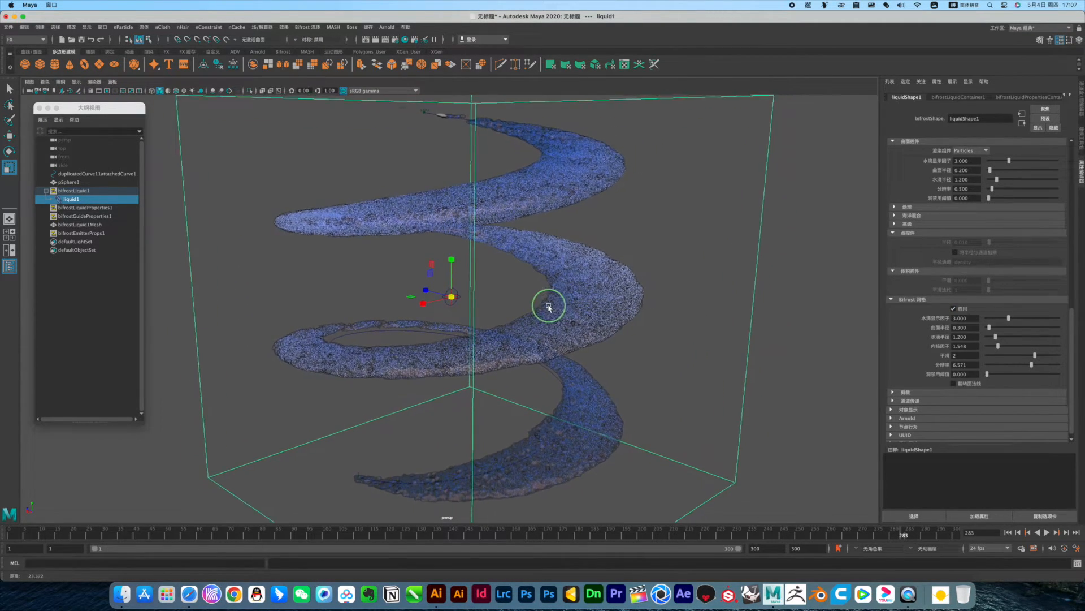
click(667, 348)
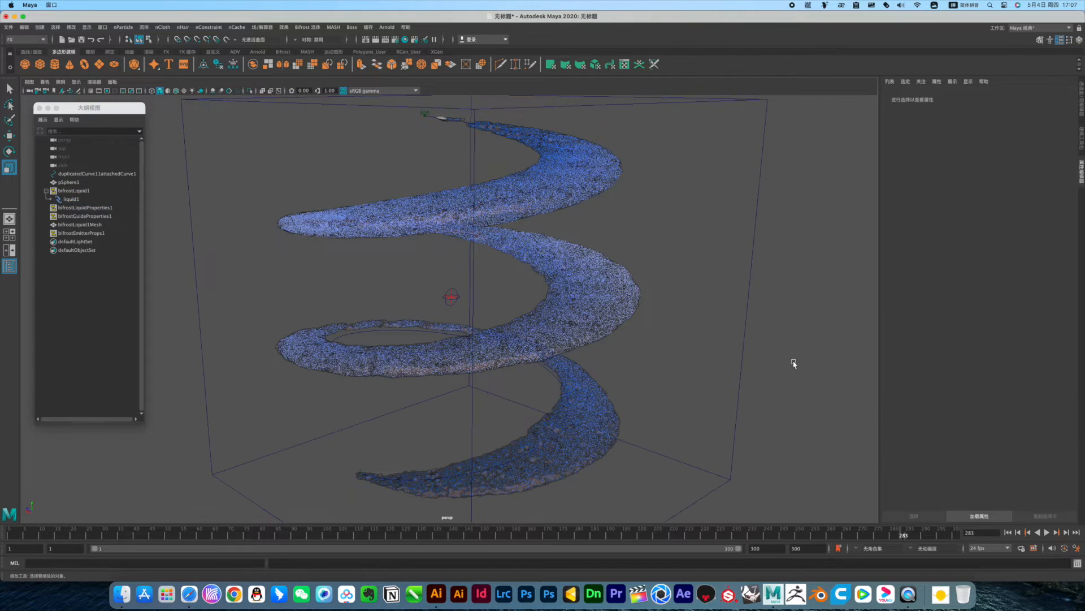
mouse_move(790, 363)
alt+mouse_down()
mouse_move(771, 358)
mouse_move(790, 369)
alt+mouse_up()
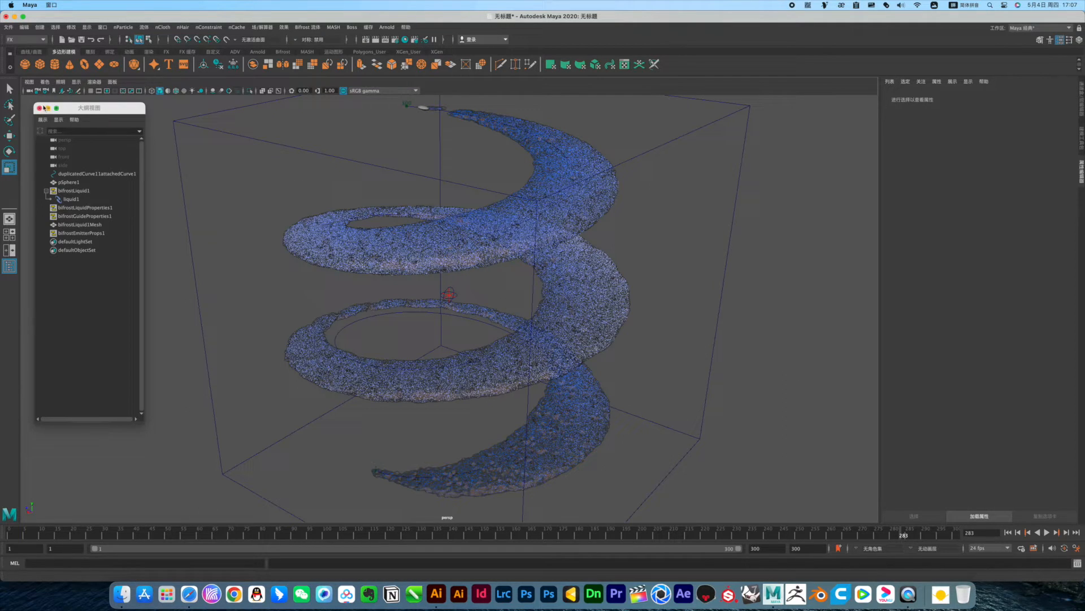
Step: Close the Outliner and take a screenshot of the whole 3D viewport
click(39, 108)
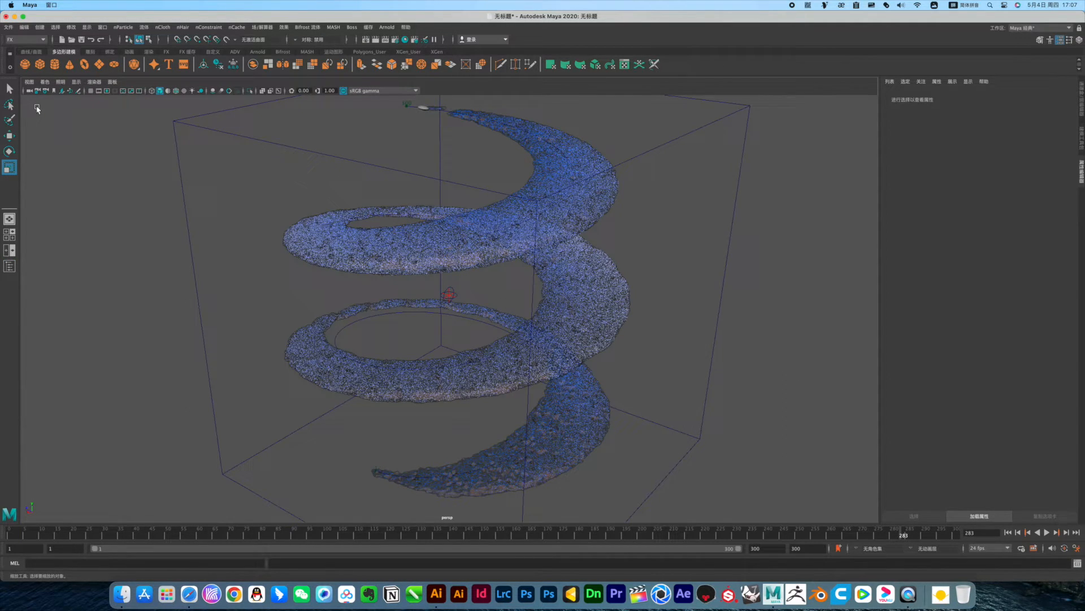
drag(29, 96, 876, 522)
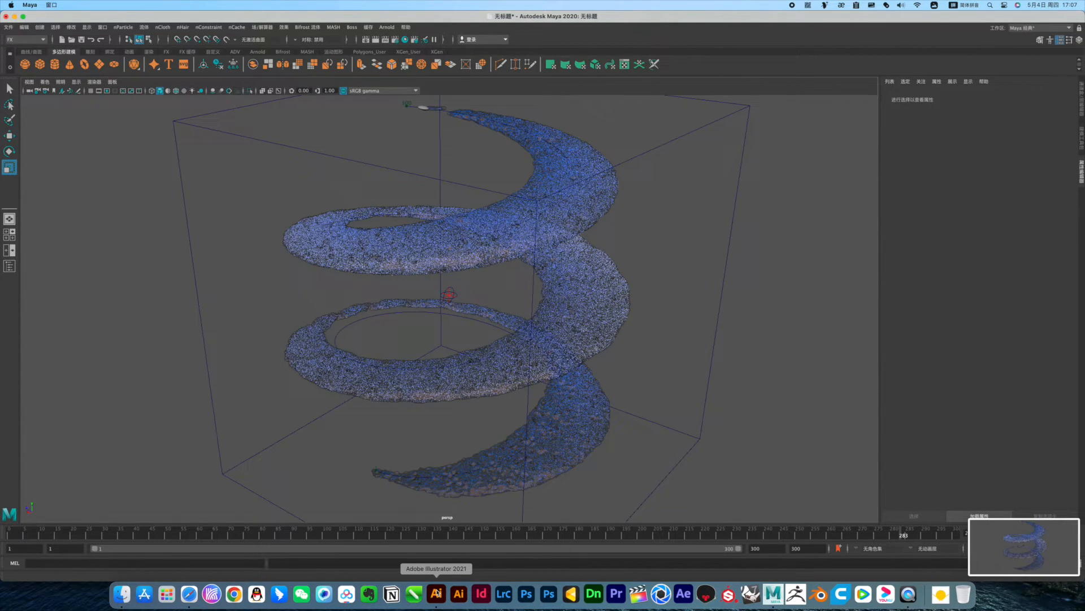
Step: Switch to the Illustrator document and change the macOS screenshot tool's save destination to the clipboard
click(122, 593)
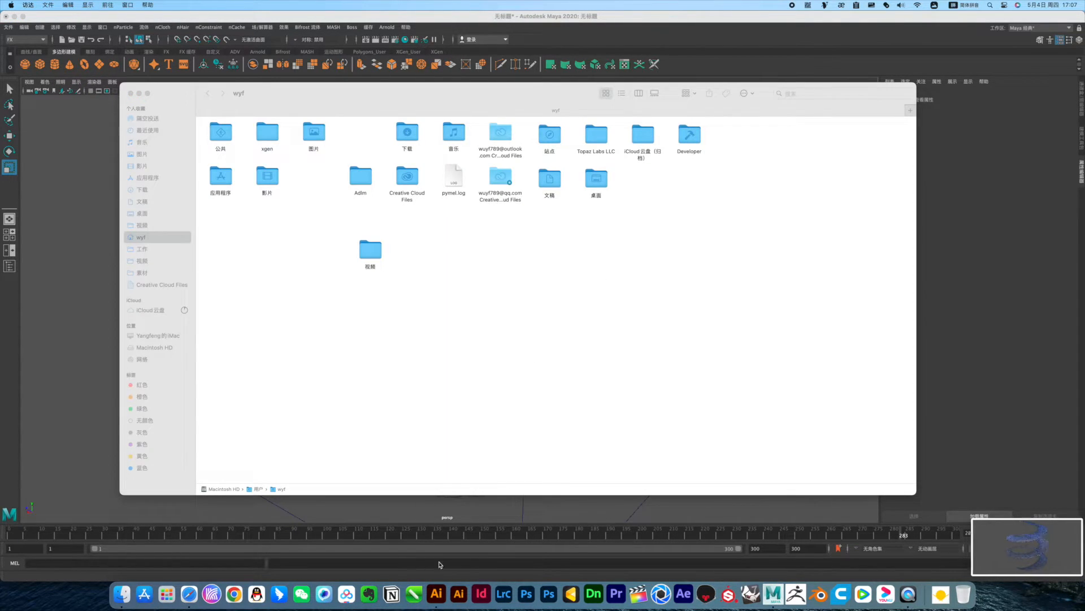
click(436, 593)
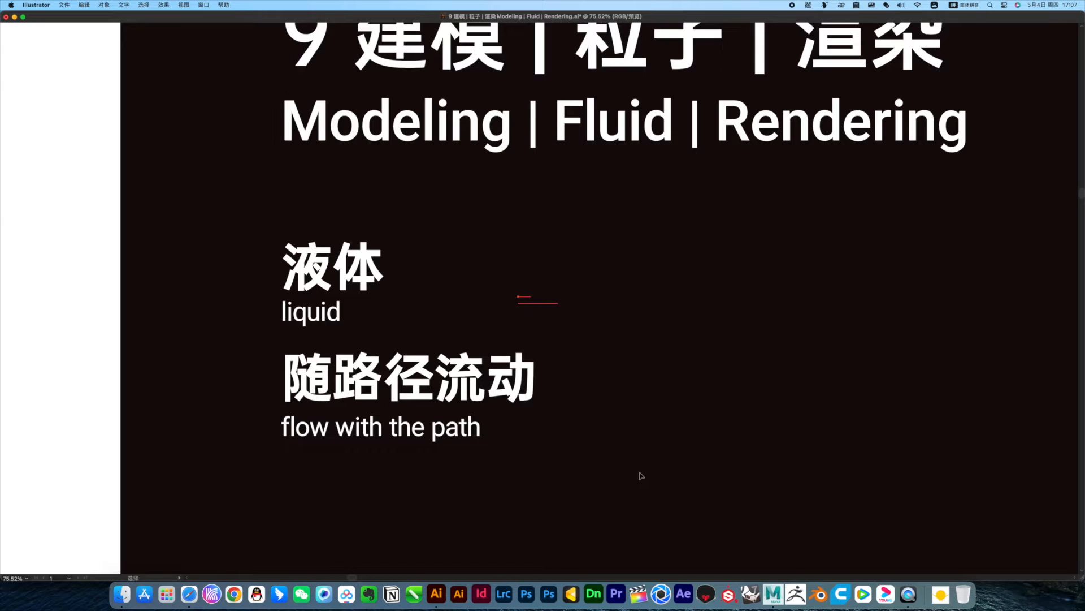
key(Delete)
key(super+shift+5)
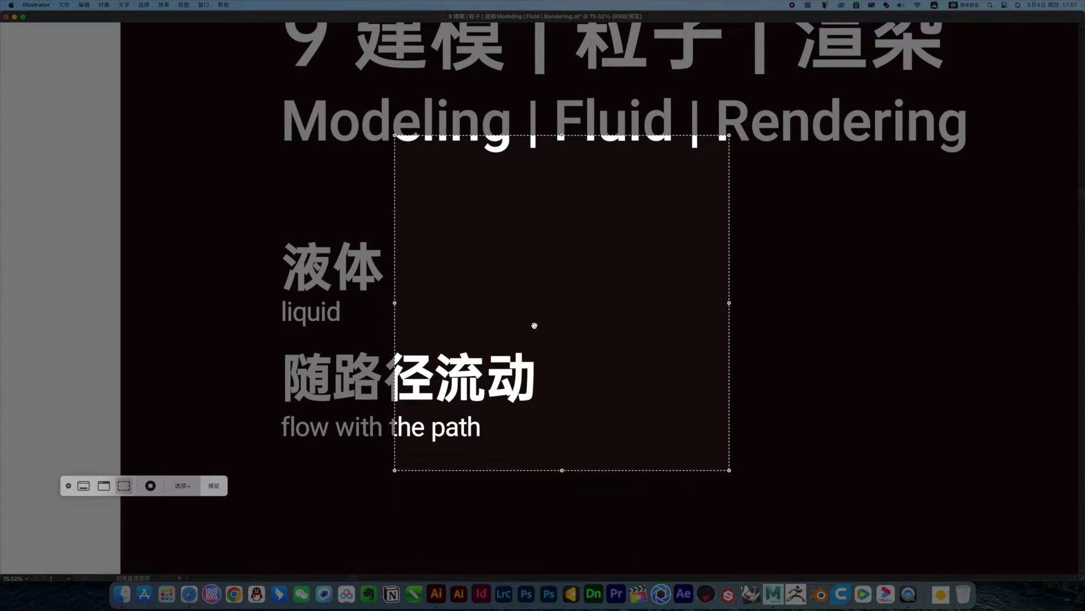
click(184, 486)
click(194, 344)
click(213, 485)
Step: Capture the whole 3D viewport in Maya and paste the screenshot into the Illustrator document
key(ctrl+Up)
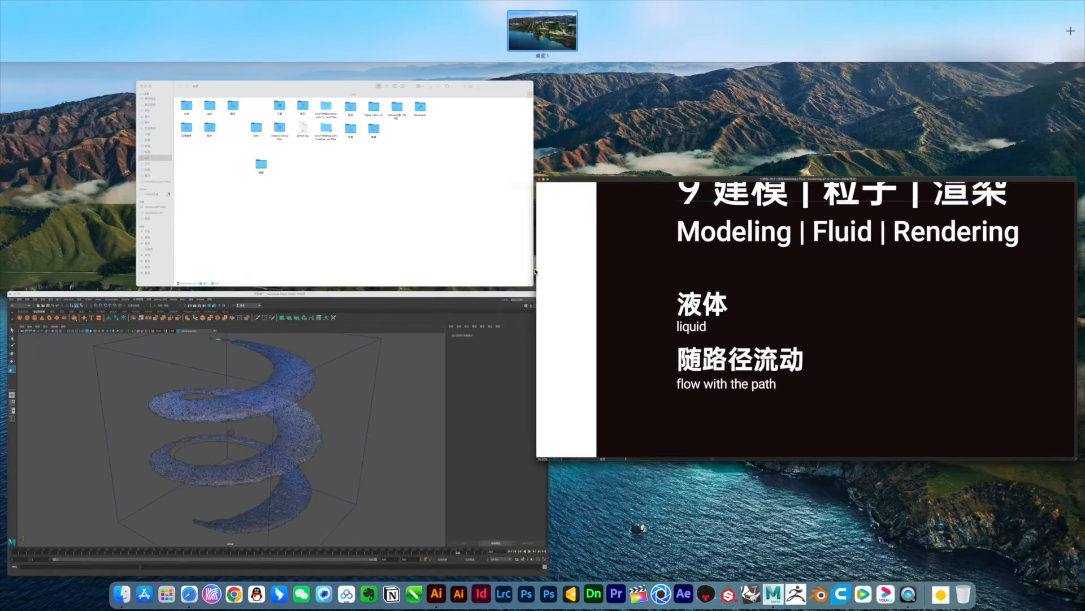
click(375, 369)
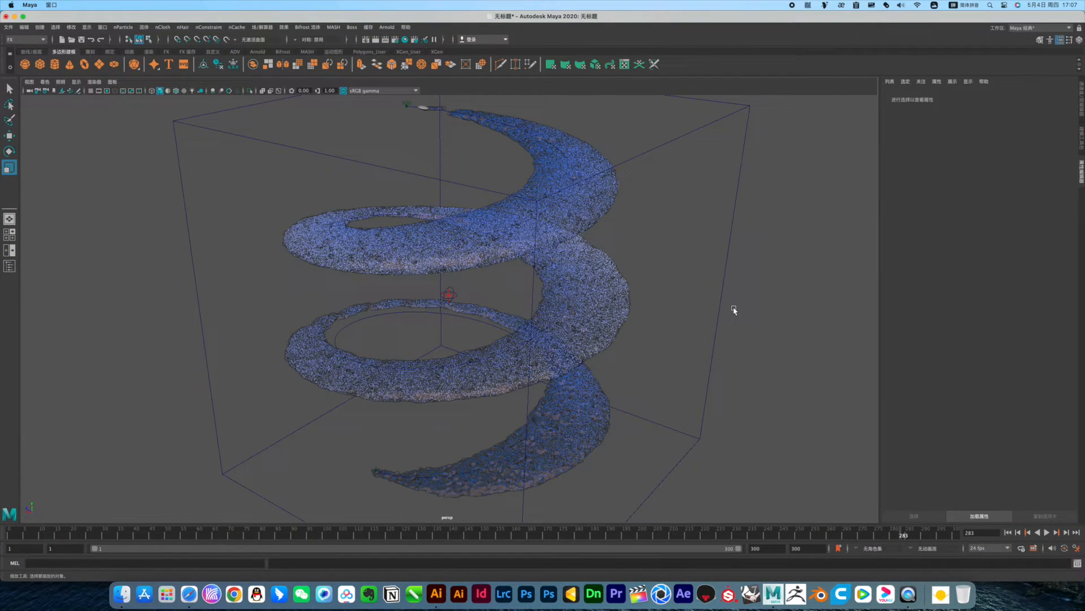
drag(33, 101, 875, 524)
key(ctrl+Up)
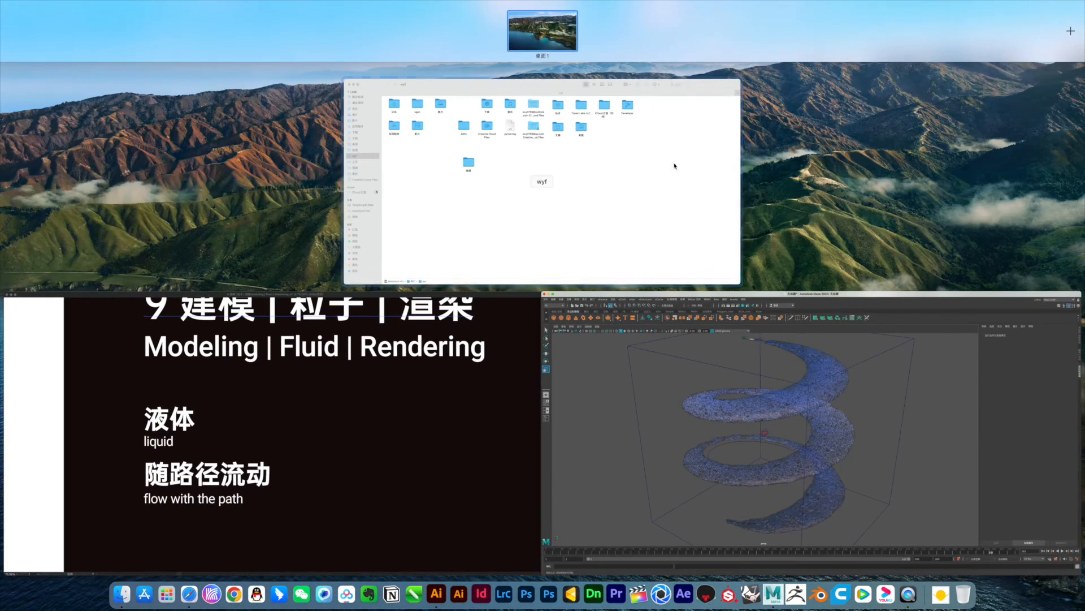
click(423, 322)
key(super+v)
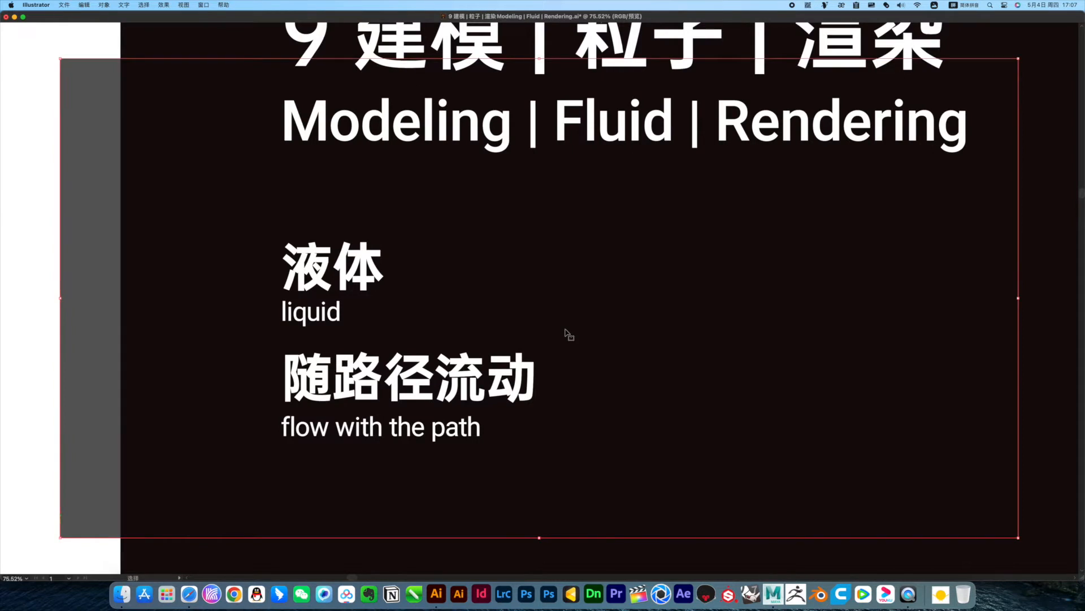
Step: Move the pasted viewport screenshot off the black lesson panel to the blank artboard area above and beside it
key(z)
drag(511, 334, 33, 271)
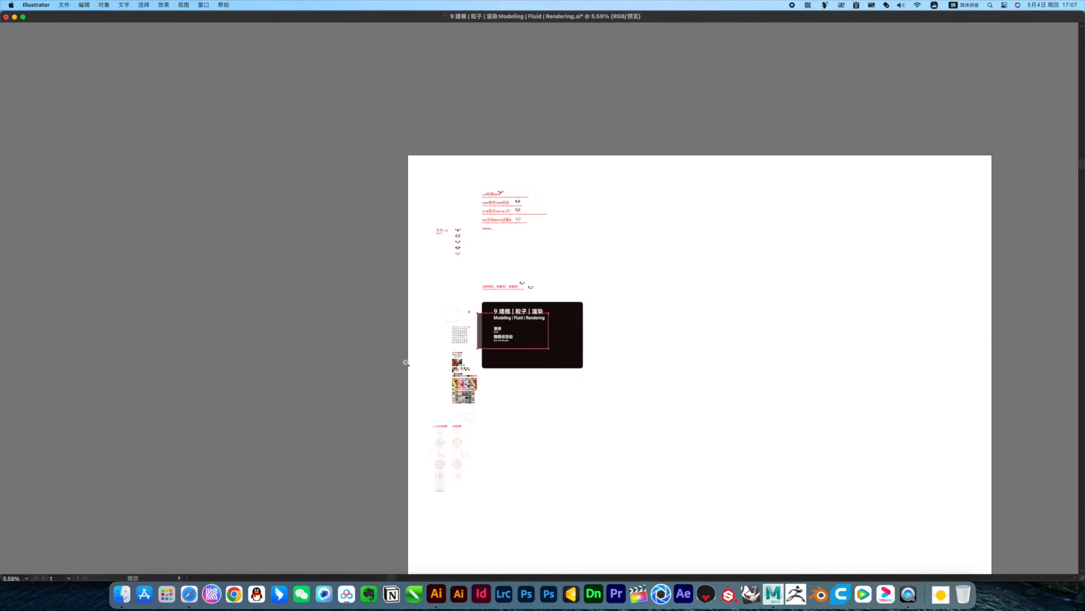
key(v)
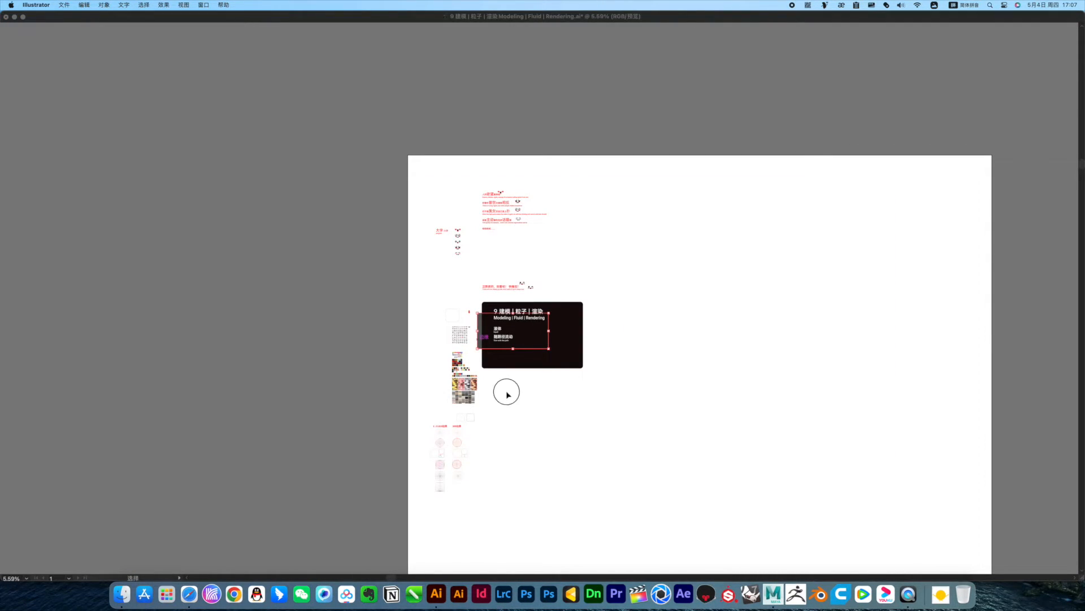
drag(480, 343, 614, 262)
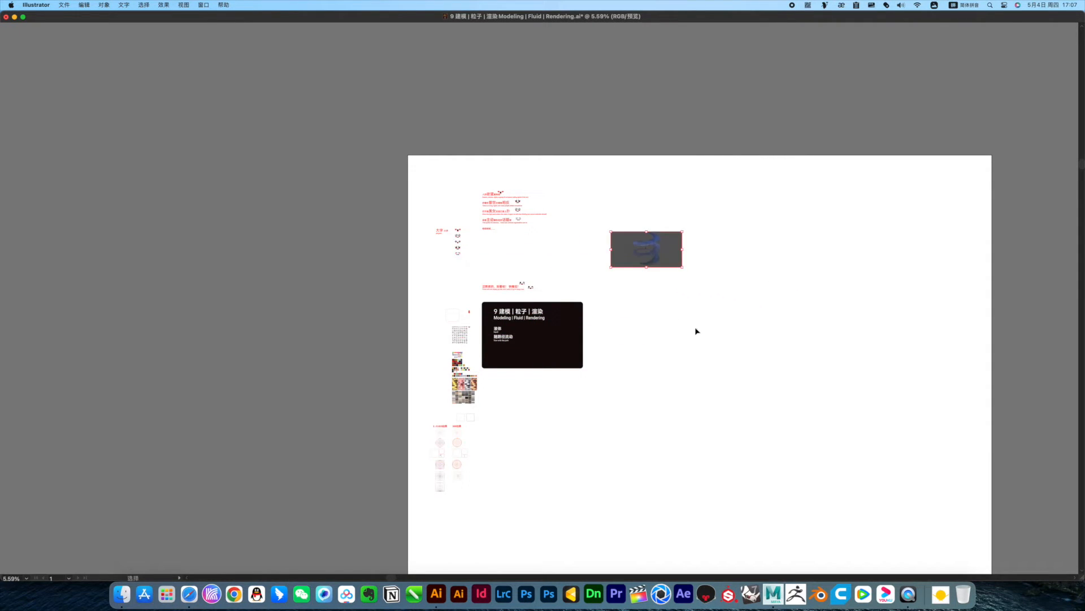
Step: Switch to Maya and export only the spiral liquid mesh as an FBX file named 1 in the Desktop folder
key(ctrl+Up)
click(317, 368)
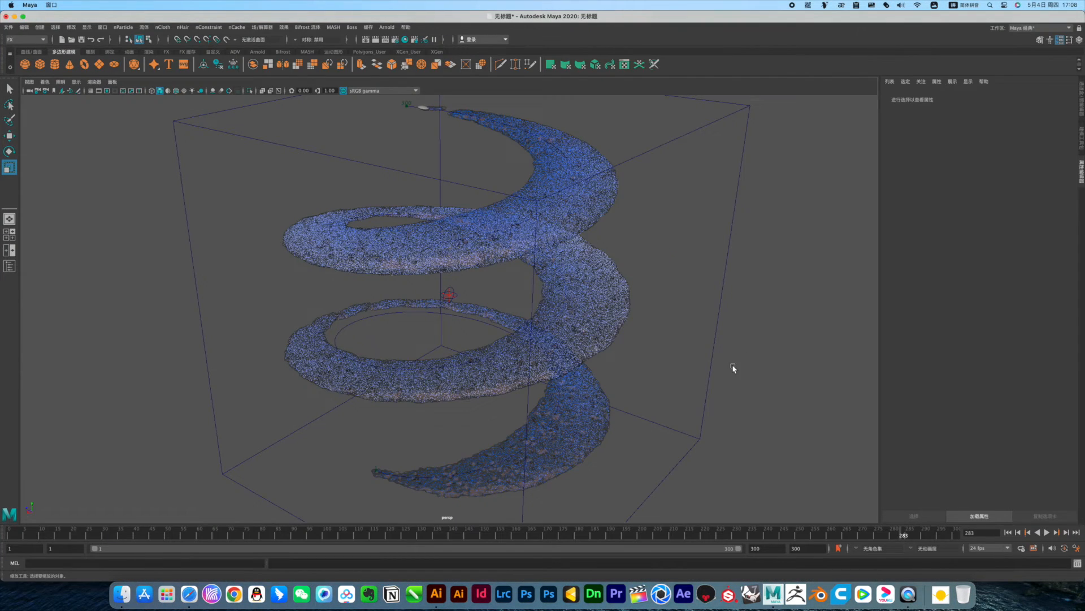
click(589, 306)
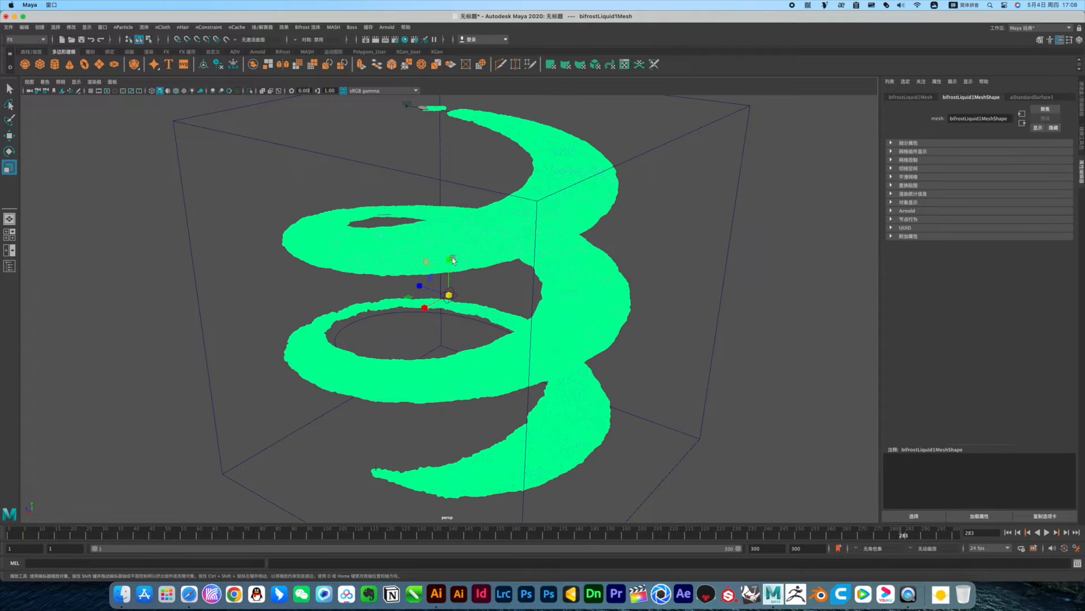
click(23, 27)
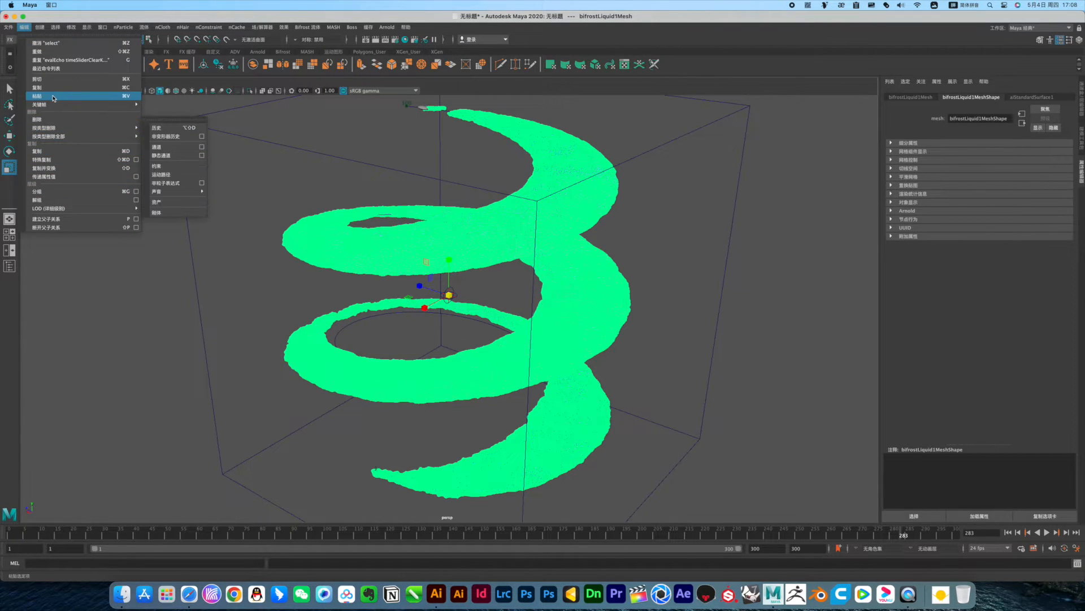
click(9, 27)
mouse_move(50, 150)
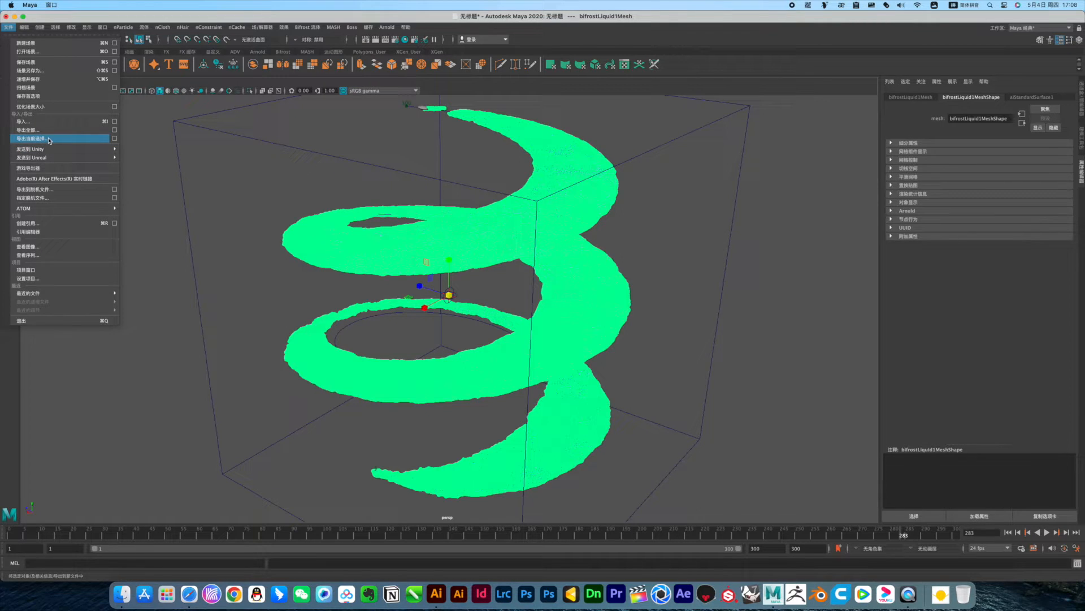
click(50, 139)
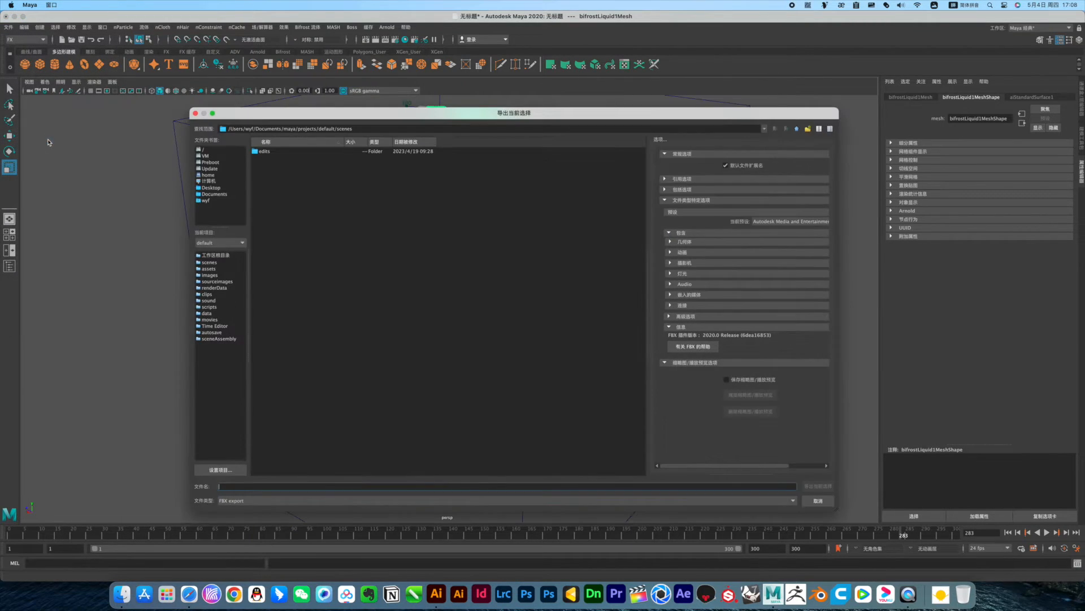
click(211, 187)
click(258, 485)
text(1)
click(833, 486)
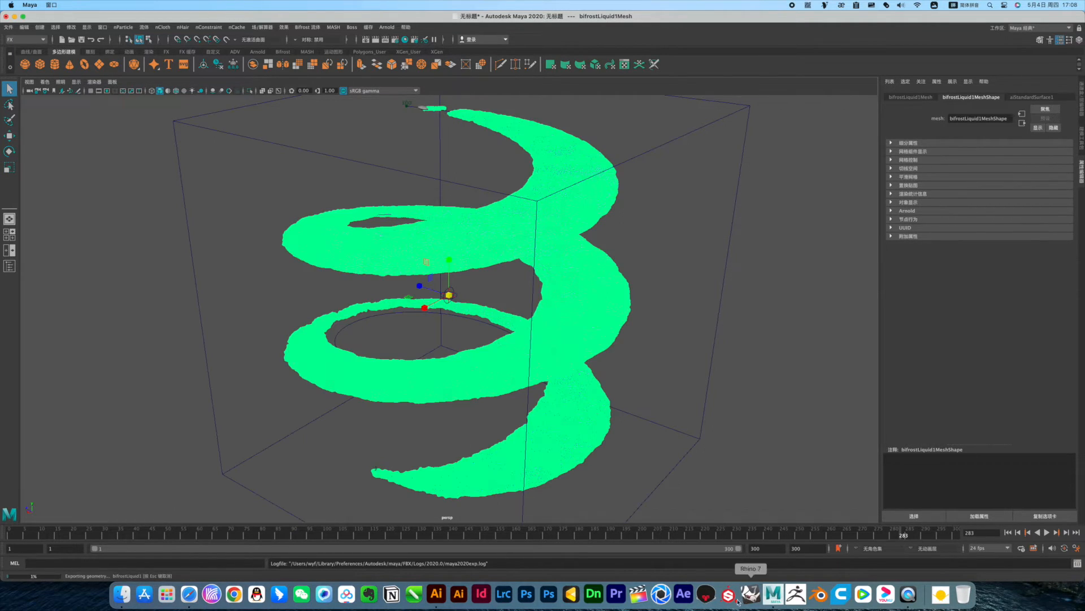
Step: Launch KeyShot 11 and look through the open windows for it
click(662, 594)
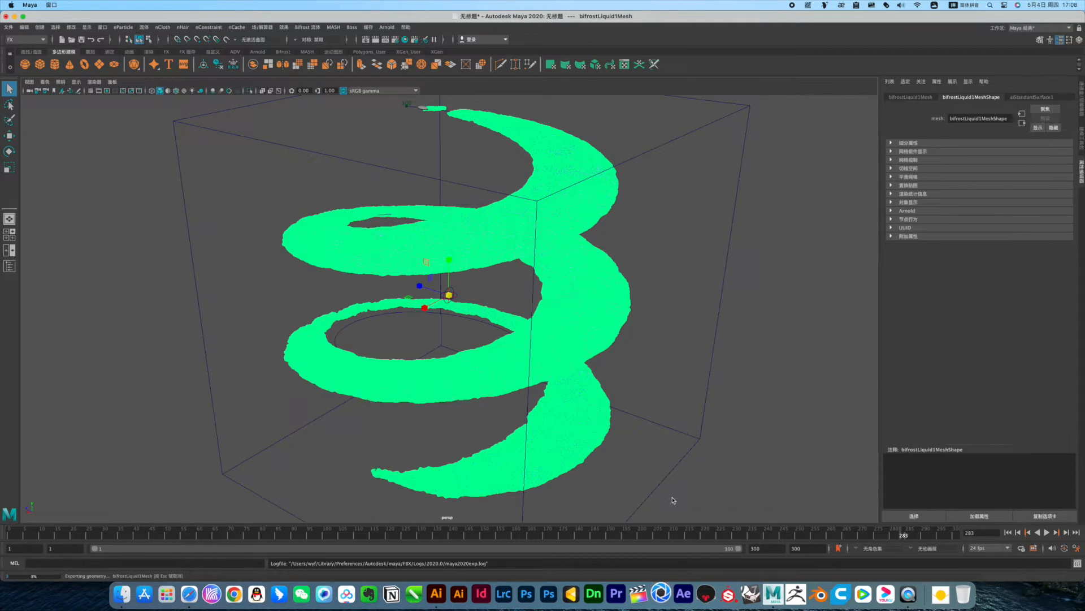
key(r)
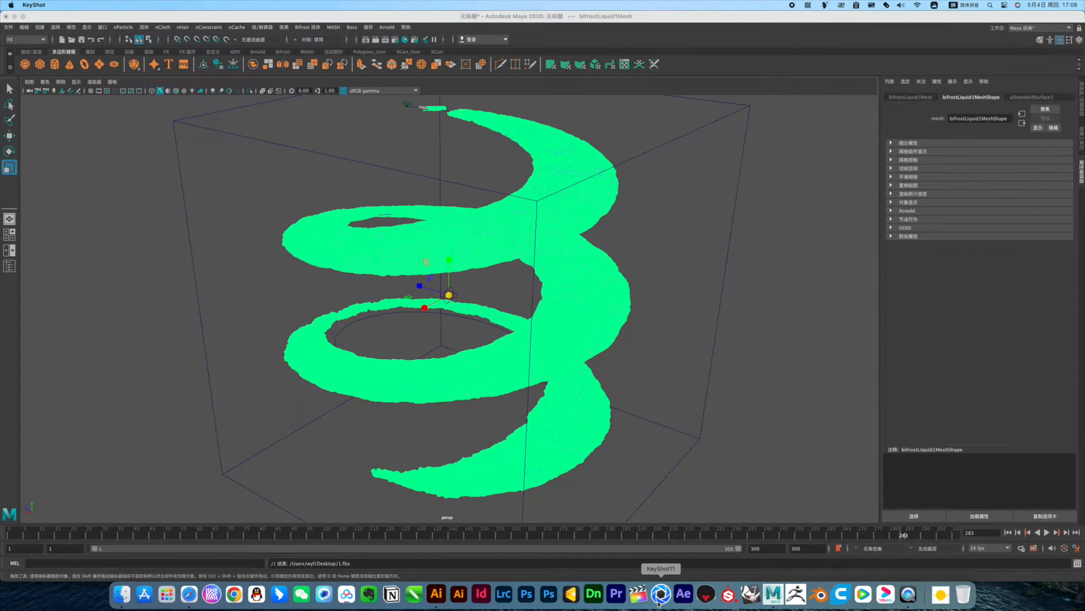
key(ctrl+Up)
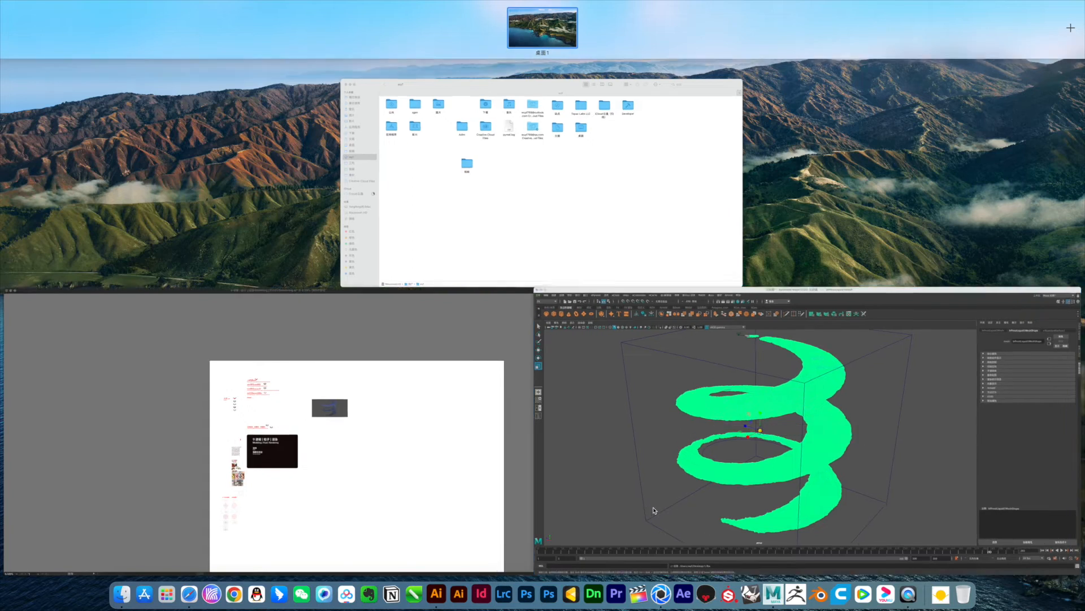
click(649, 513)
click(662, 592)
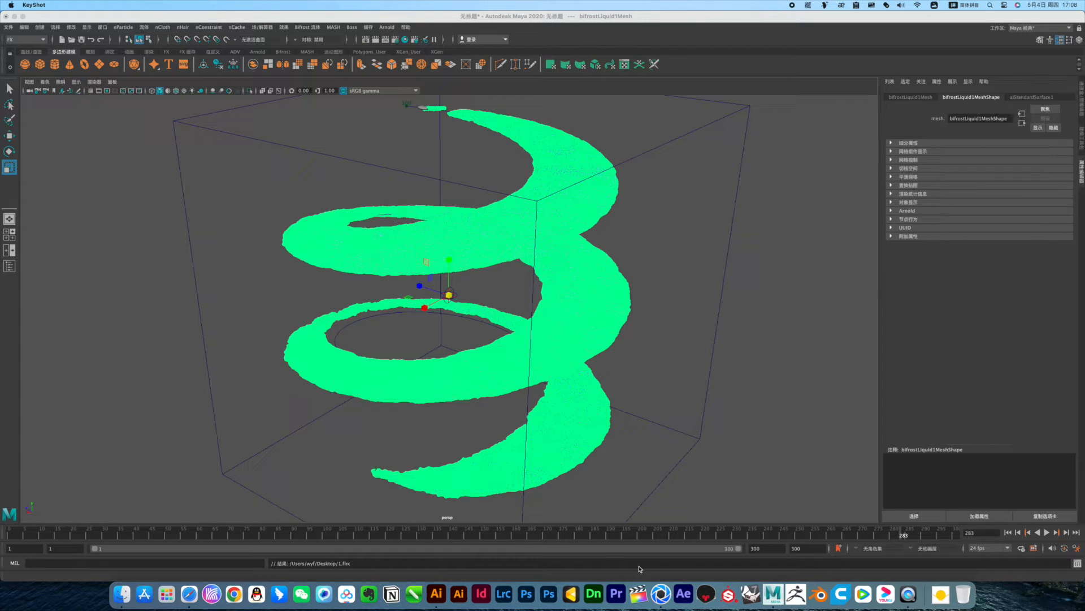
key(ctrl+Up)
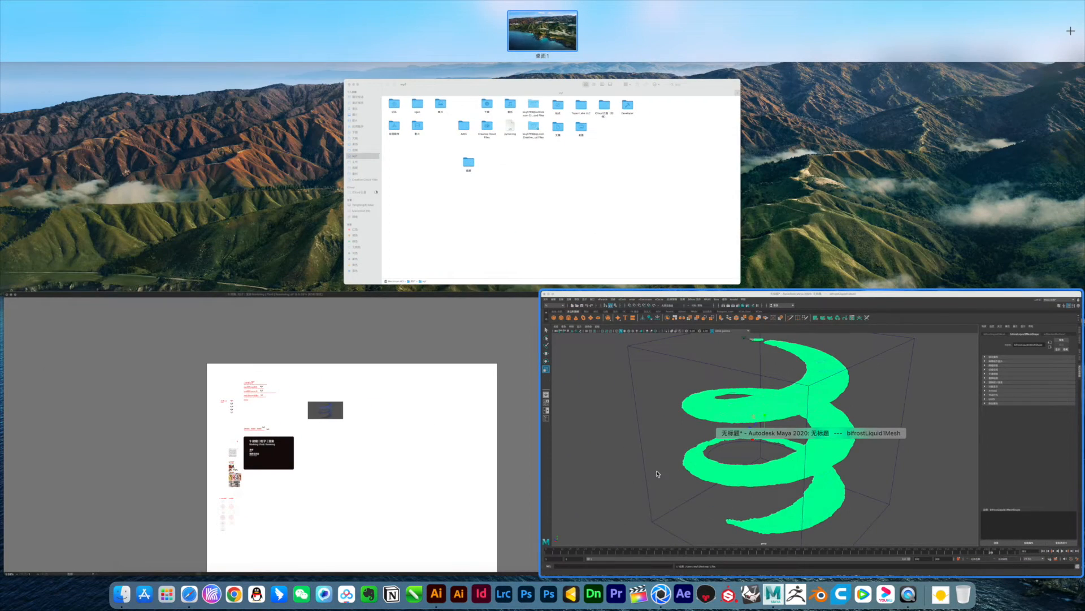
click(657, 473)
click(659, 593)
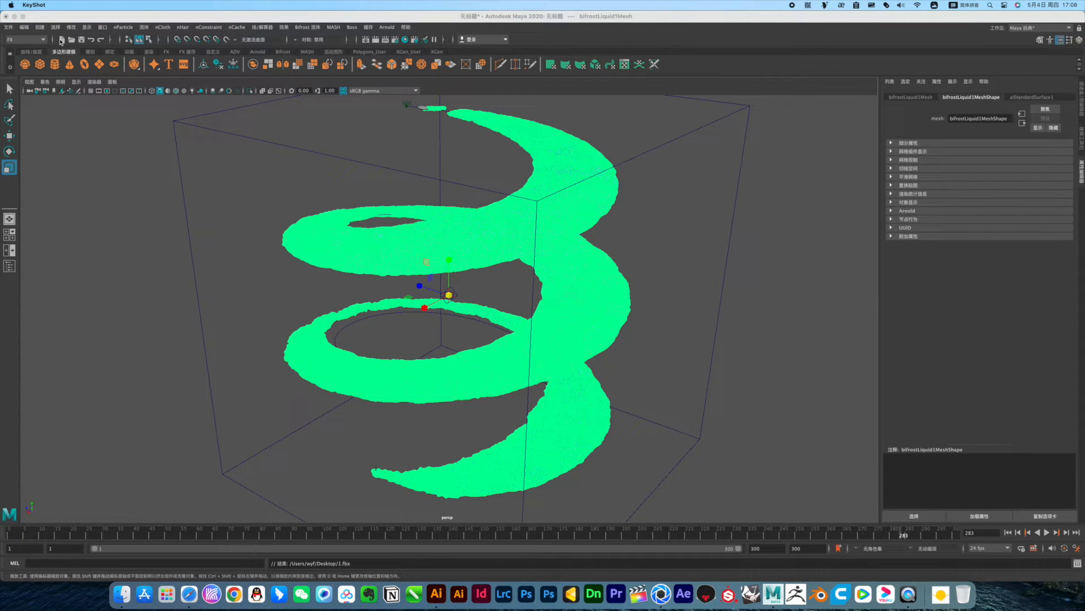
Step: Minimise the Maya and Illustrator windows, close the Finder window and bring KeyShot to the front
click(14, 17)
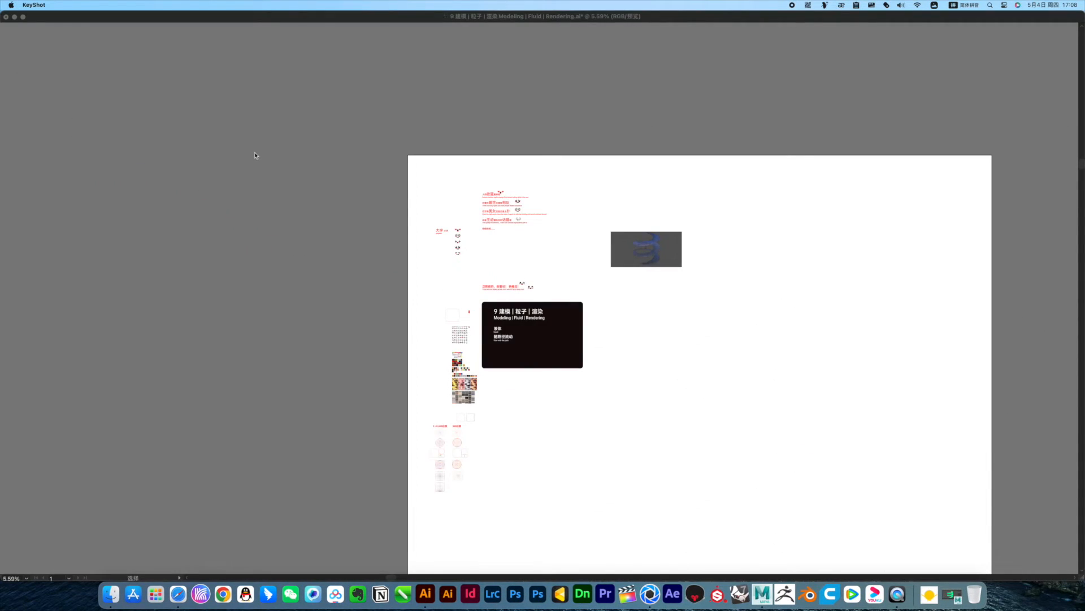
click(14, 16)
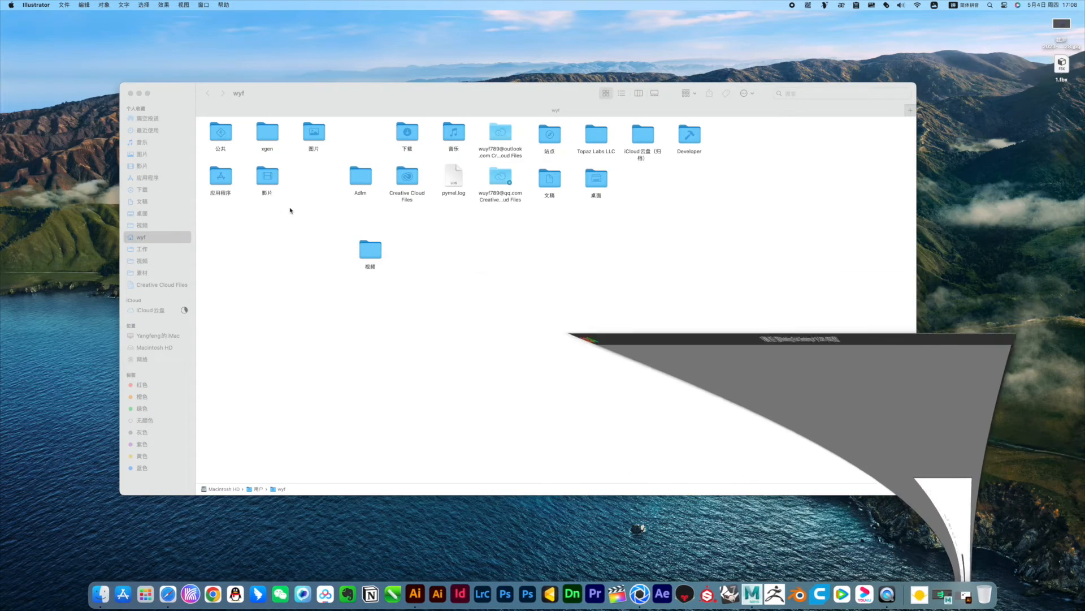
click(130, 93)
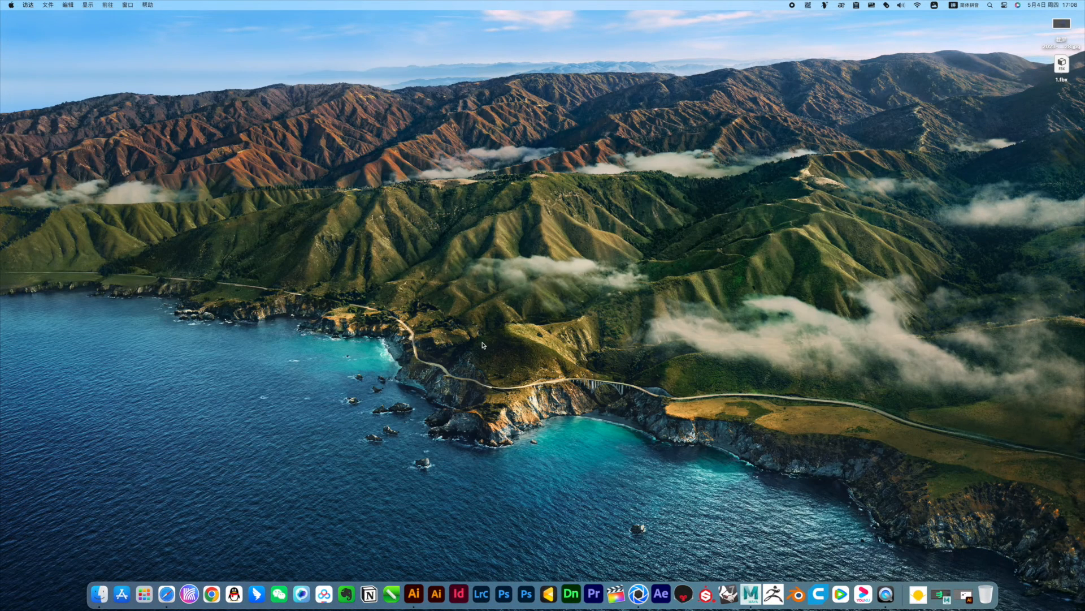
click(638, 593)
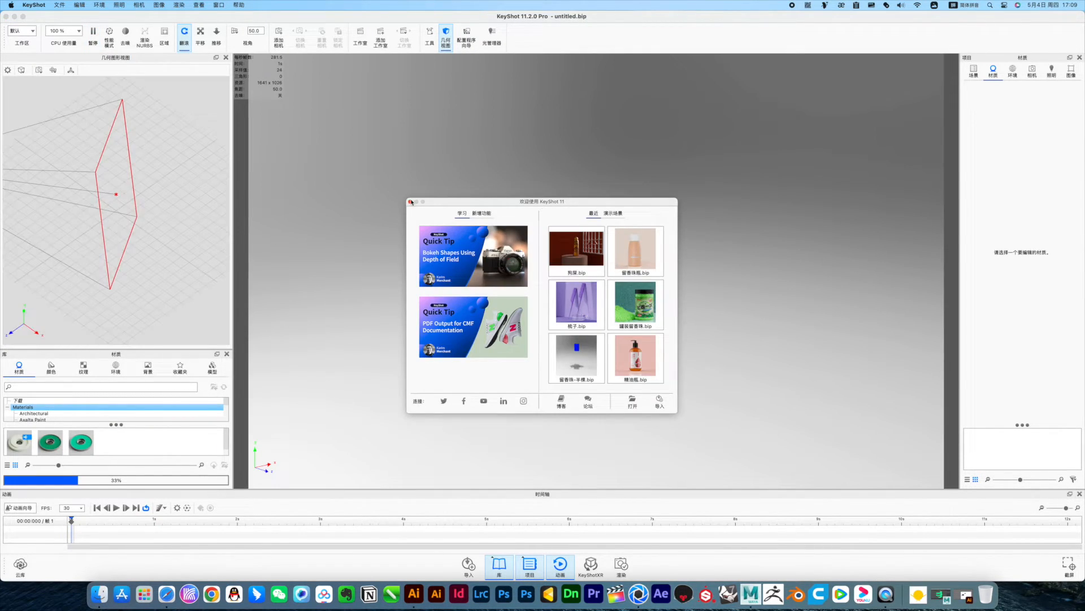
Step: Close the welcome window and geometry view, and load the 环境 (2) model from the model library into the scene
click(411, 202)
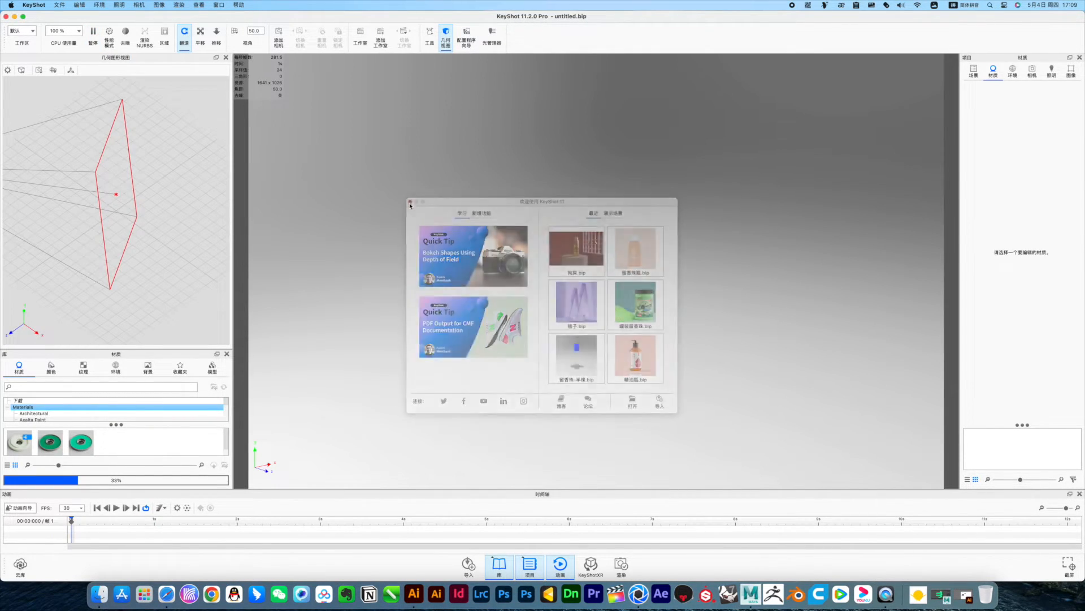
click(226, 57)
click(212, 70)
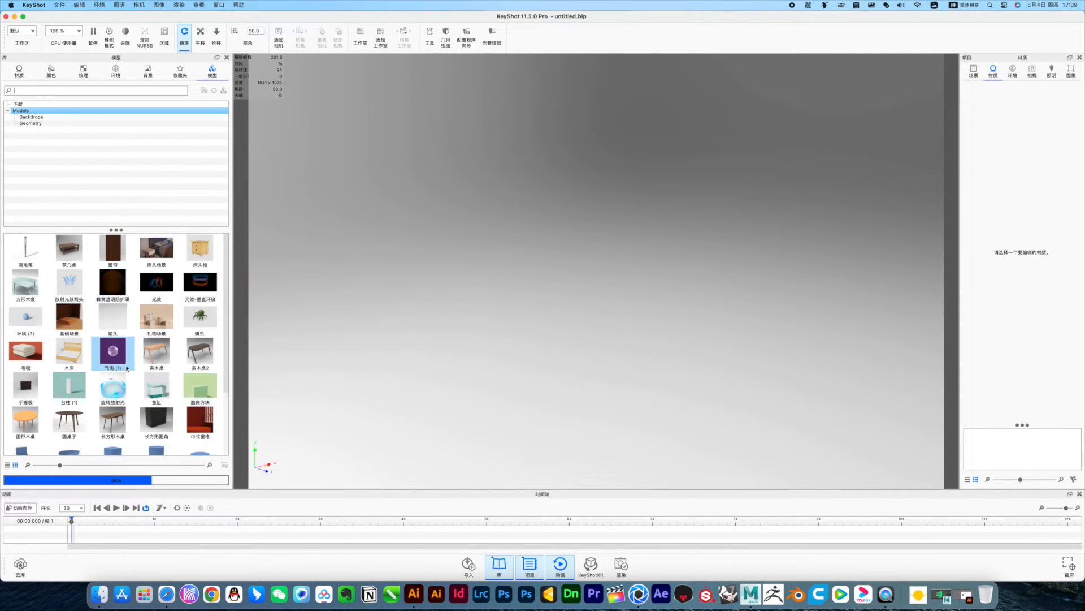
scroll(115, 384, down, 3)
scroll(122, 362, up, 3)
mouse_move(203, 390)
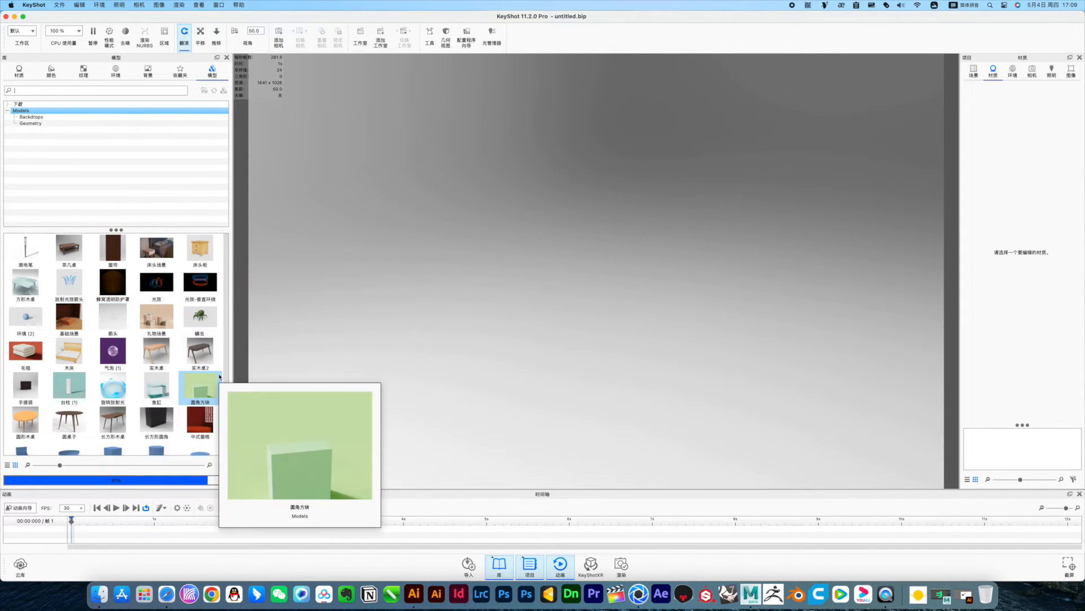
mouse_move(156, 422)
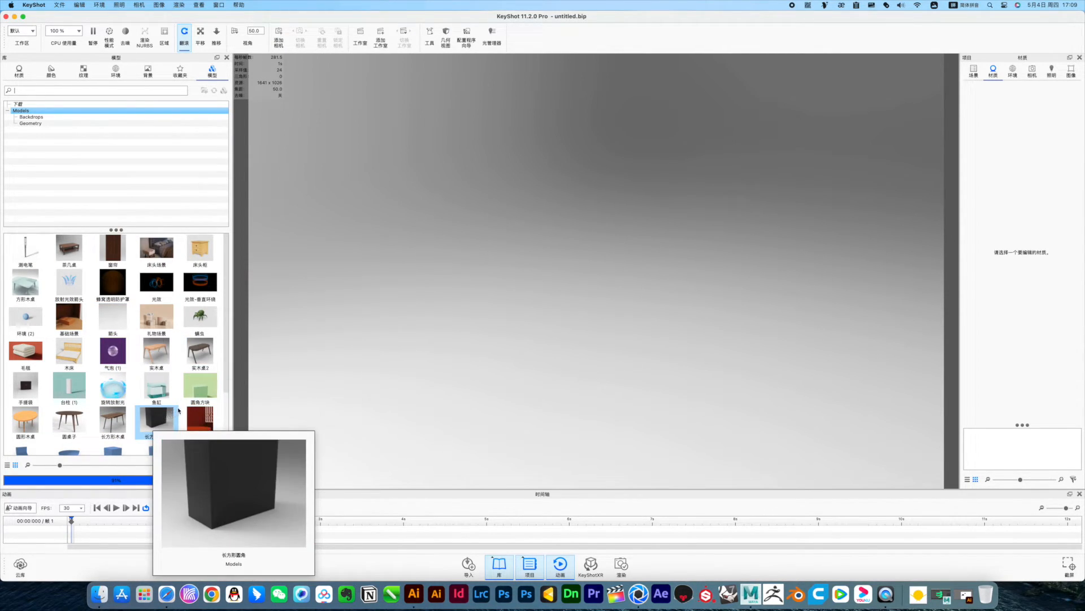
scroll(172, 413, down, 2)
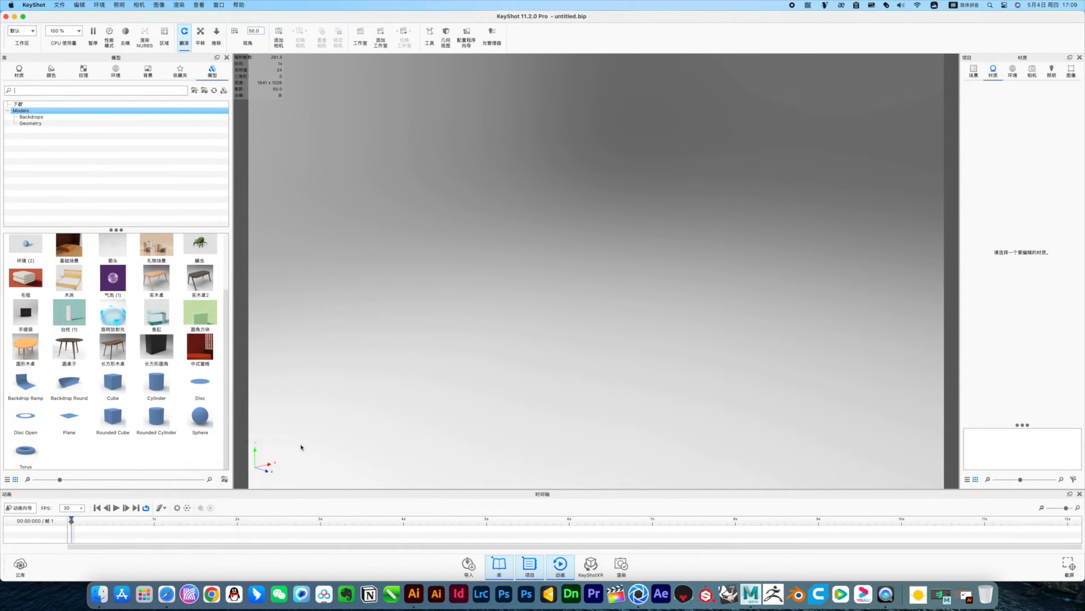
scroll(147, 425, up, 2)
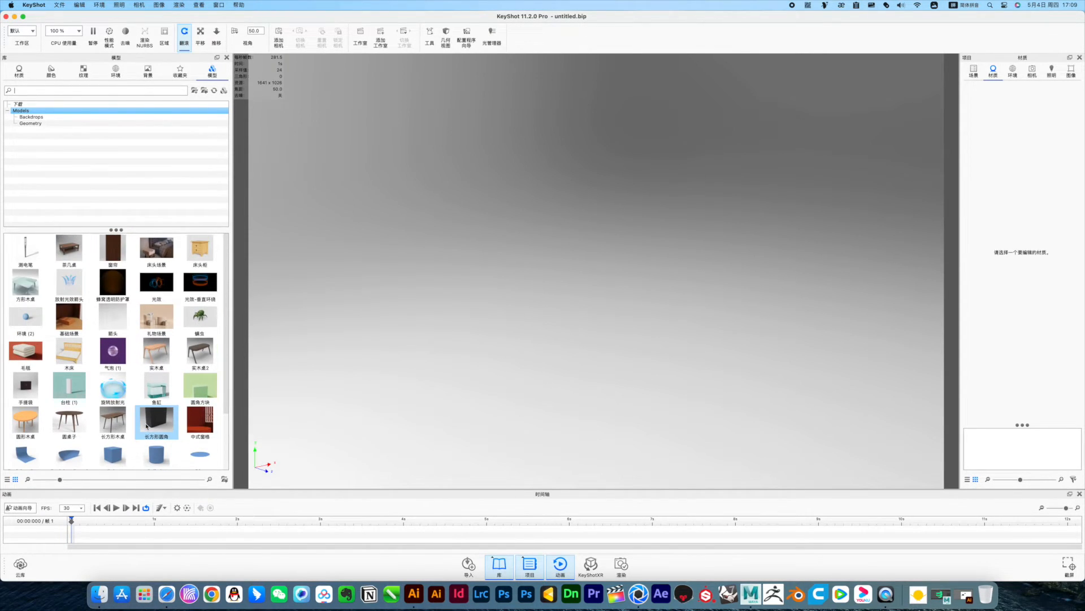
double_click(26, 320)
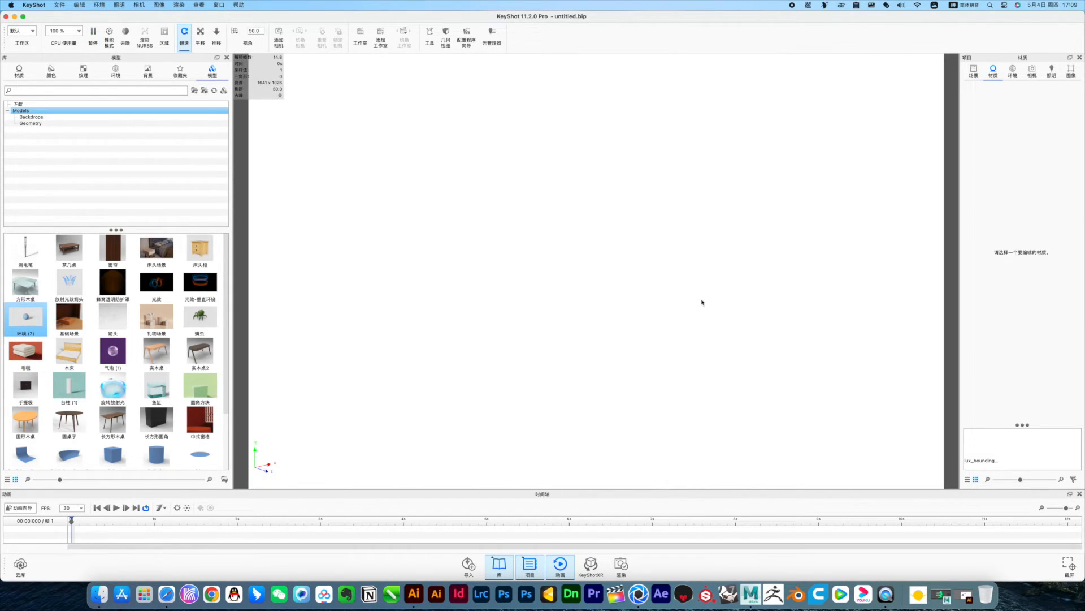
Step: Import 1.fbx from the Desktop and view the spiral from another side
key(super+i)
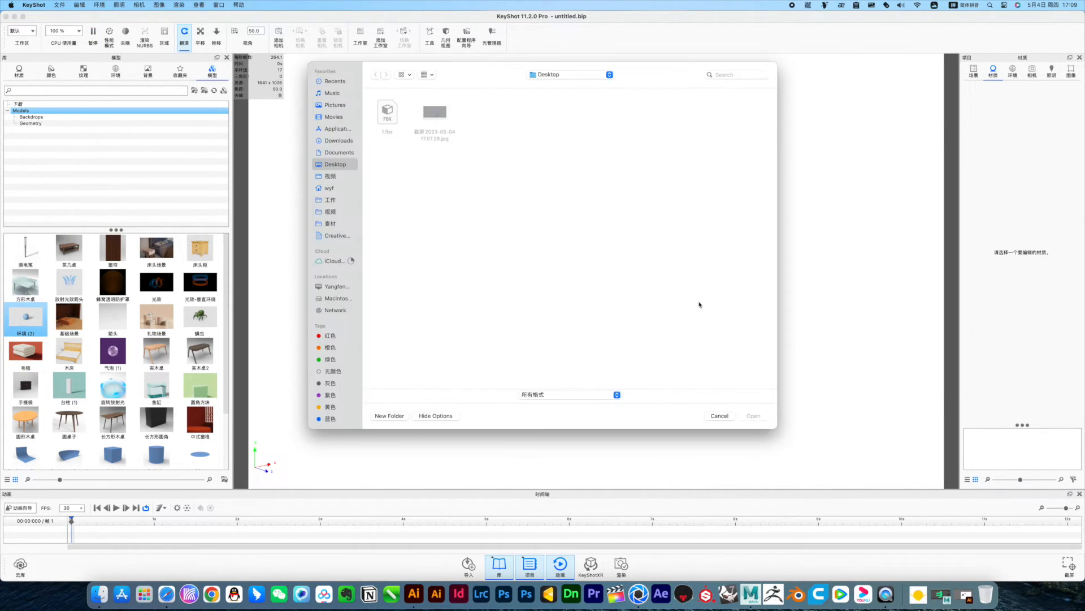
double_click(392, 120)
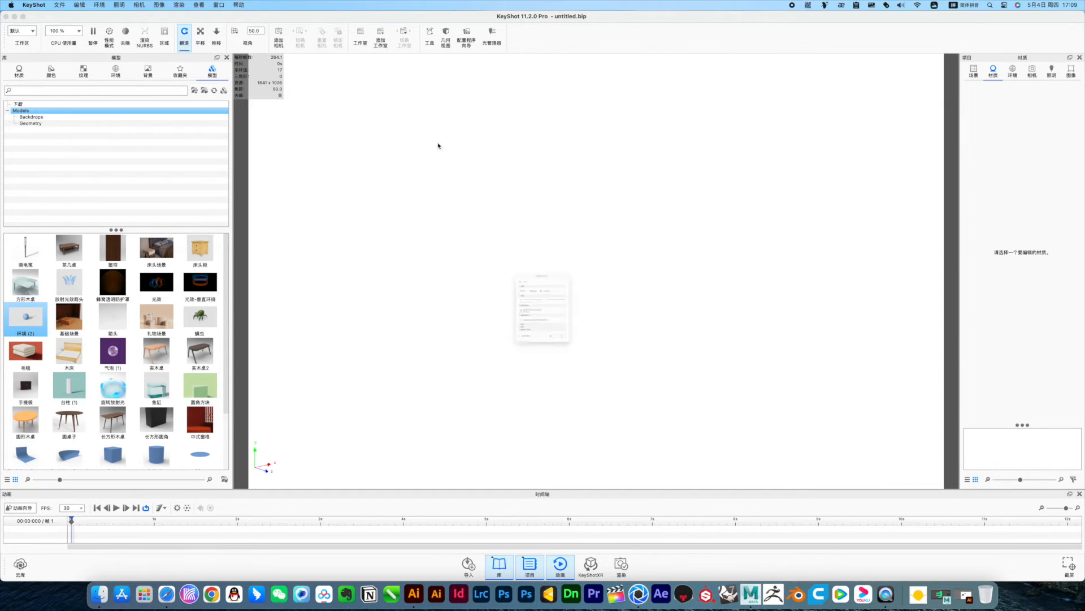
click(624, 423)
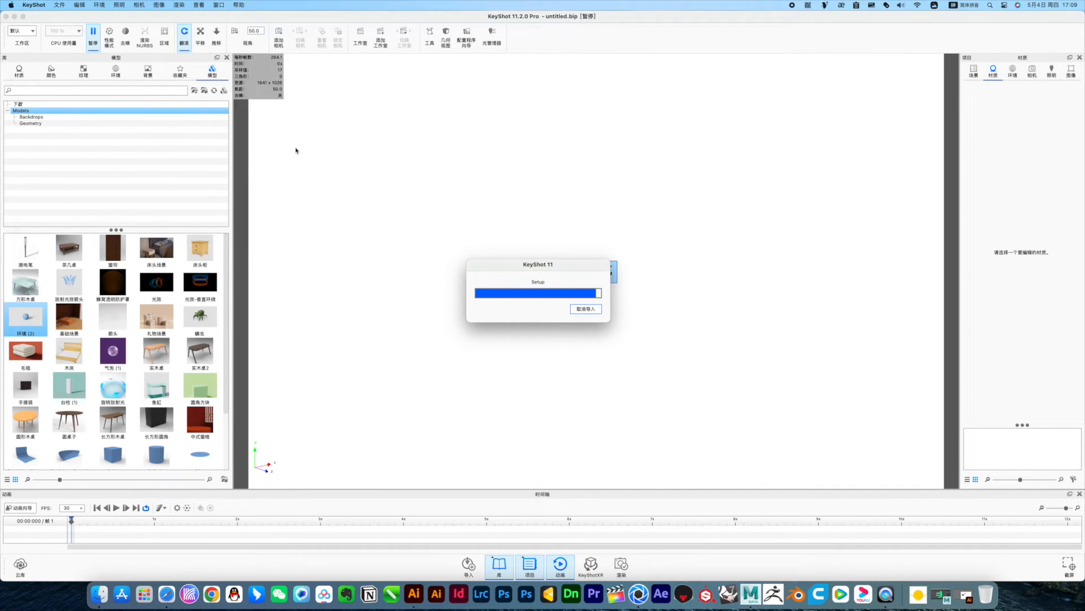
drag(358, 259, 626, 250)
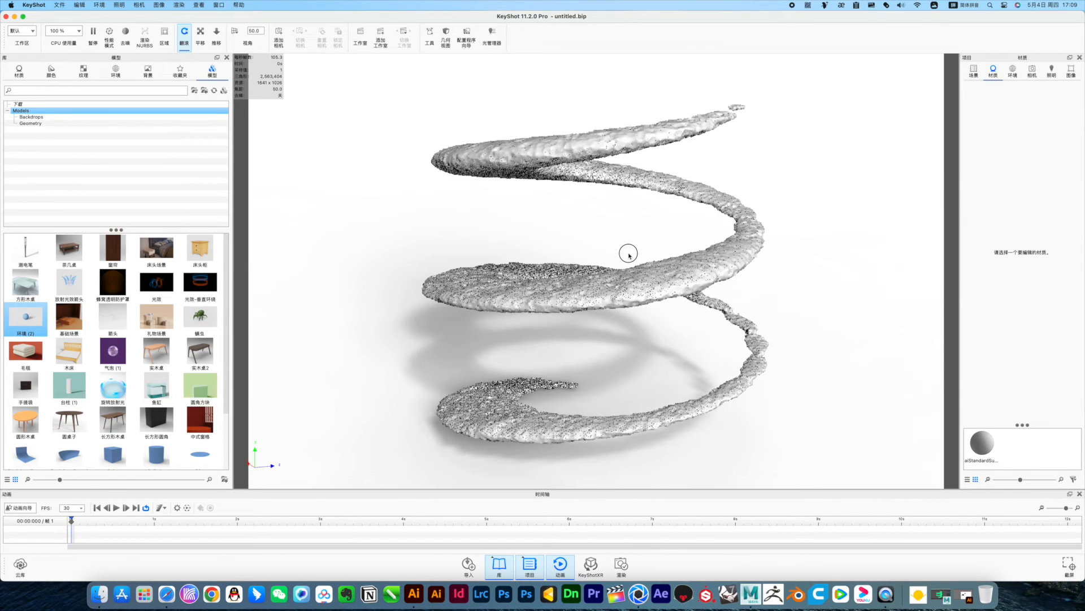
Step: Apply the water bubble material from the downloaded materials to the spiral
click(18, 104)
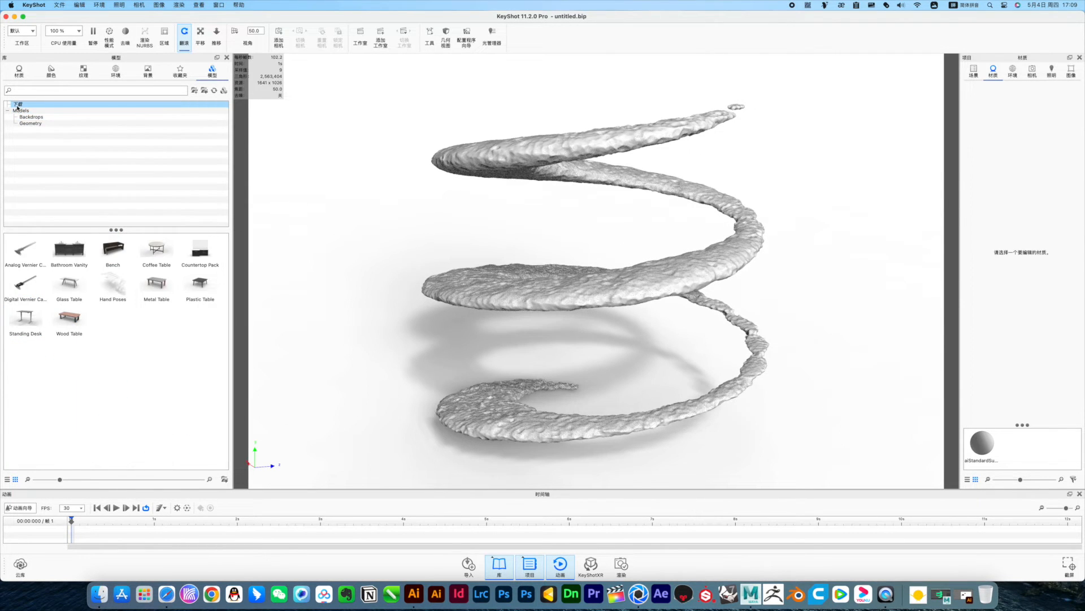
click(20, 73)
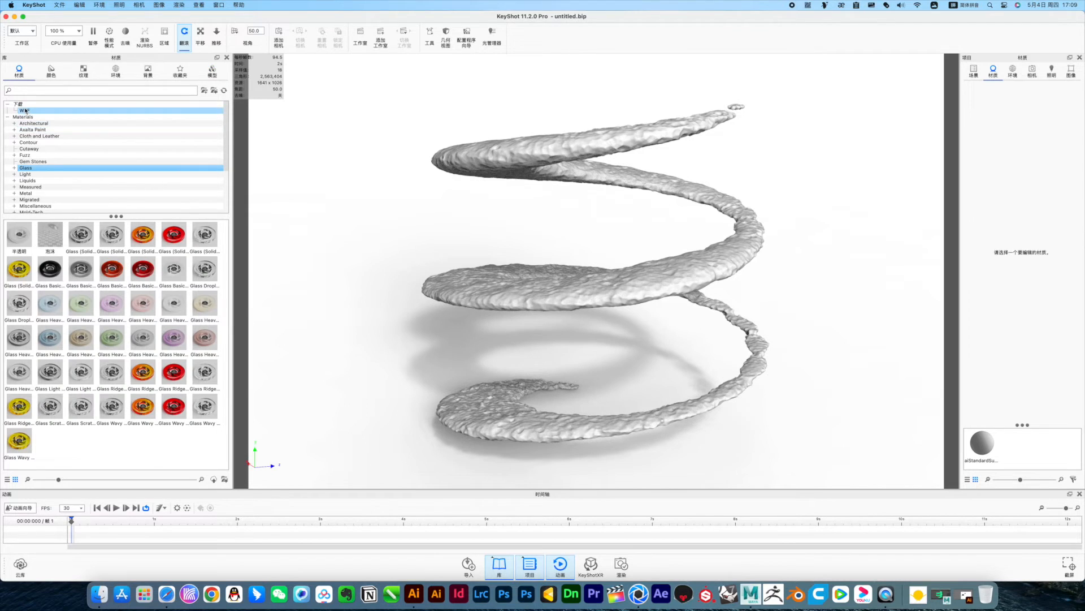
scroll(125, 334, down, 5)
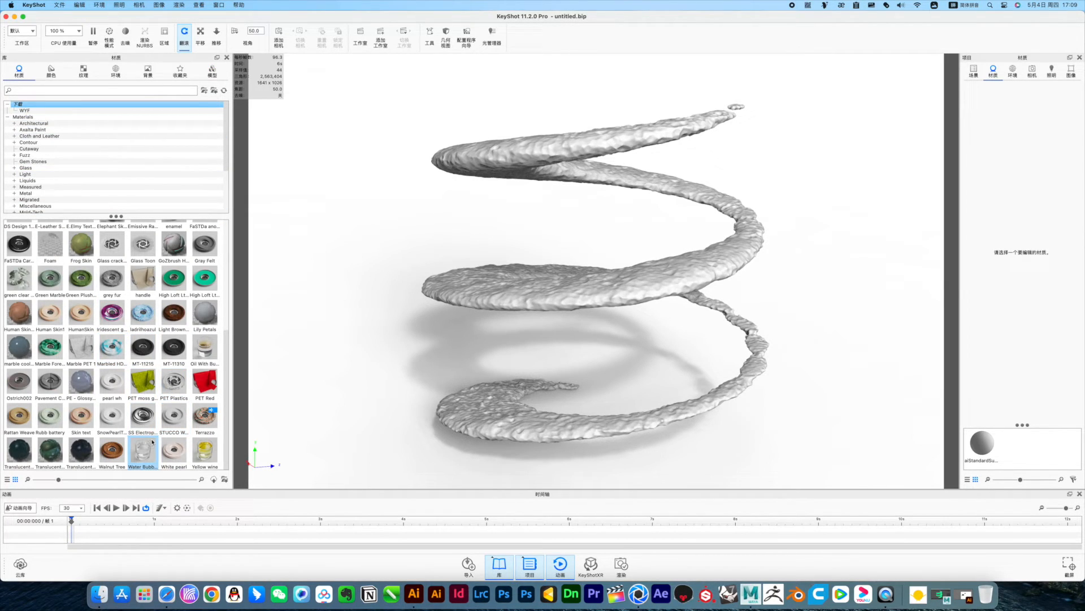
drag(147, 449, 603, 300)
Step: Look at the camera settings, and raise a slider in the project's lighting settings for the transparent spiral
click(1032, 70)
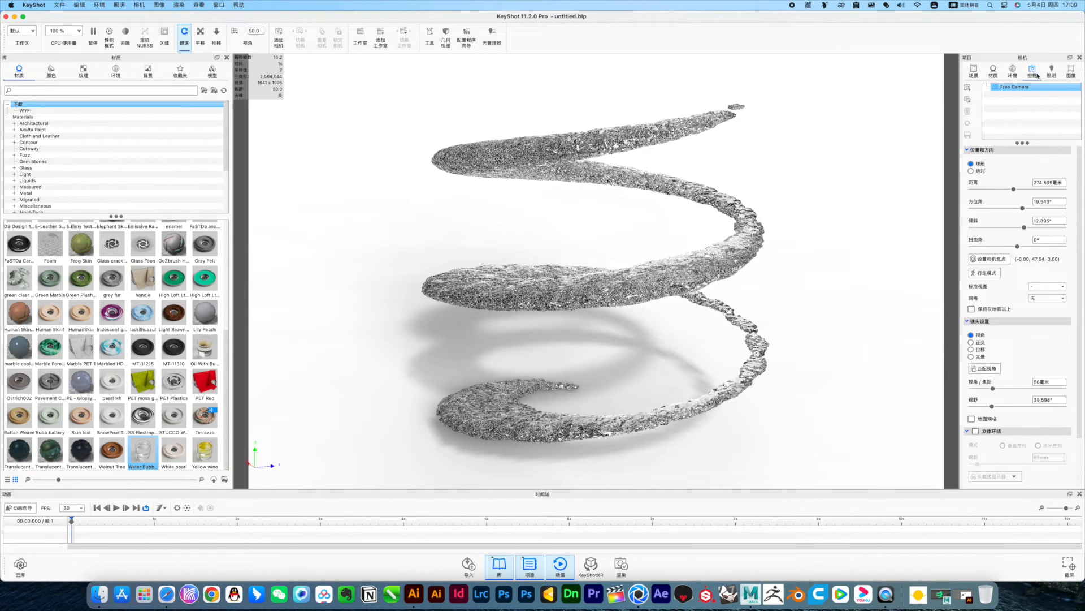
click(1057, 74)
drag(1026, 164, 1069, 164)
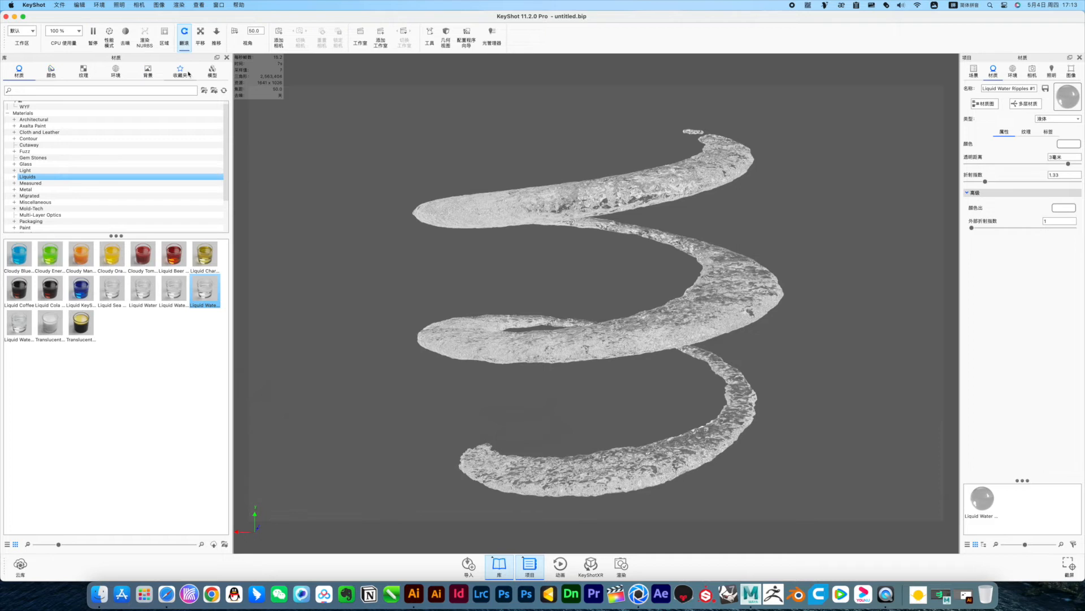
Step: Apply the Indoor Munchen Office environment from the 下载 folder of the environment library to the scene
click(116, 72)
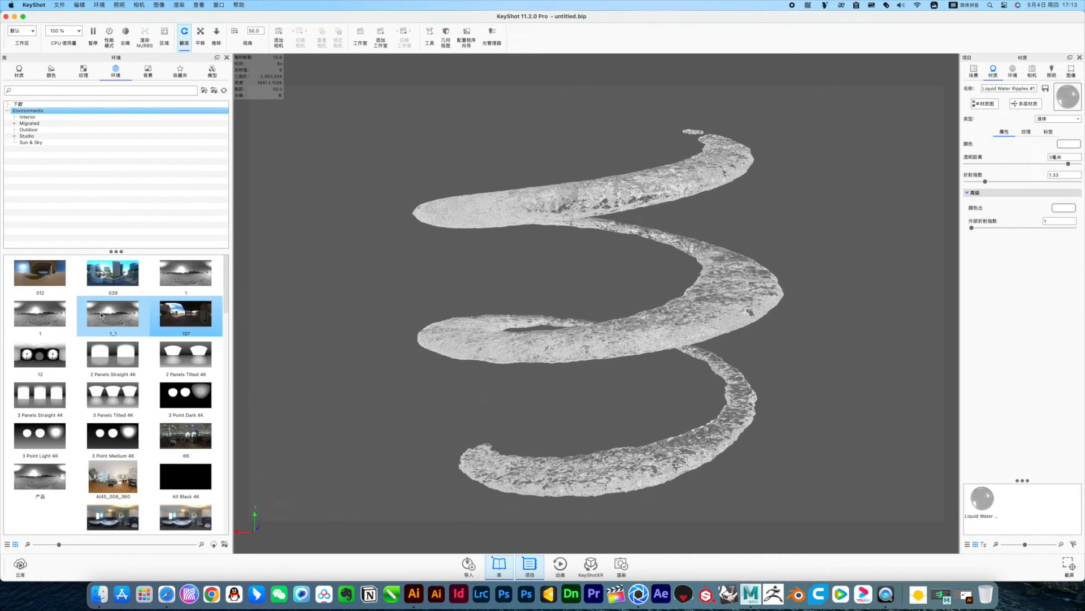
click(17, 104)
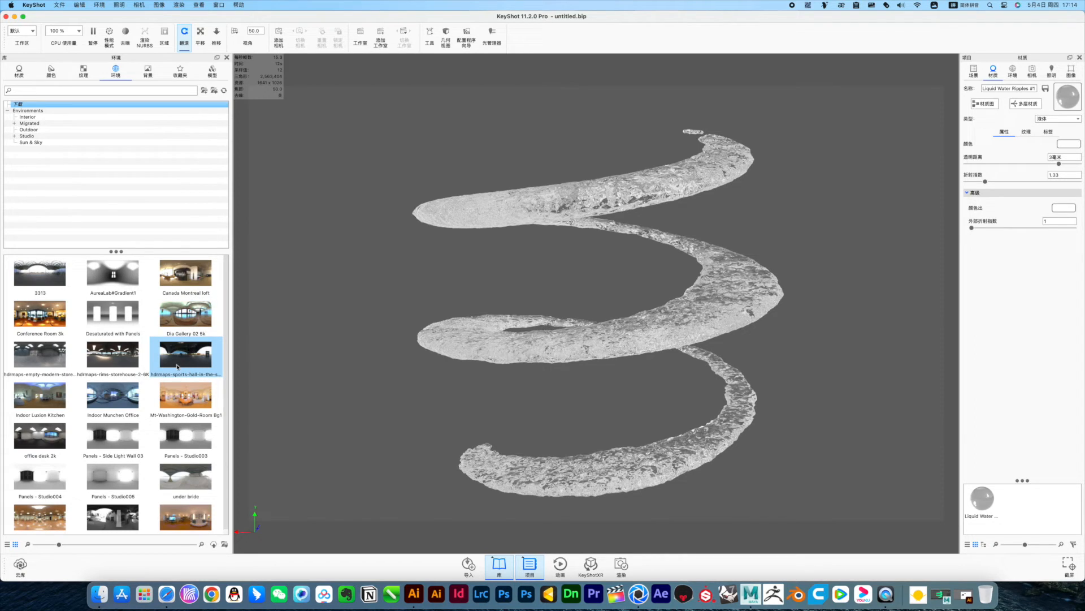
drag(113, 396, 411, 329)
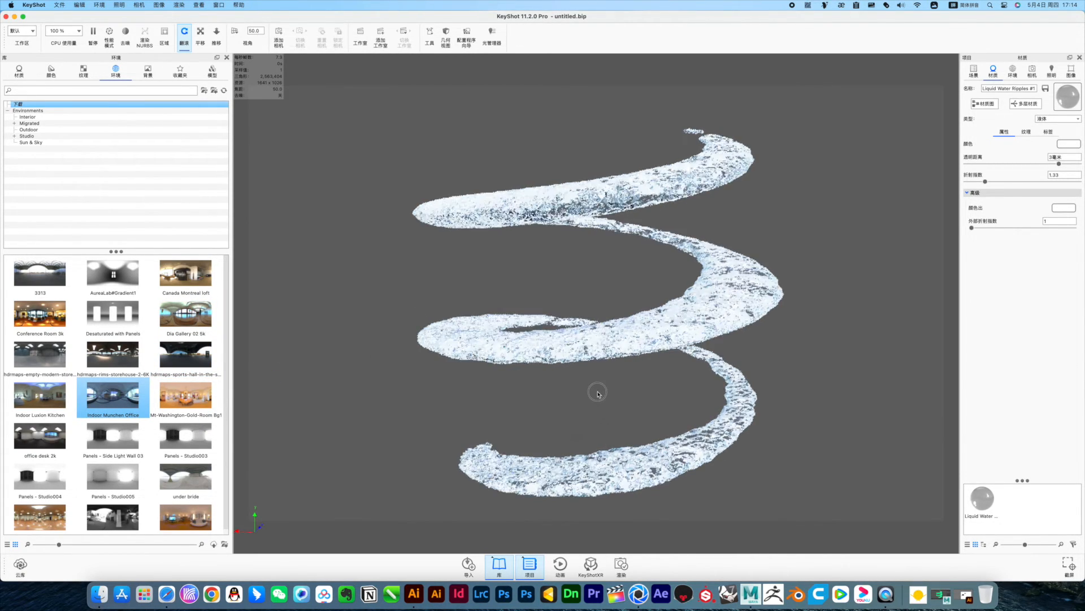
Step: Lower the brightness of the scene's environment lighting to 0.938
click(1013, 70)
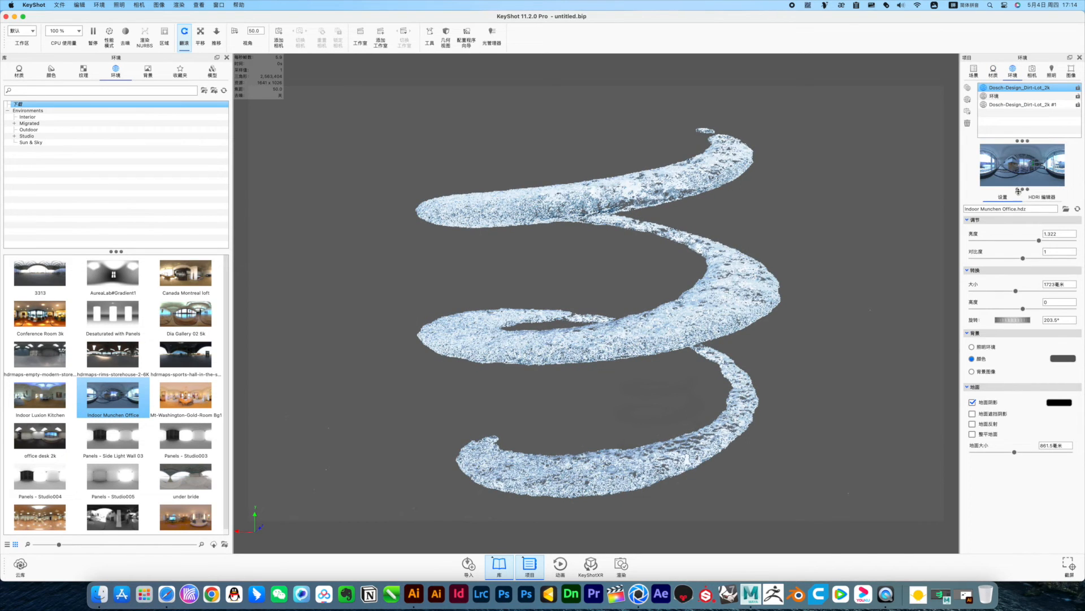
click(1023, 242)
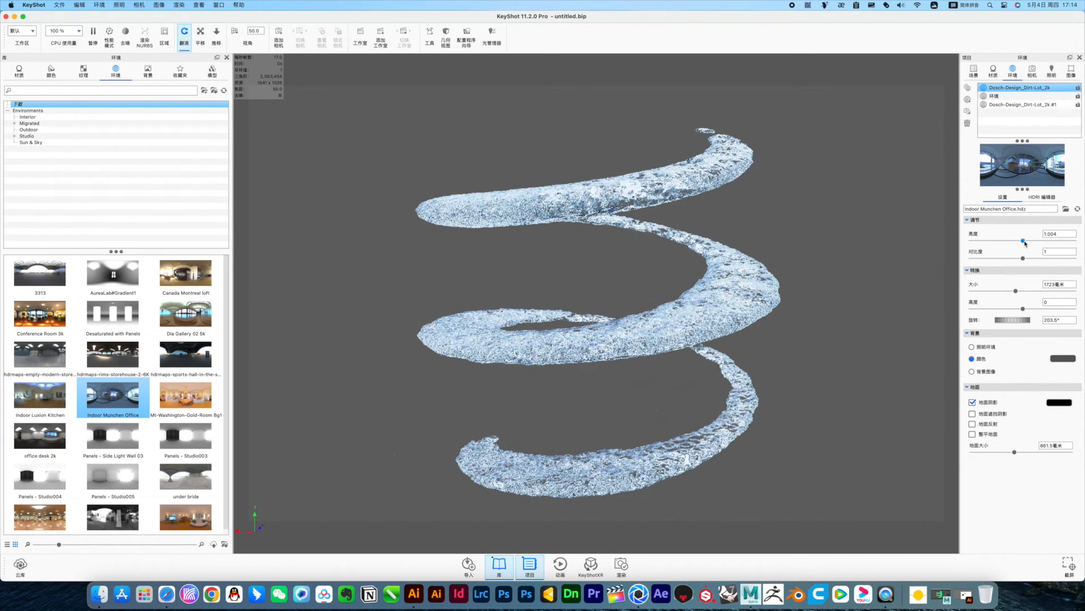
drag(1026, 244, 1019, 241)
Step: View the spiral from several angles, and replace the scene's lighting environment with office desk 2k
drag(537, 311, 586, 330)
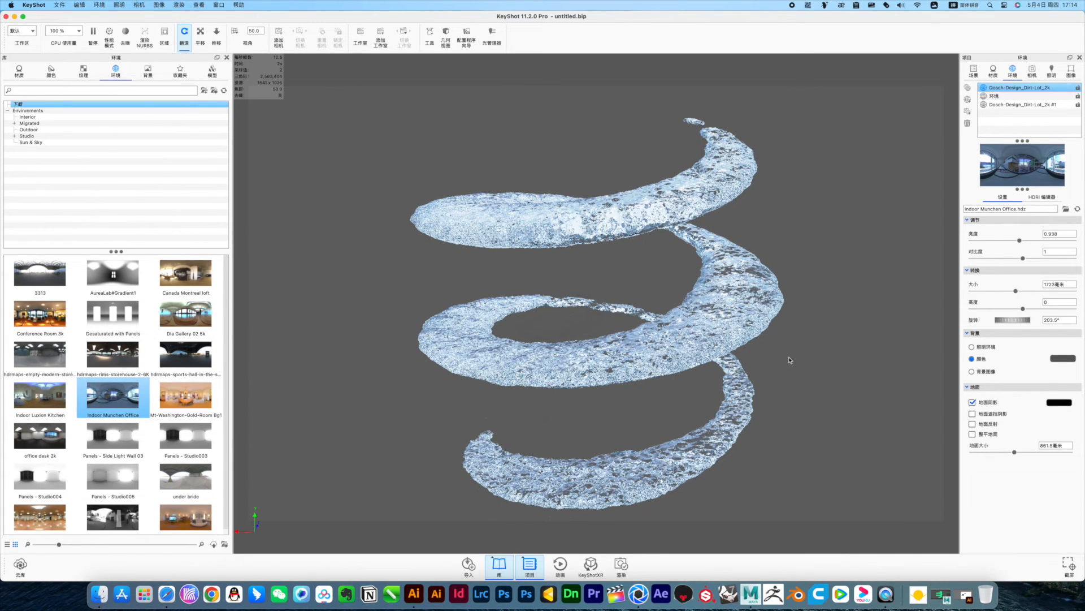
drag(783, 391, 750, 385)
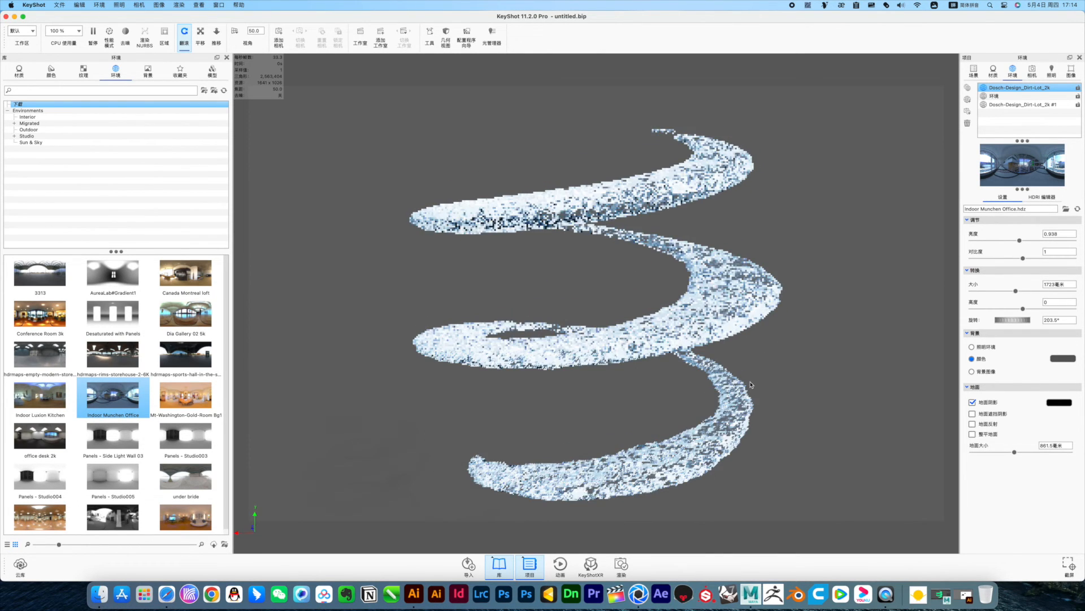
drag(649, 399, 744, 389)
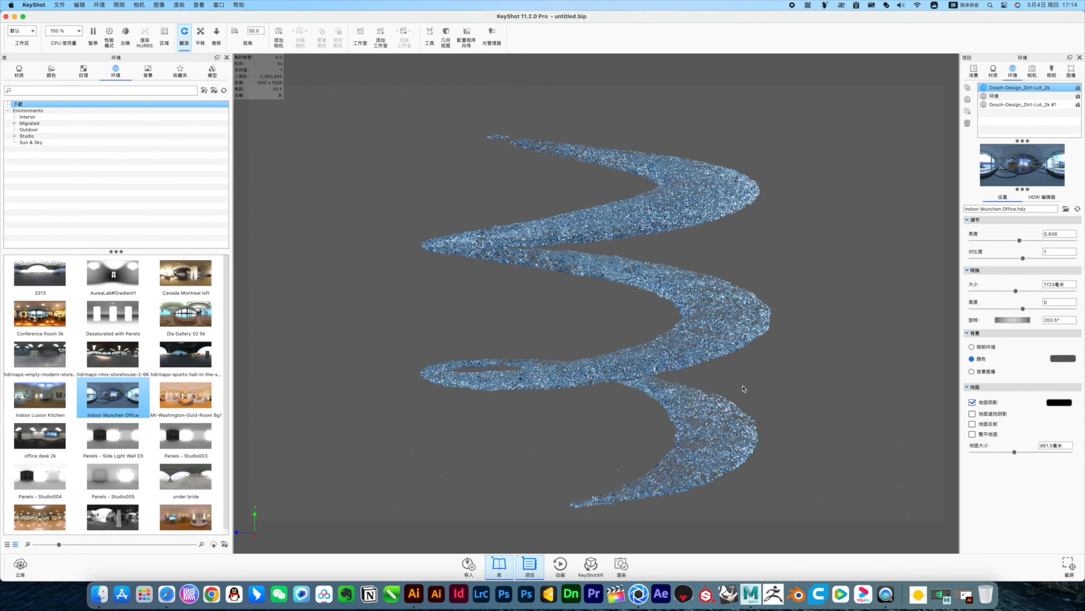
drag(648, 394, 673, 388)
drag(39, 435, 332, 426)
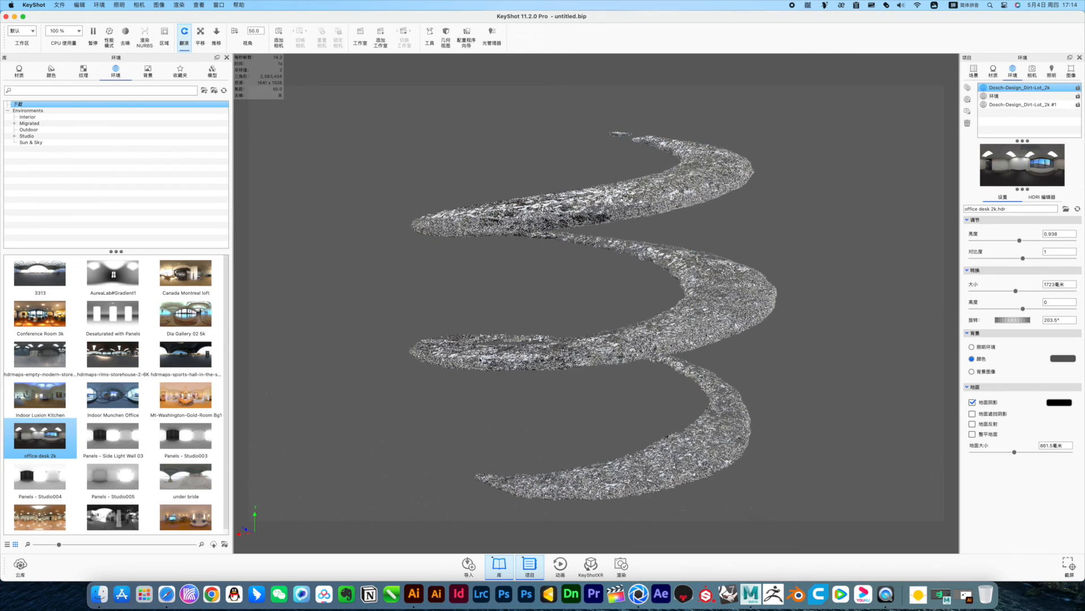
drag(460, 375, 421, 361)
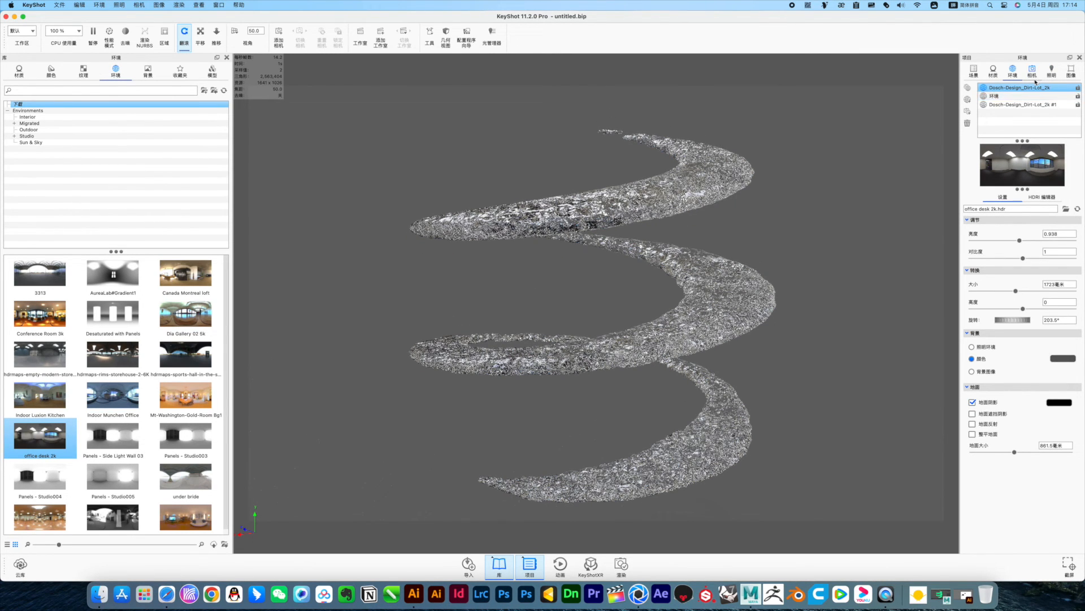
Step: Set the environment's background colour to teal with hue 185°, saturation 100% and value 56%
click(1063, 358)
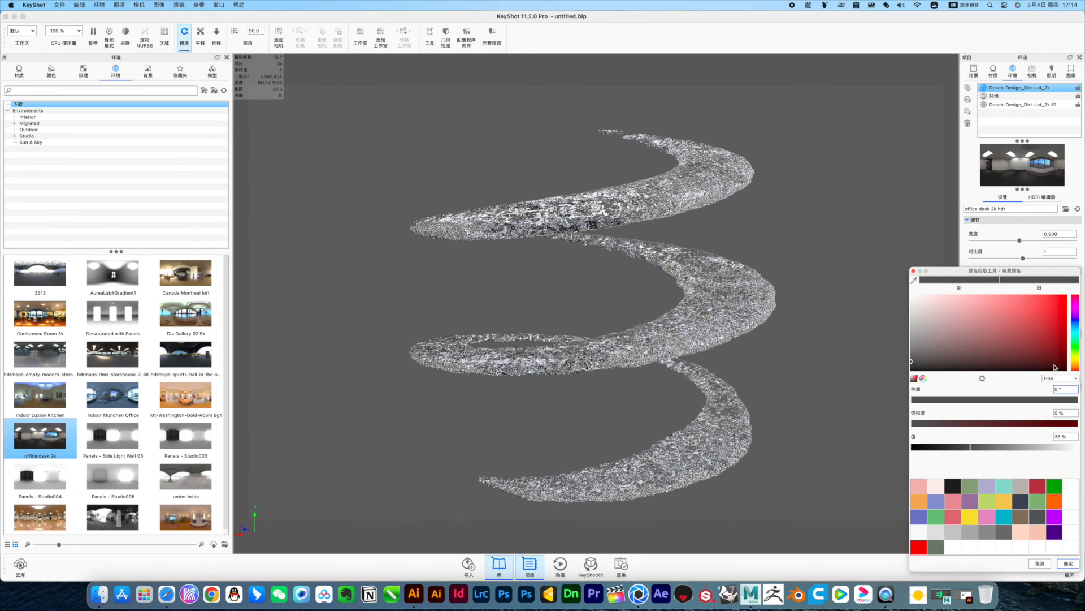
click(1076, 327)
drag(1046, 347, 1067, 348)
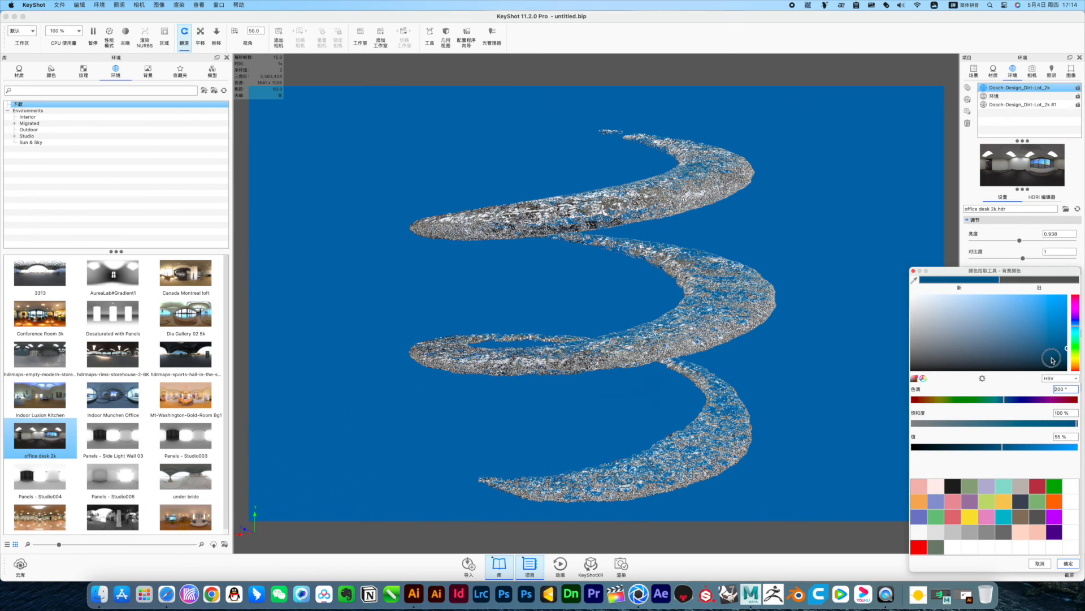
click(1067, 362)
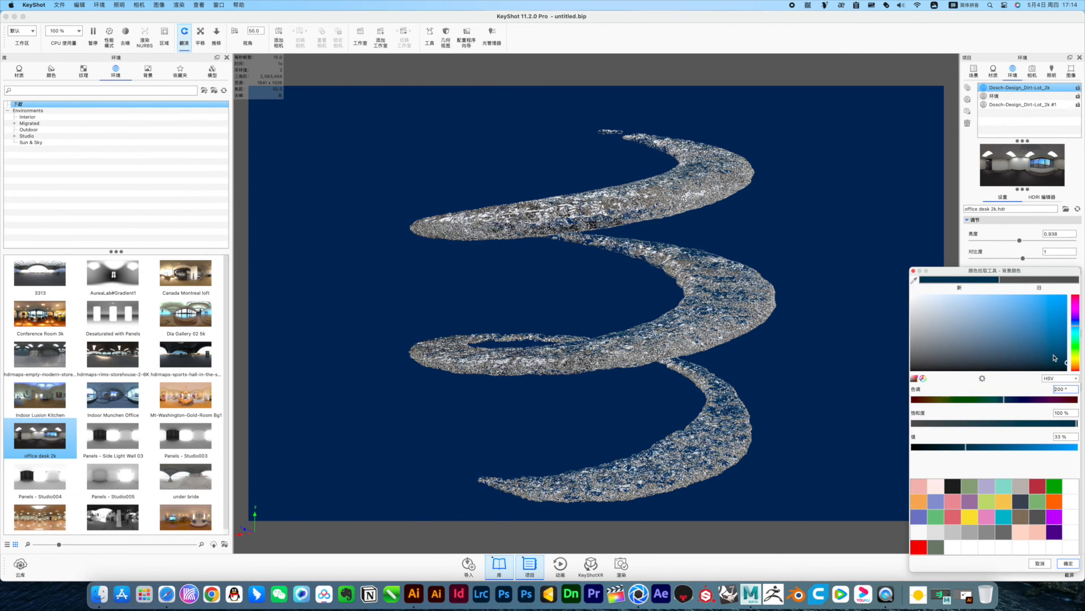
click(1067, 342)
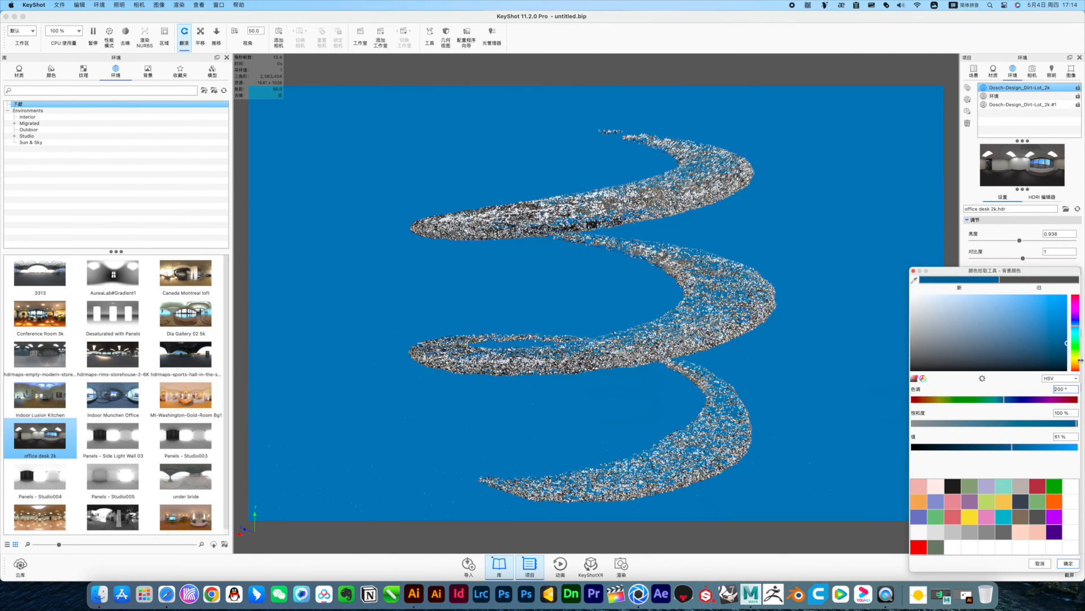
click(1067, 346)
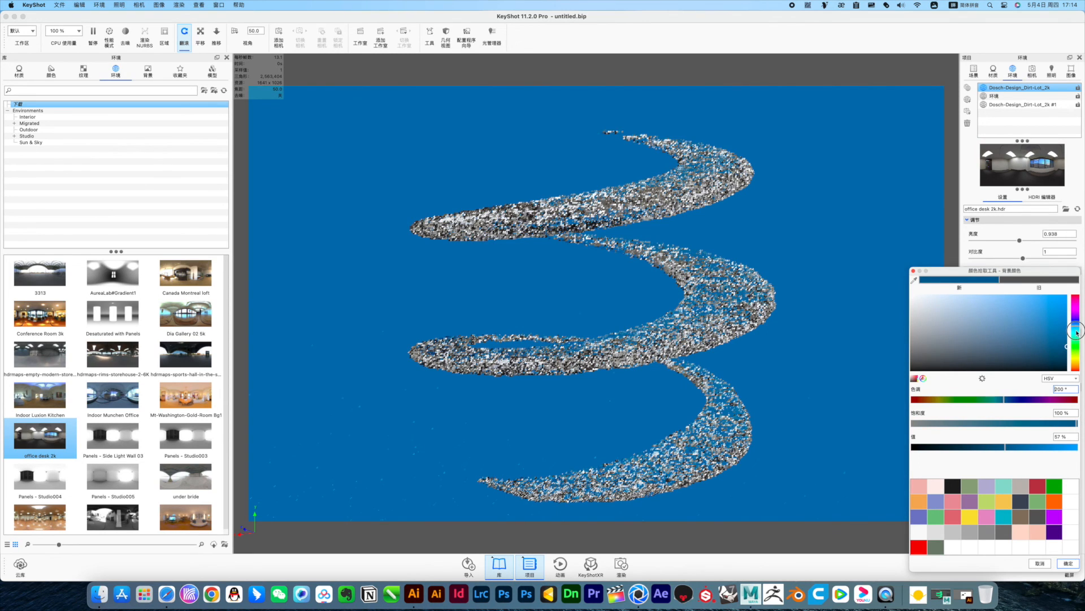
click(1077, 335)
click(1079, 335)
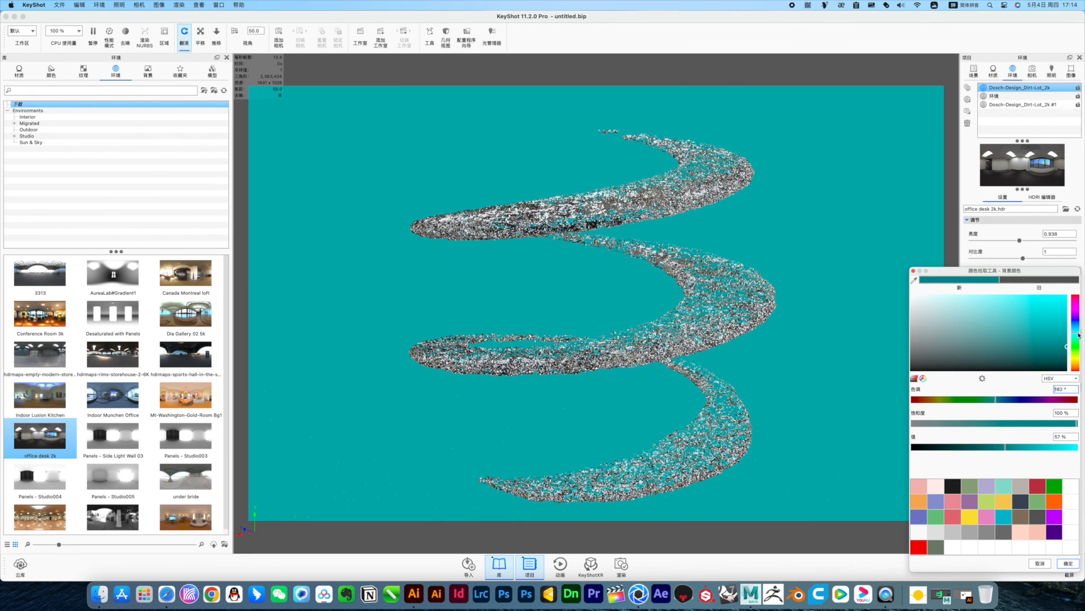
click(1078, 333)
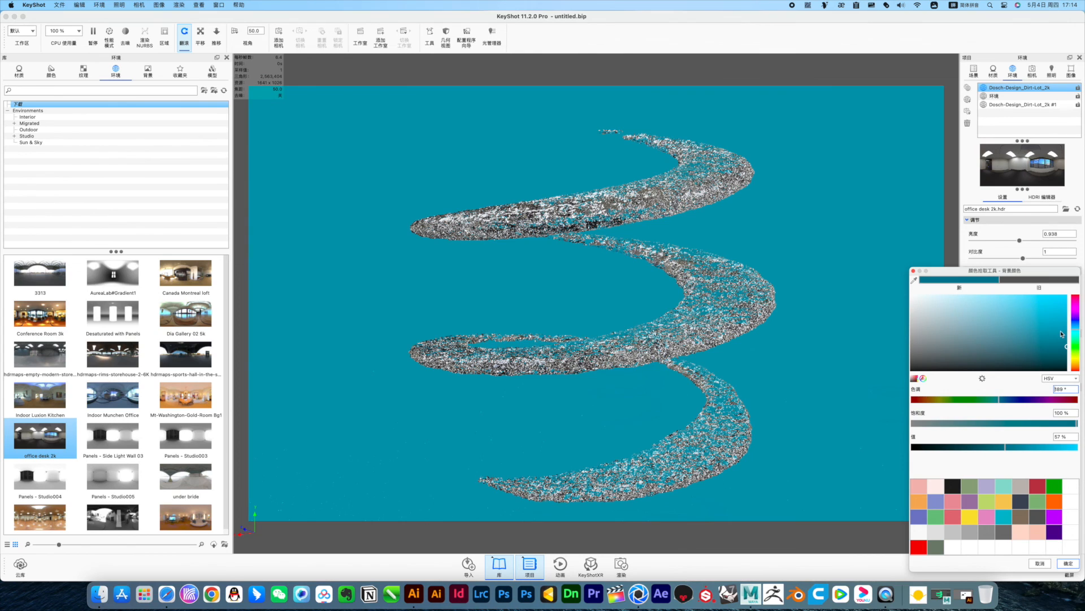
click(1054, 358)
mouse_move(1054, 357)
mouse_down()
mouse_move(1074, 362)
mouse_move(1068, 347)
mouse_up()
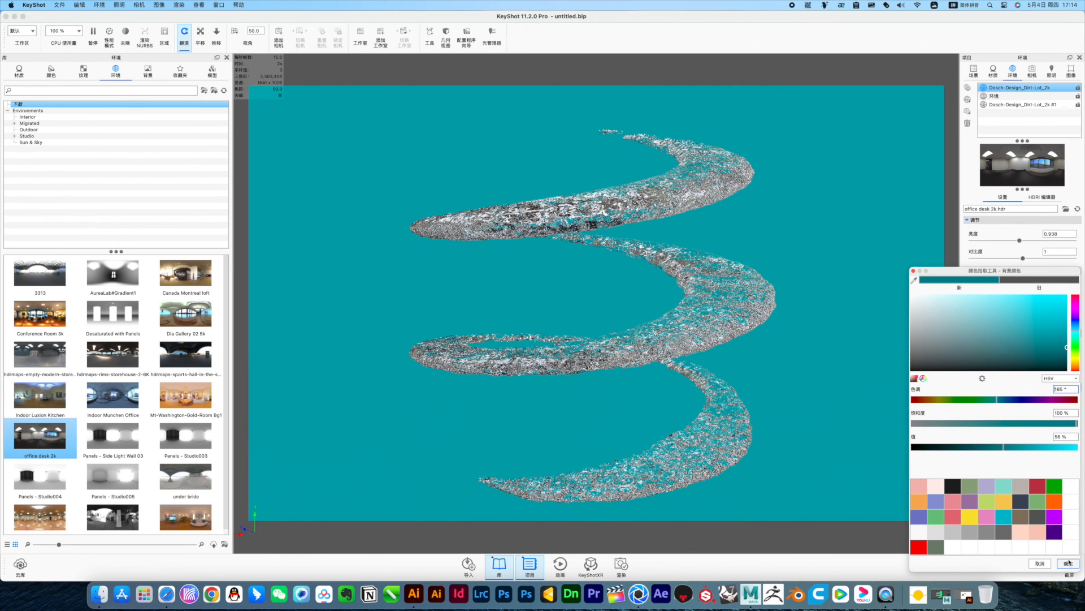
click(1067, 563)
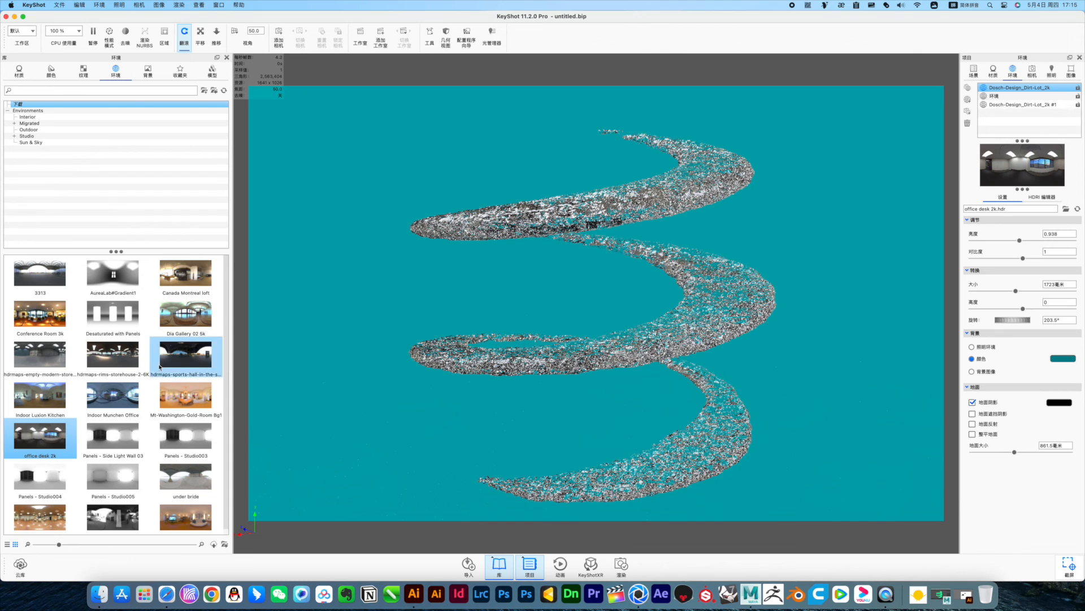